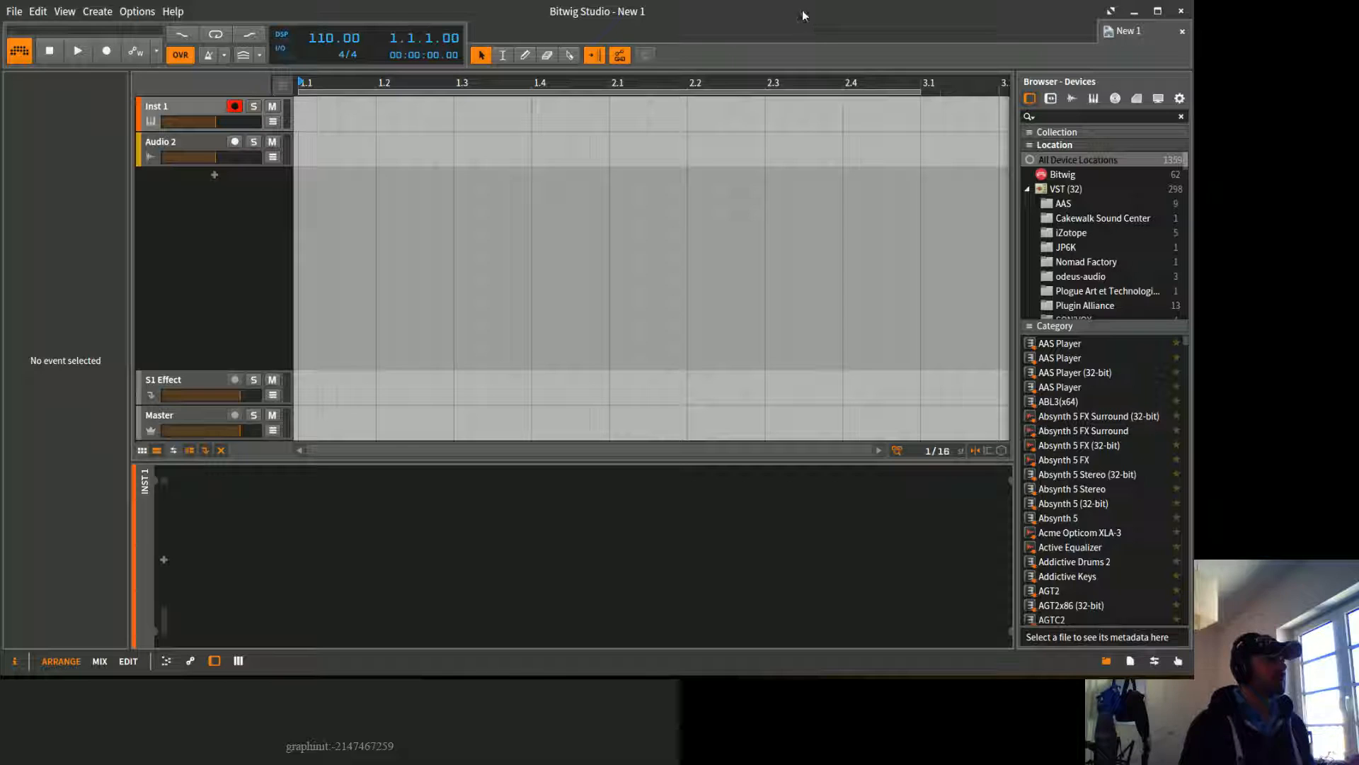
Step: Delete the Inst 1, Audio 2 and S1 Effect tracks from the project
click(202, 108)
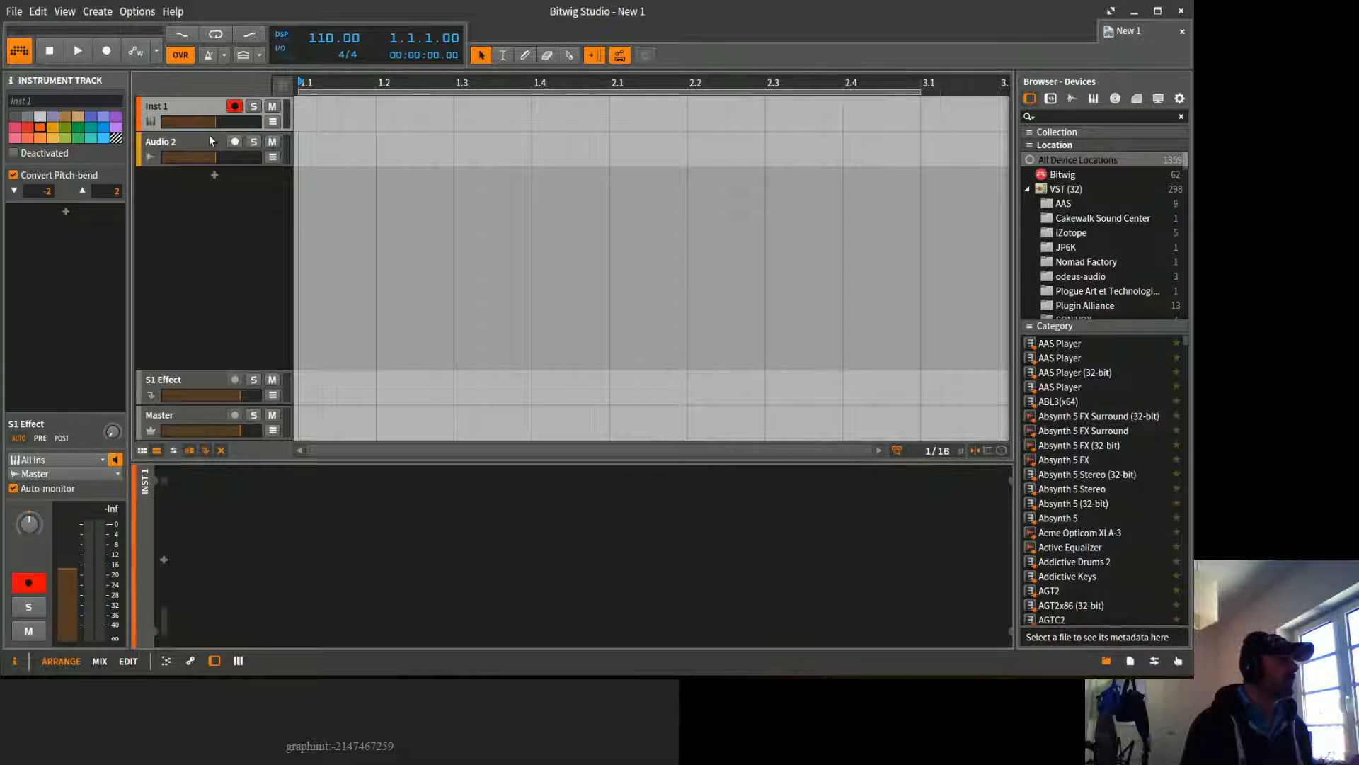
click(207, 136)
click(192, 108)
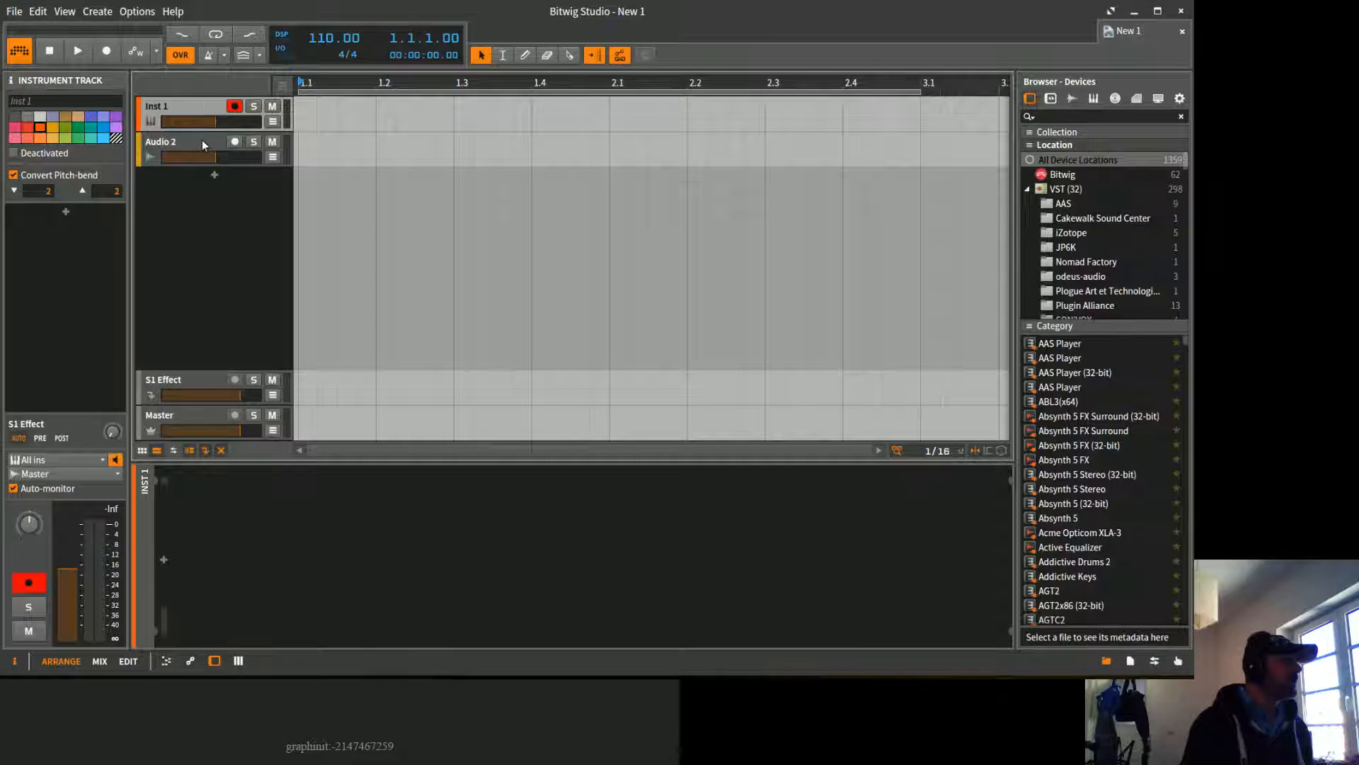
click(203, 142)
click(205, 108)
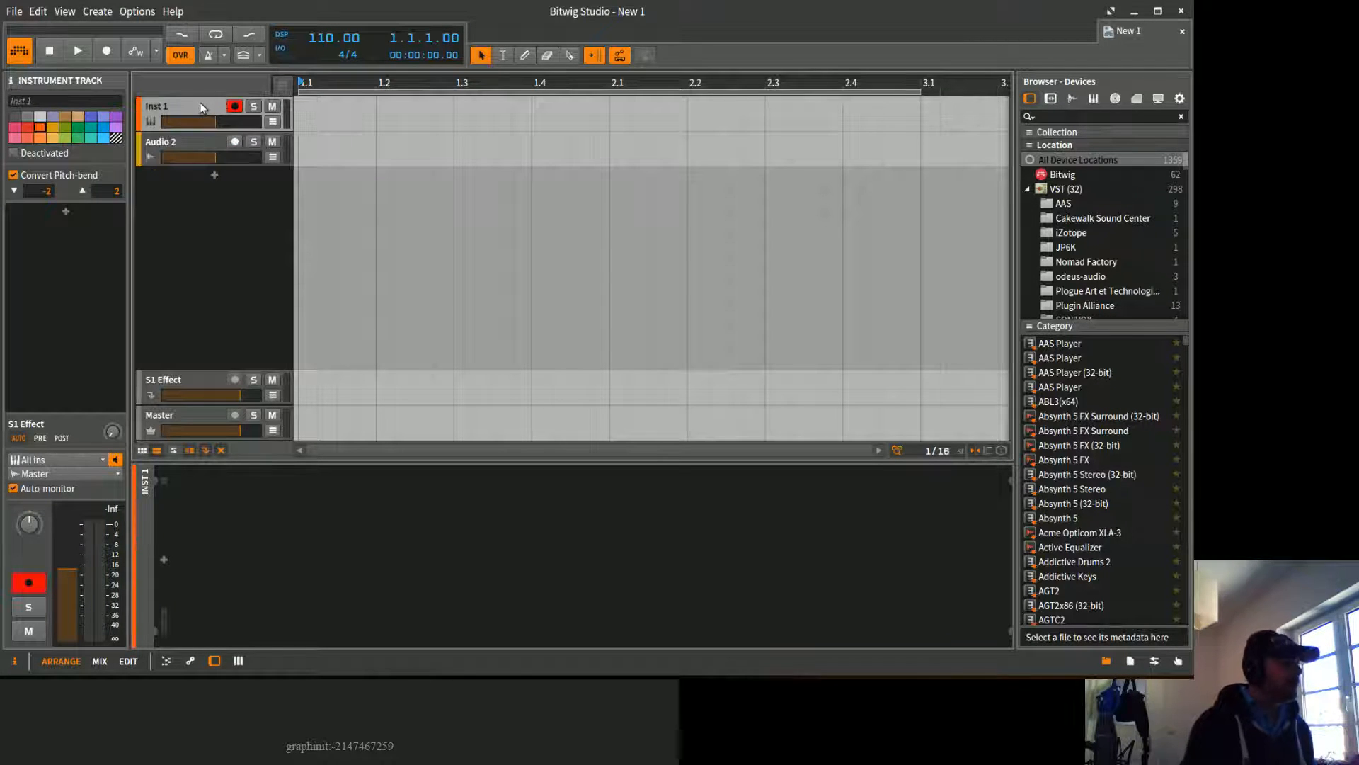
key(Delete)
key(Delete)
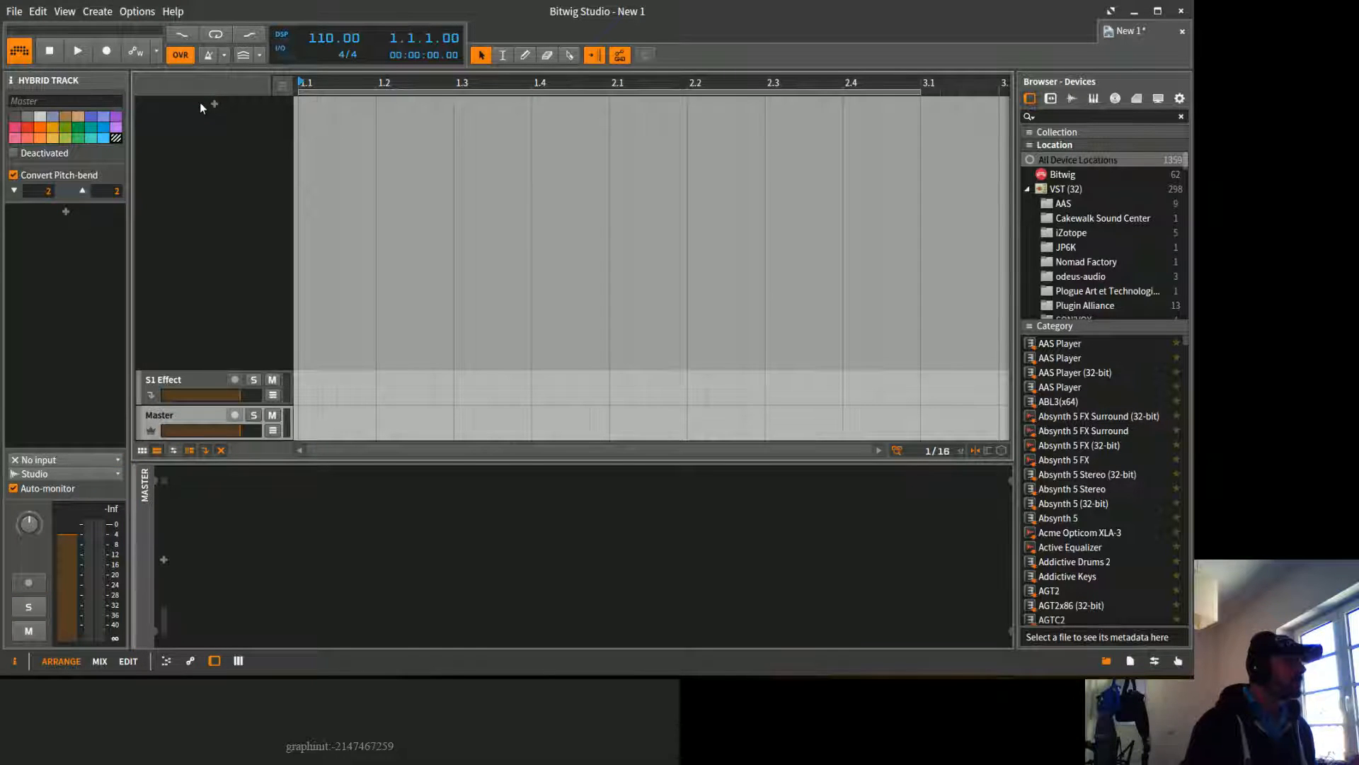
click(197, 381)
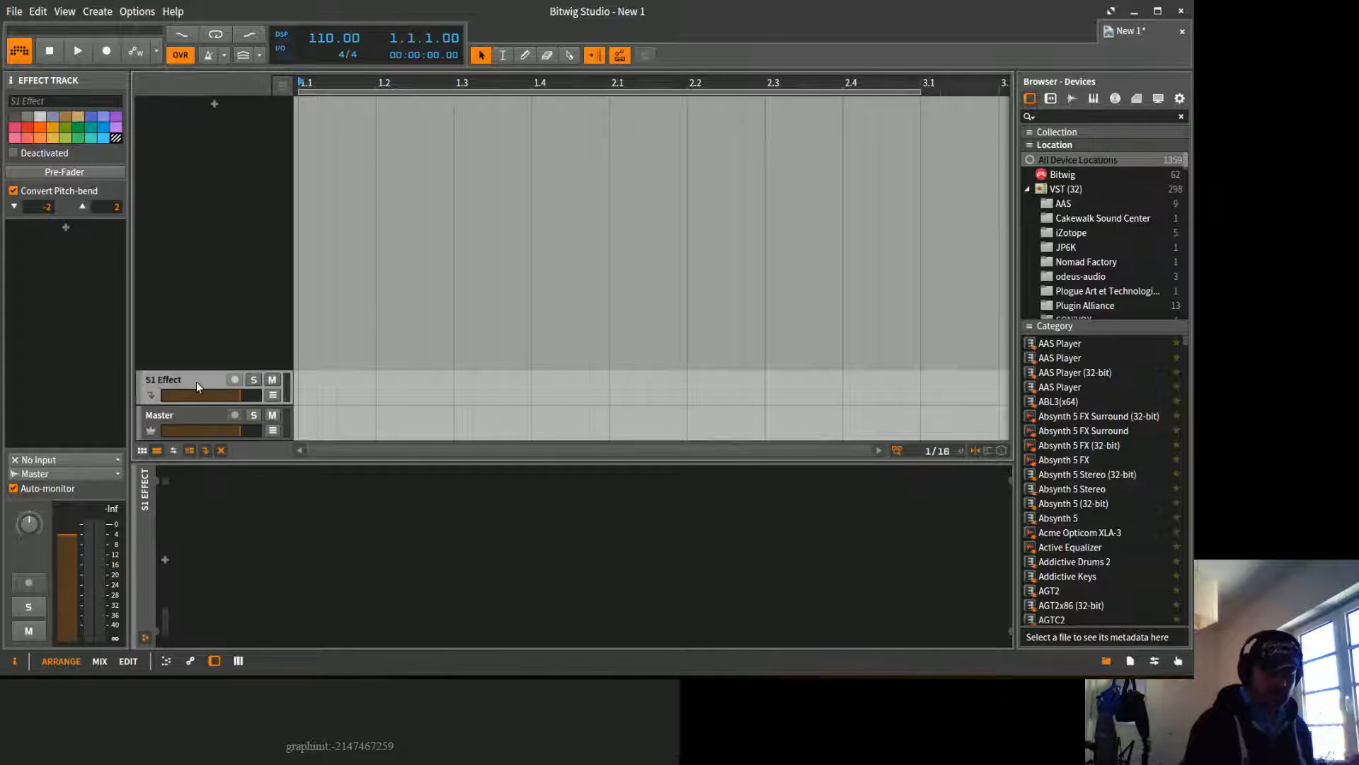
key(Delete)
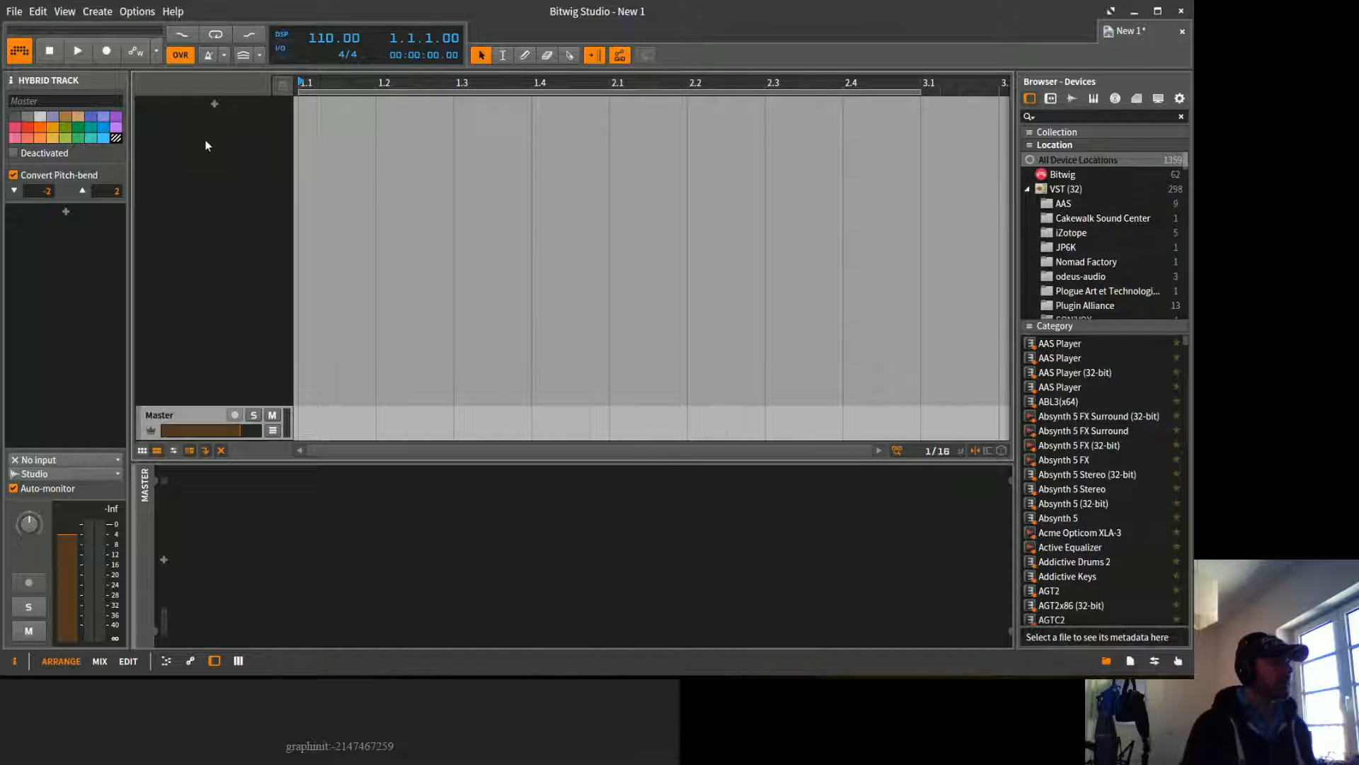
Step: Create two new instrument tracks in the empty arrangement
right_click(250, 111)
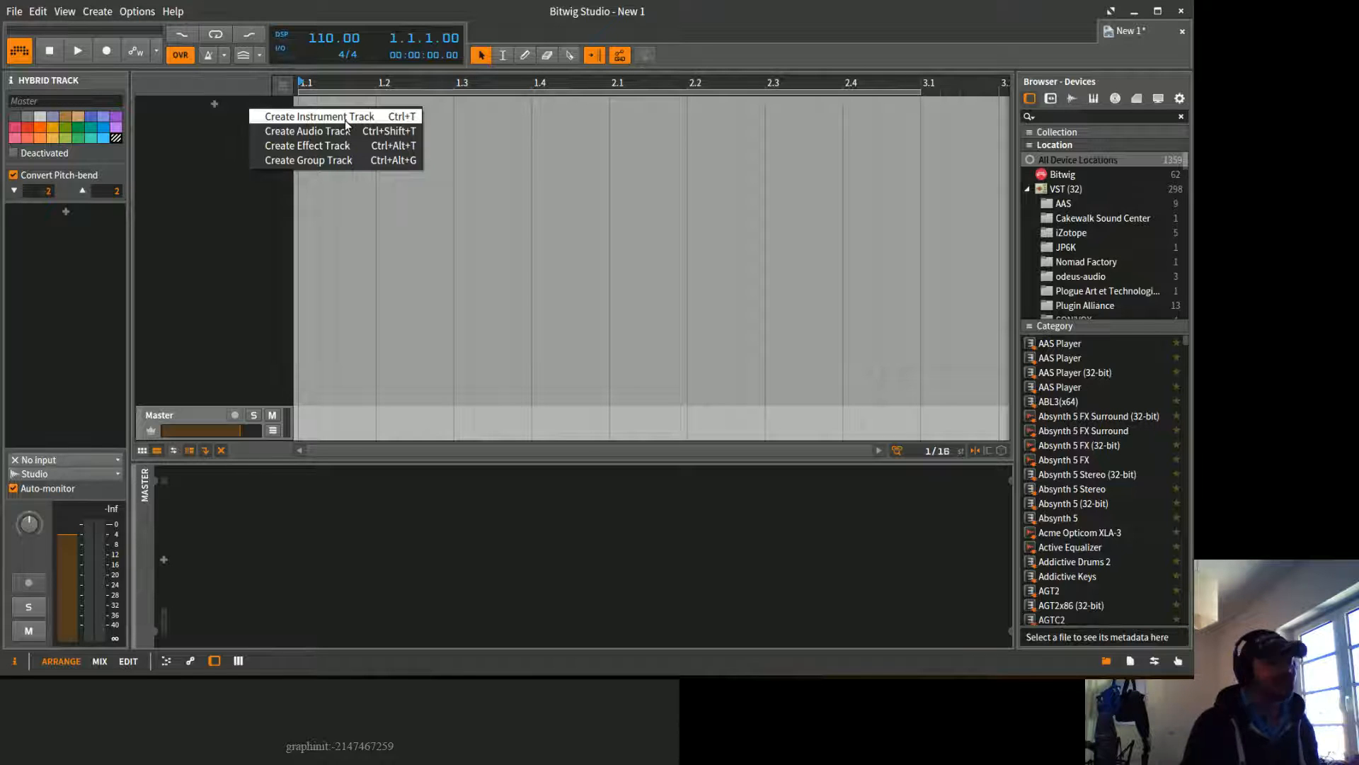
click(346, 119)
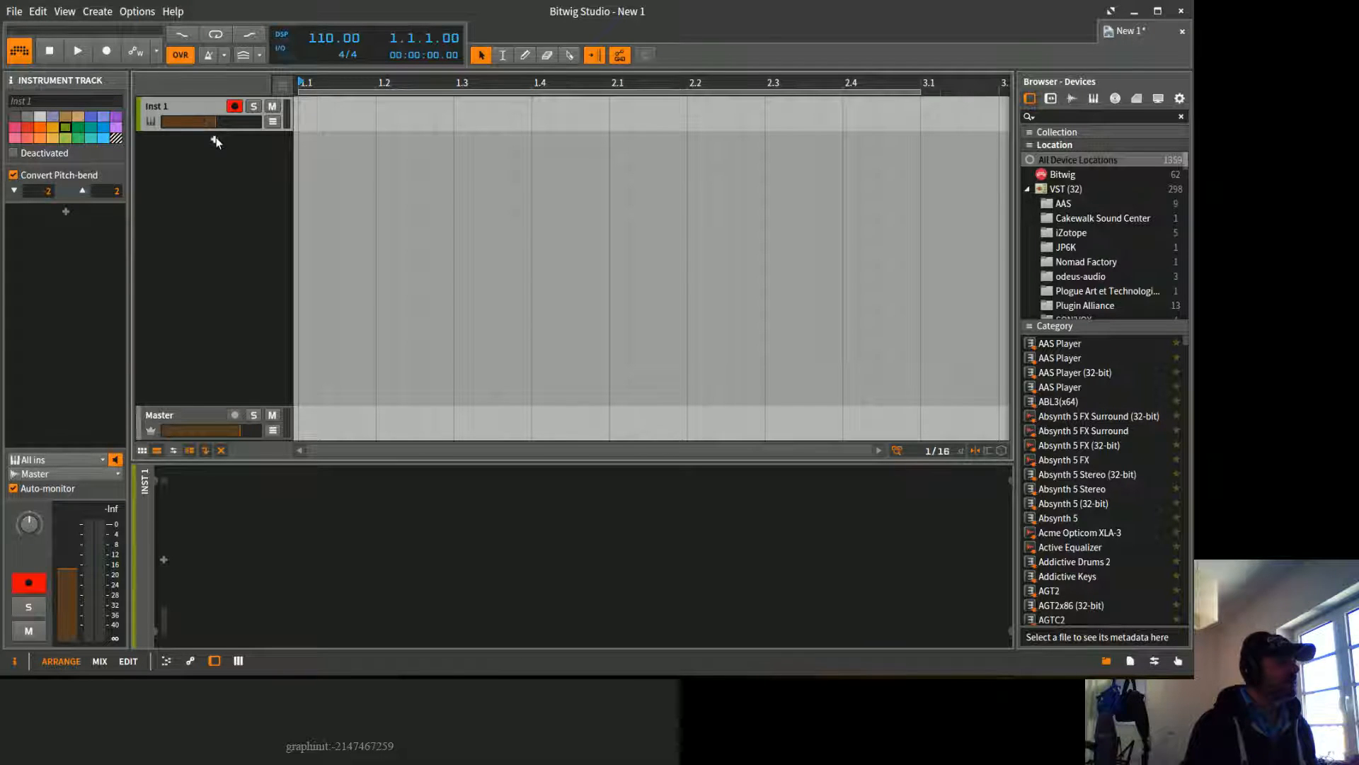
right_click(233, 142)
click(241, 138)
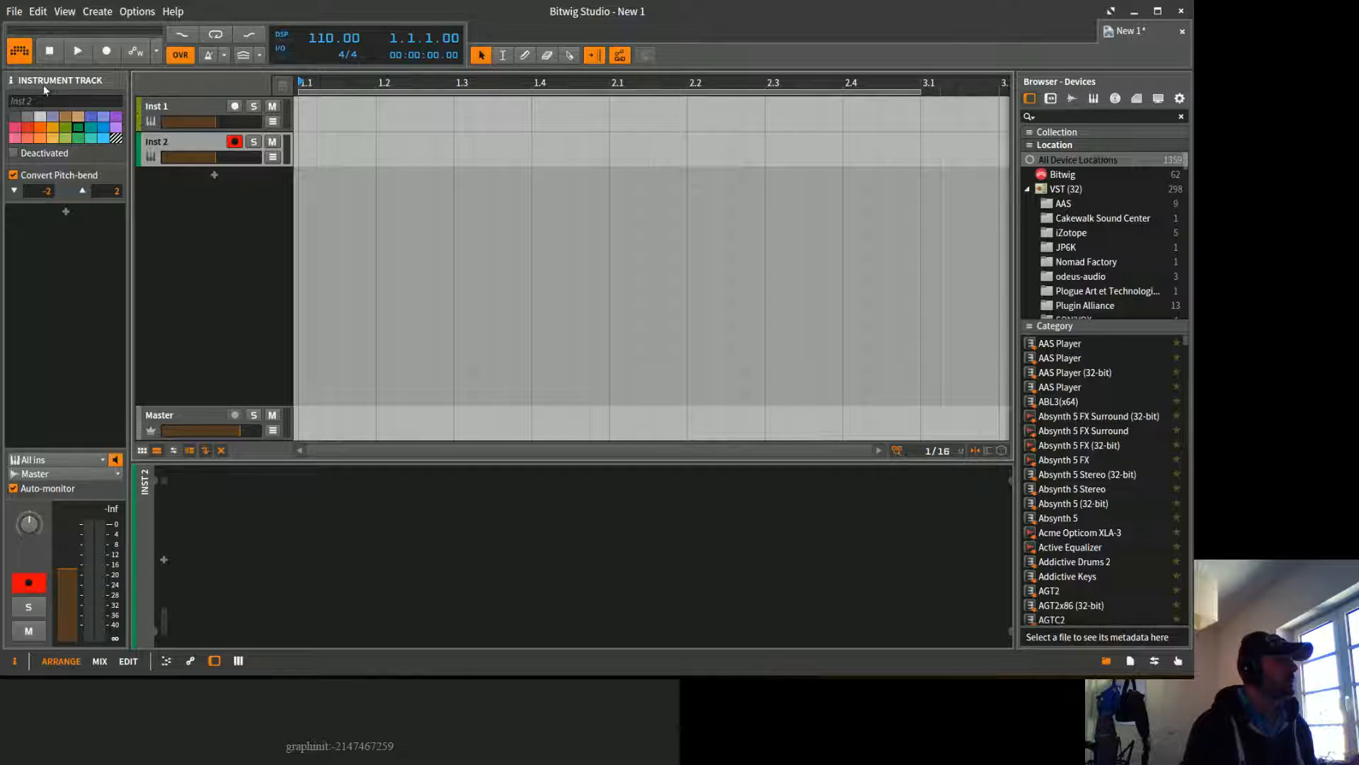
Step: Search the devices for "drum" and insert Bitwig's Drum Machine on the Inst 1 track
click(197, 108)
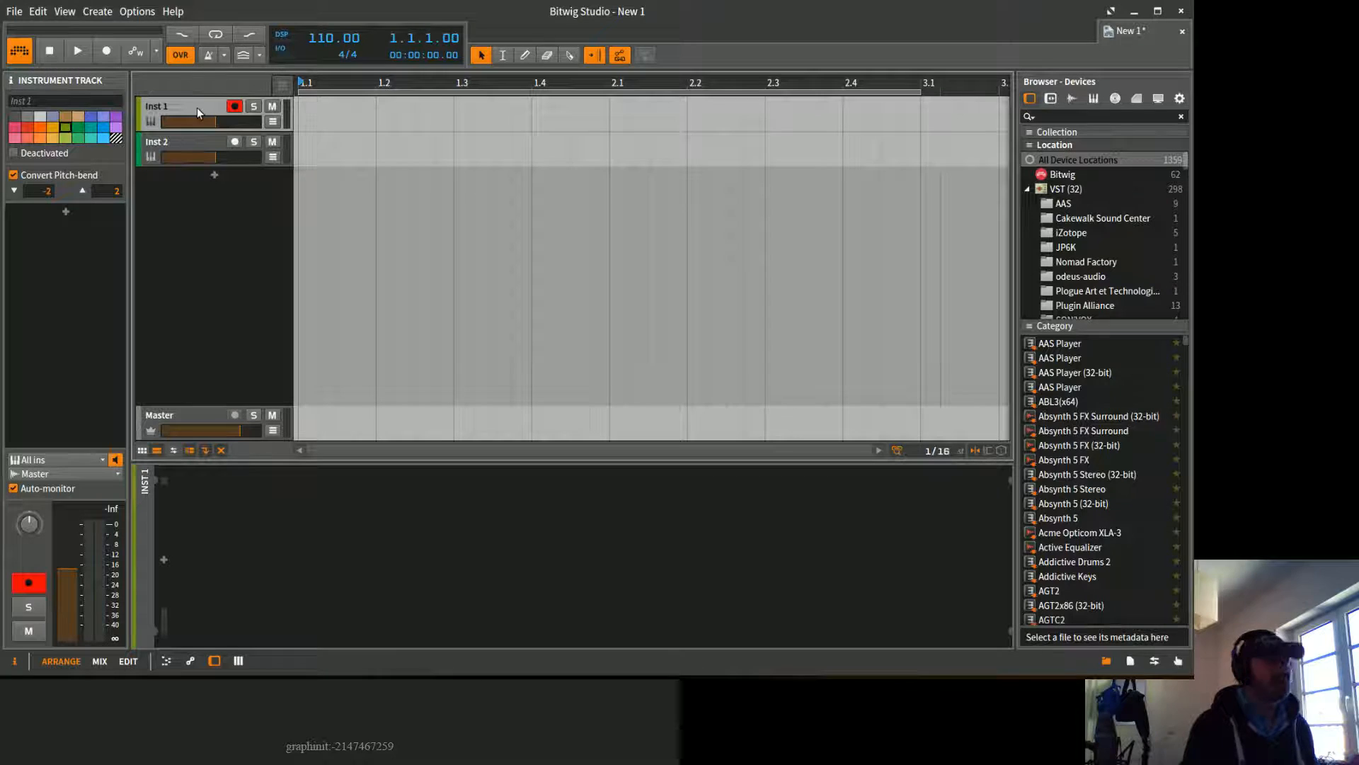
click(66, 213)
text(drum)
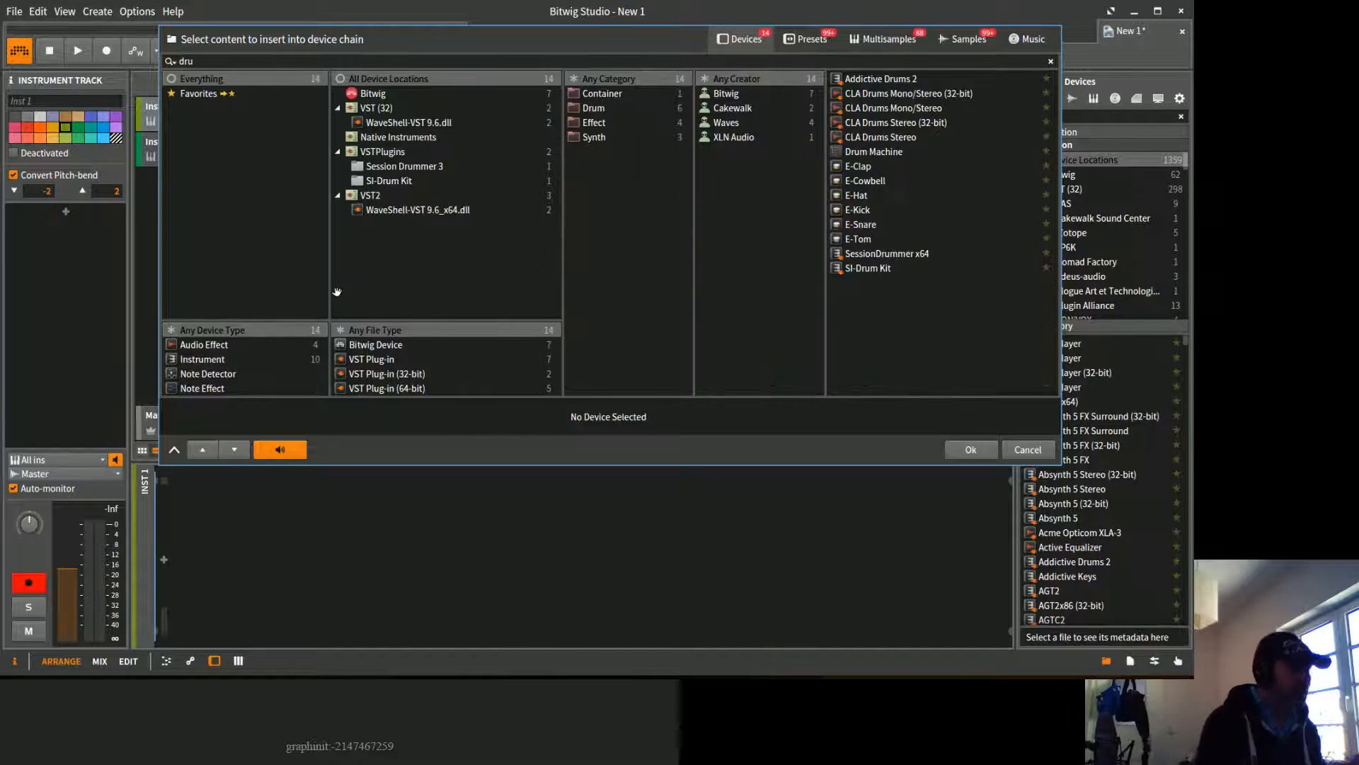
click(860, 152)
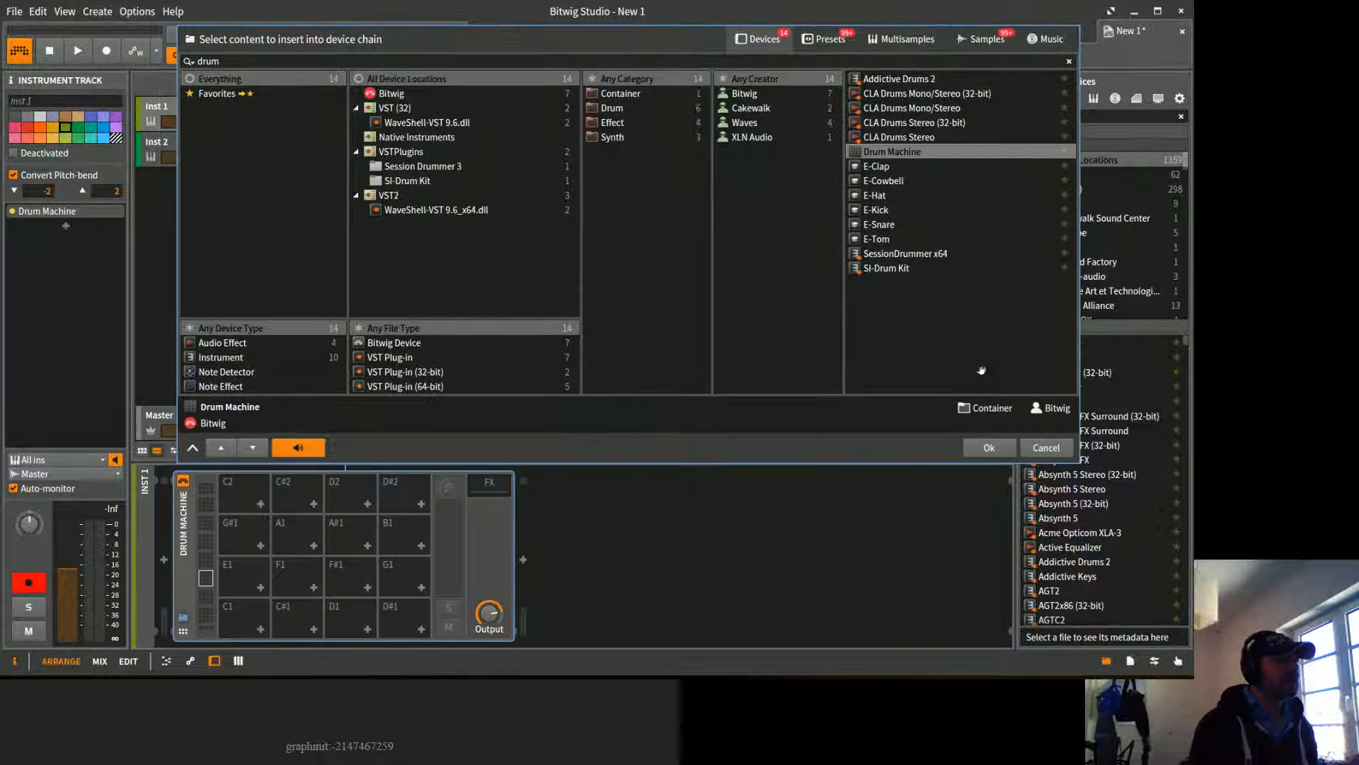
click(994, 448)
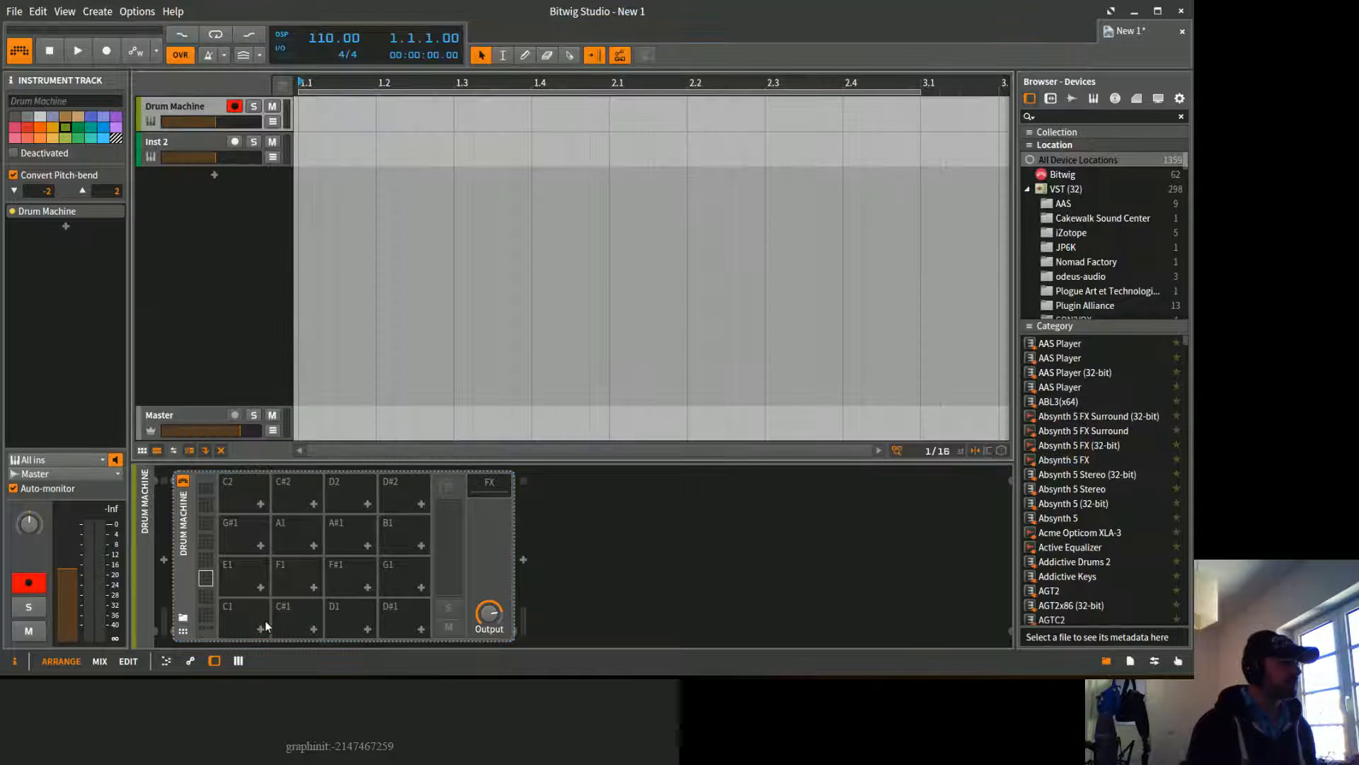
click(183, 618)
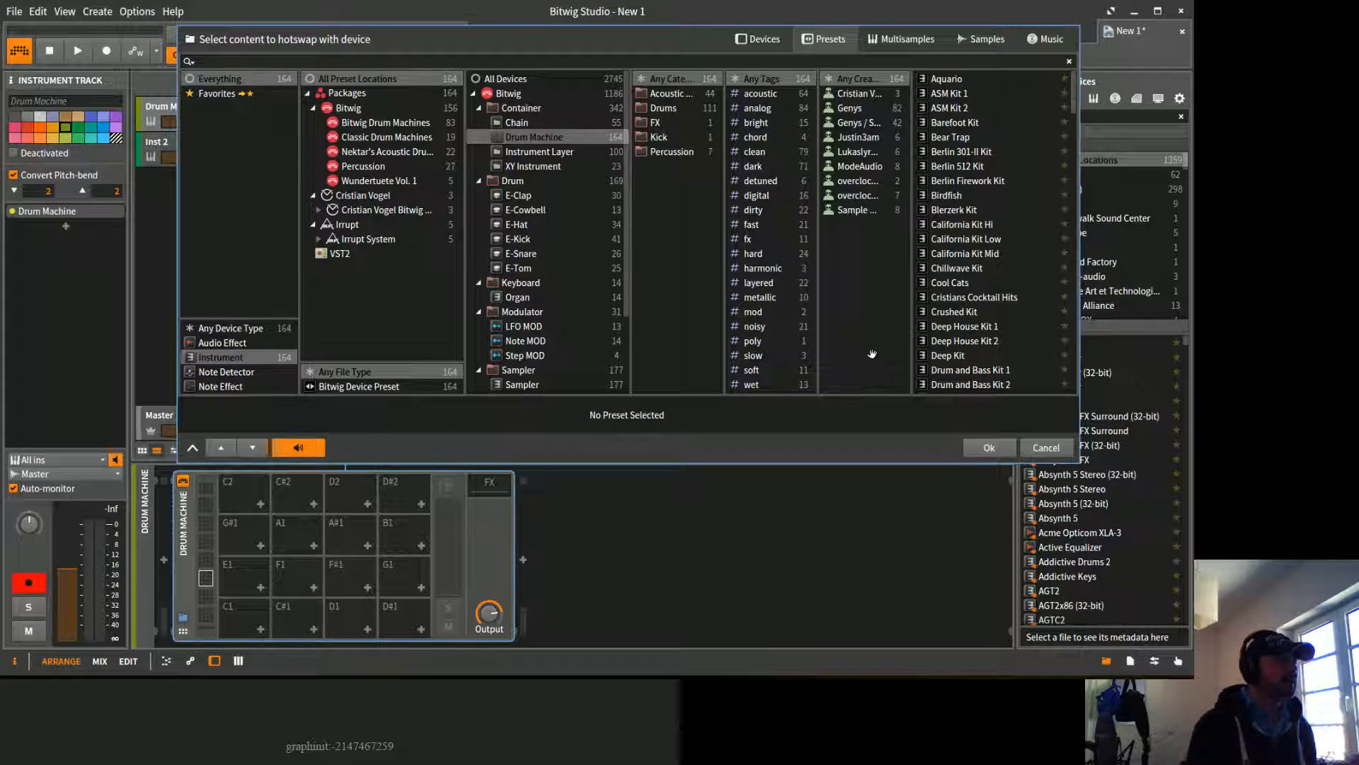
click(677, 631)
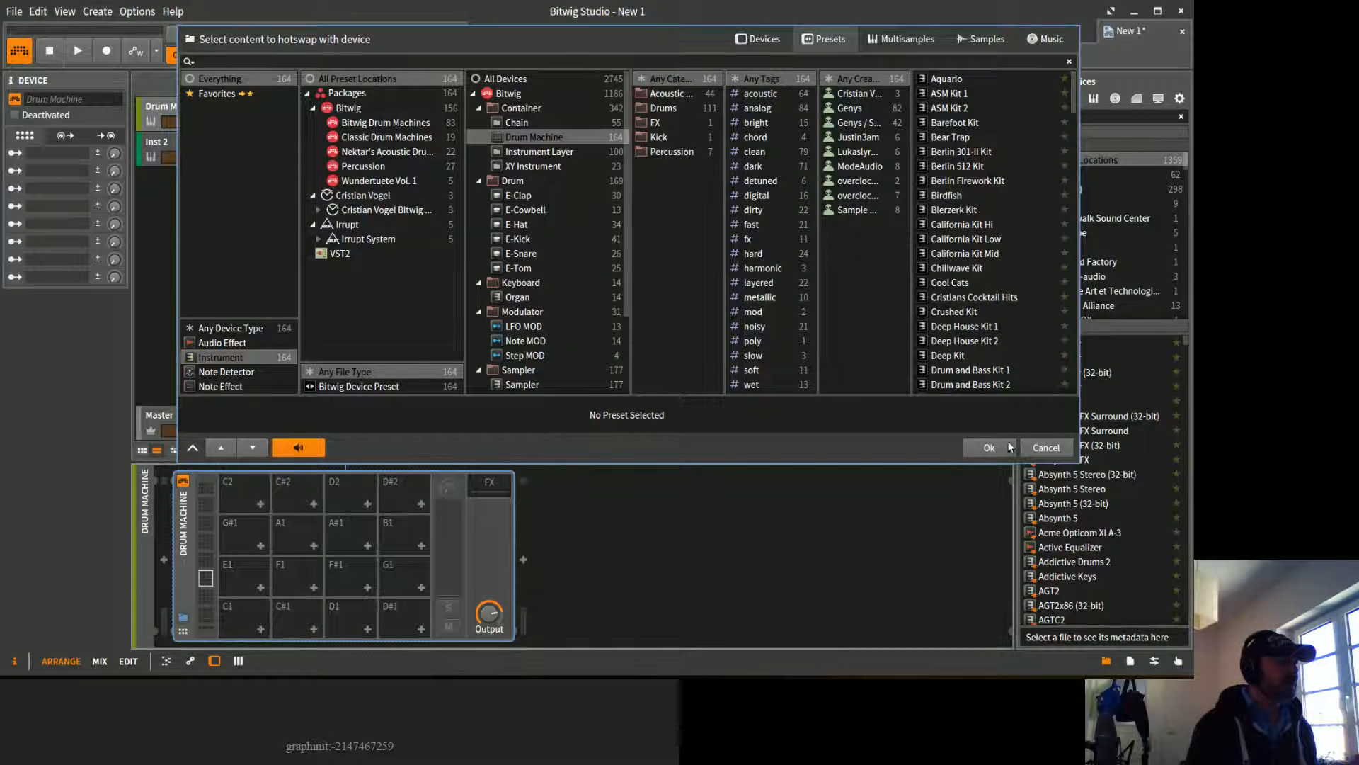
click(1048, 447)
click(263, 617)
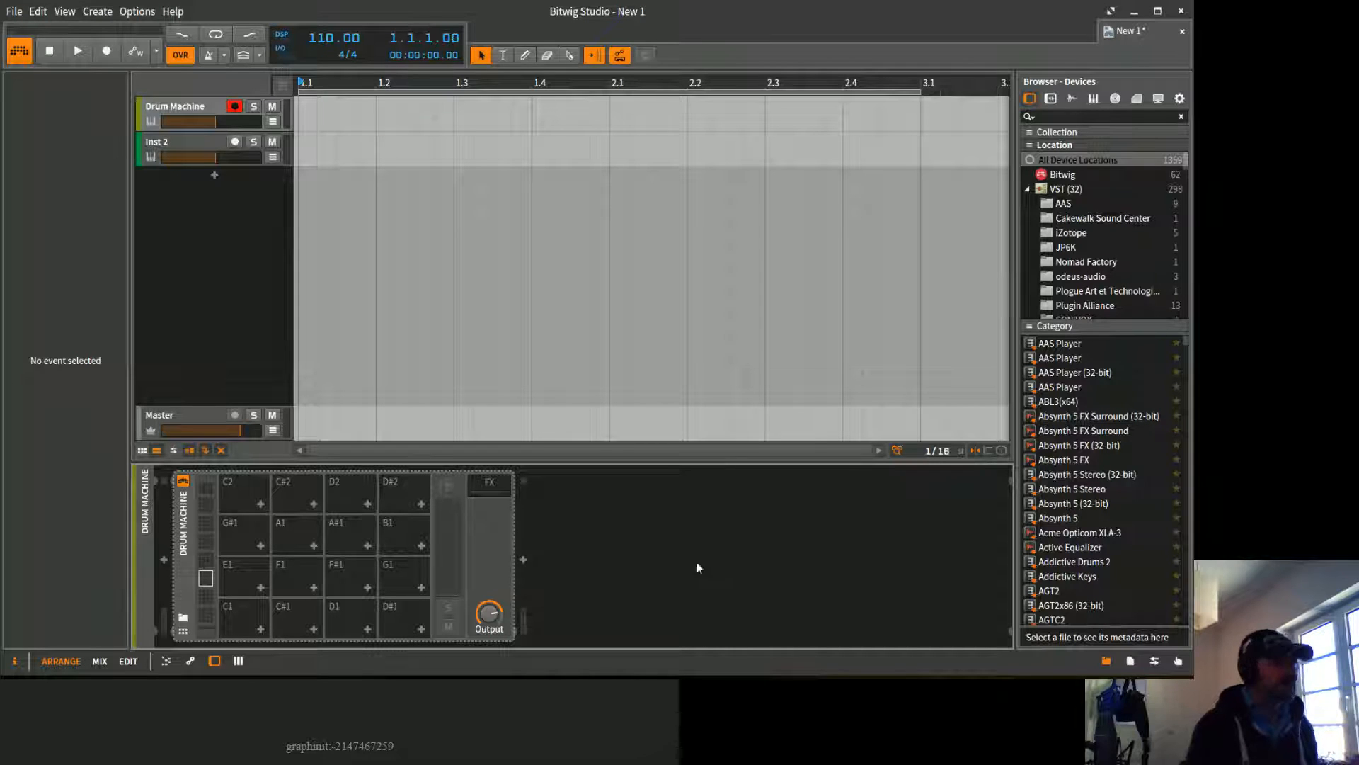
Step: Browse the Drum Machine's presets and load Deep House Kit 1 into it
click(183, 620)
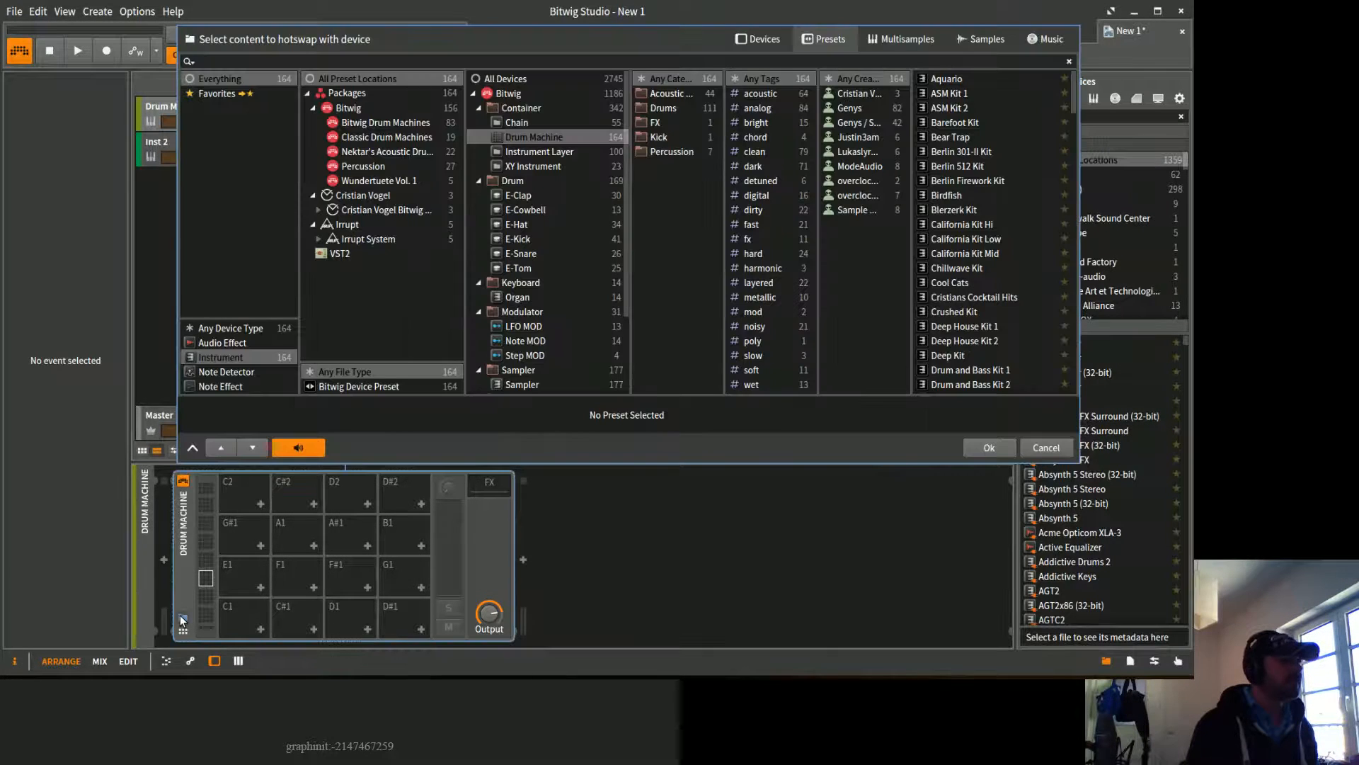
scroll(991, 282, down, 3)
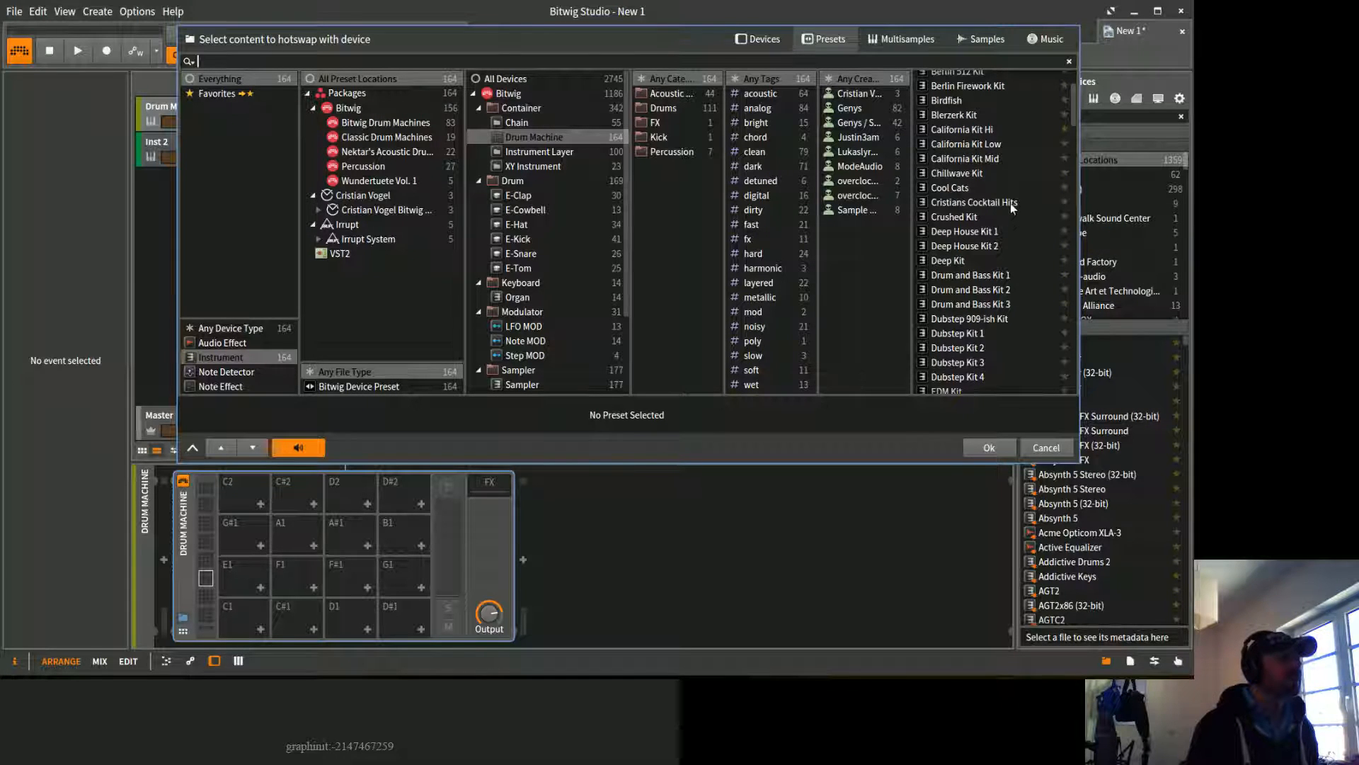
scroll(994, 228, up, 1)
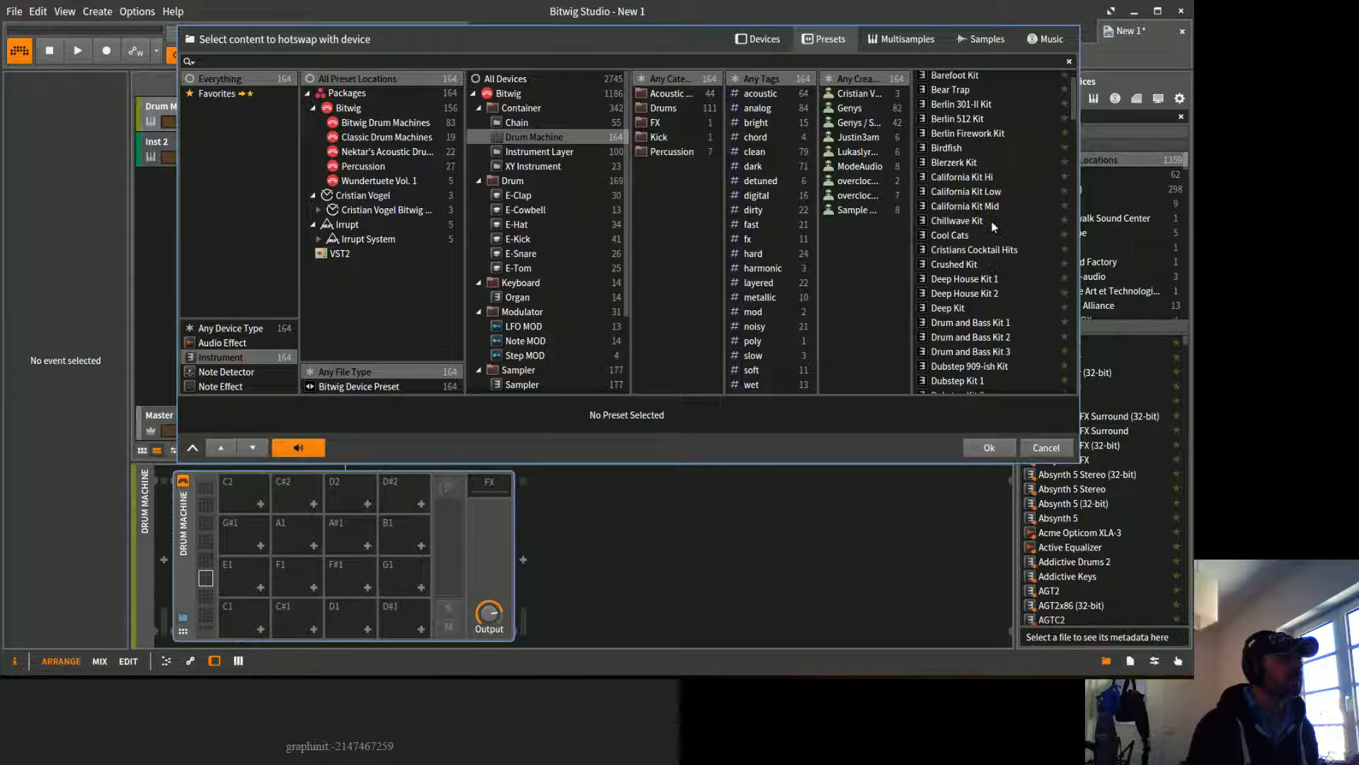
scroll(994, 226, down, 2)
scroll(994, 231, down, 1)
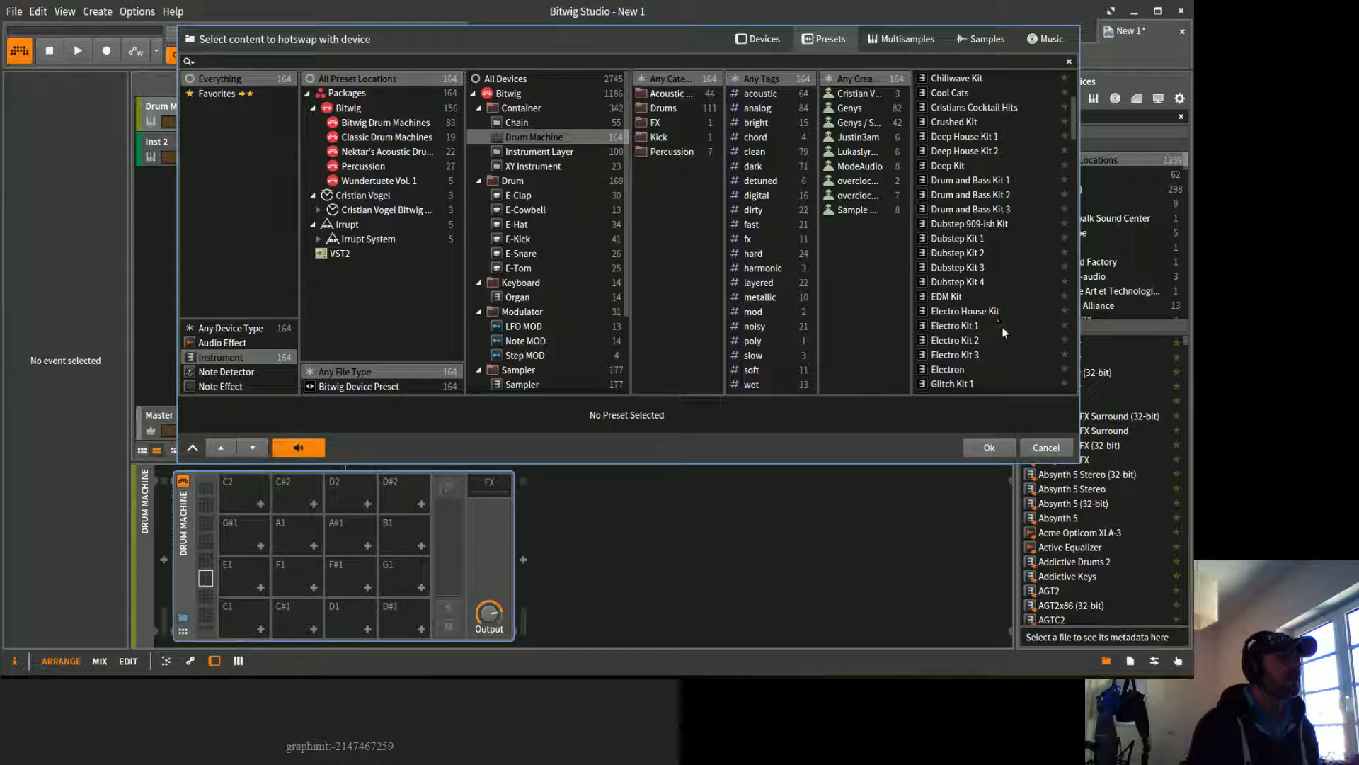
scroll(1001, 325, down, 2)
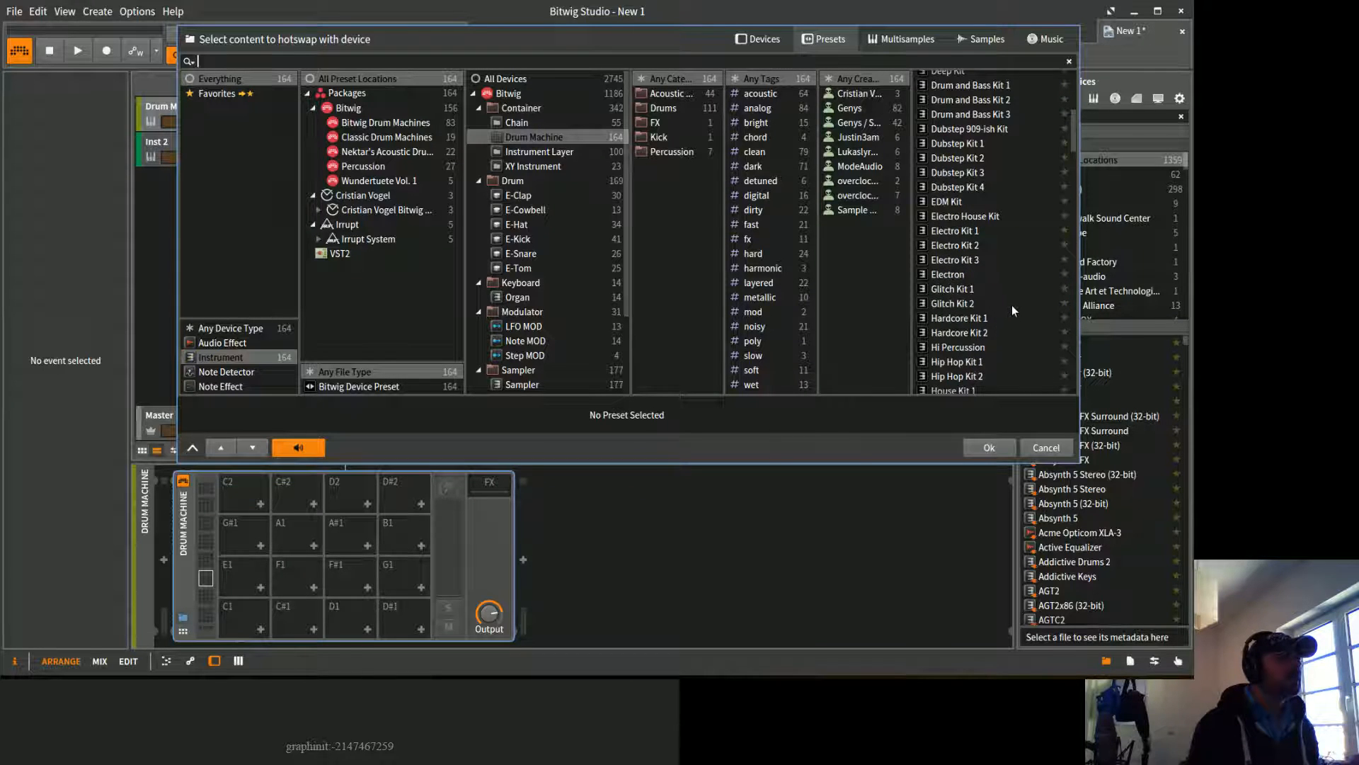
scroll(1012, 310, up, 3)
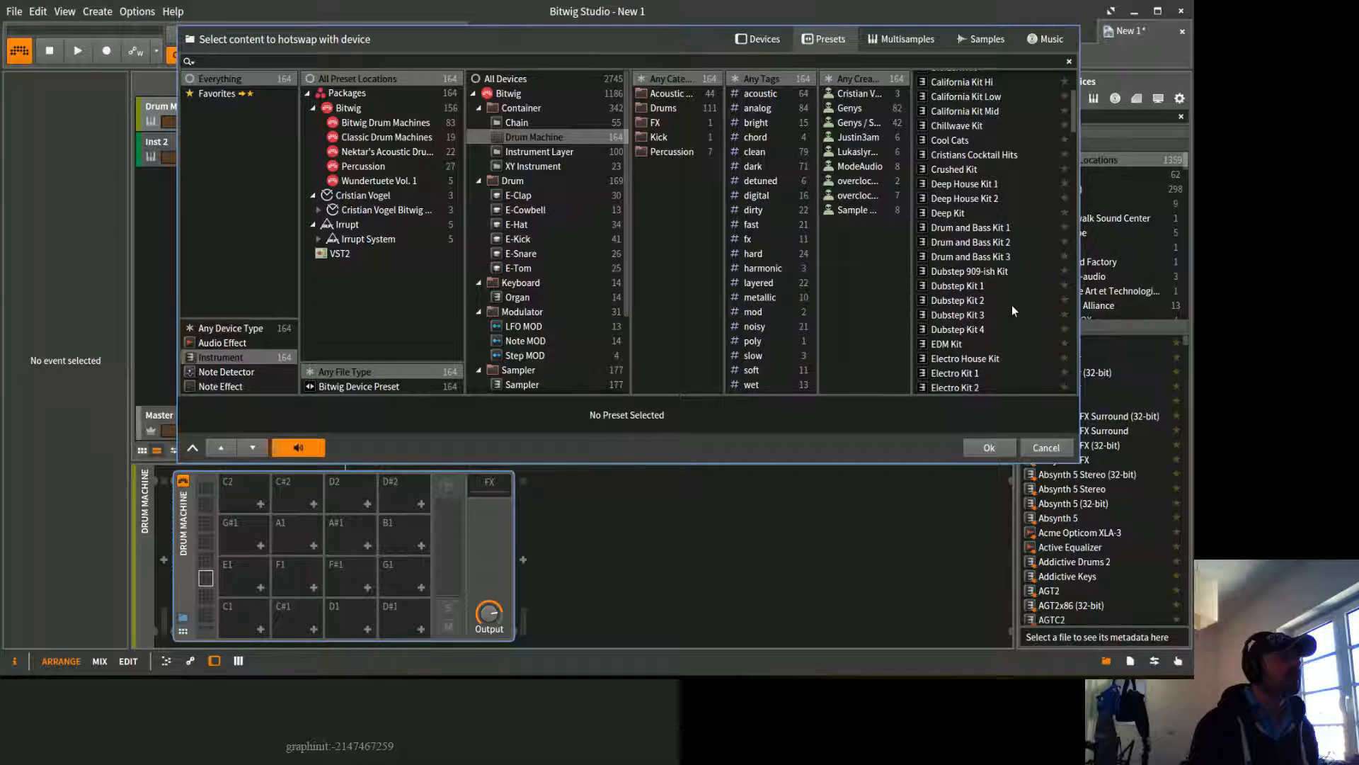
click(991, 185)
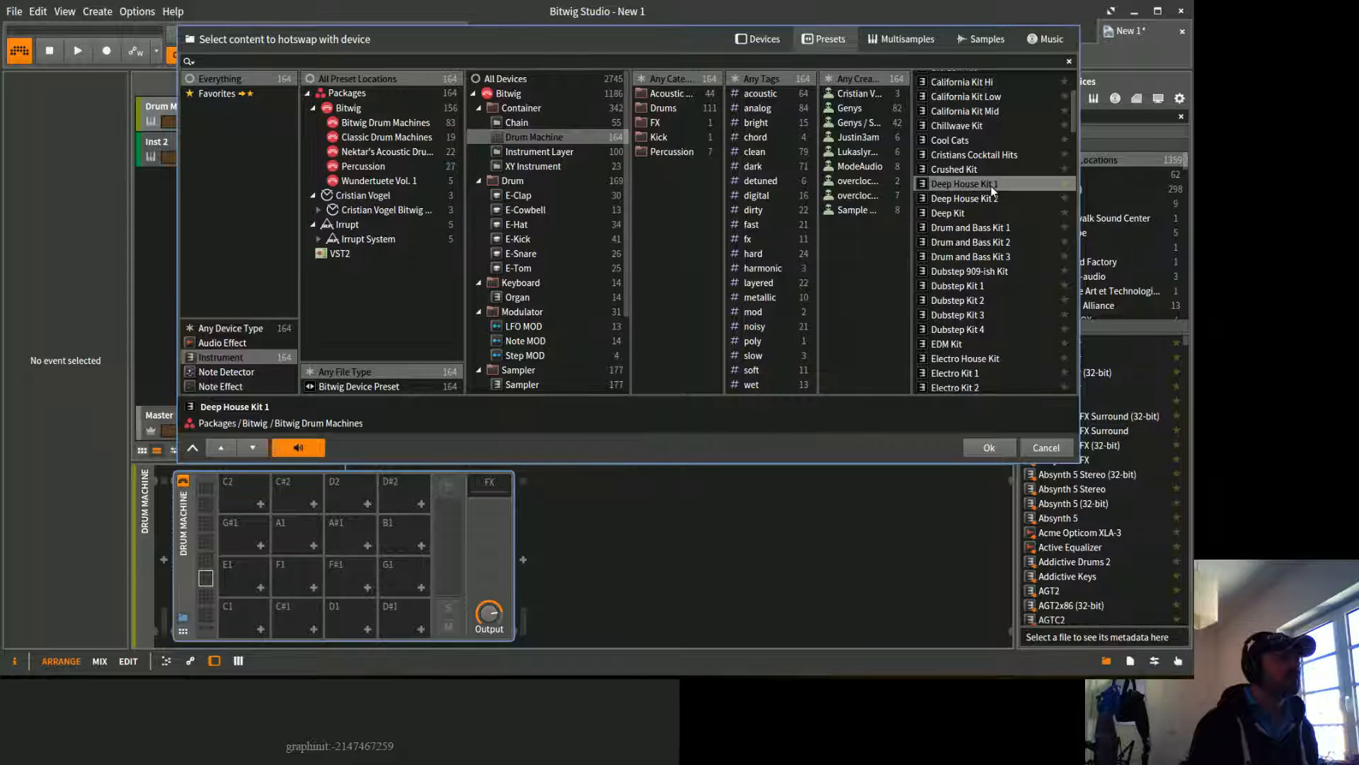
click(989, 447)
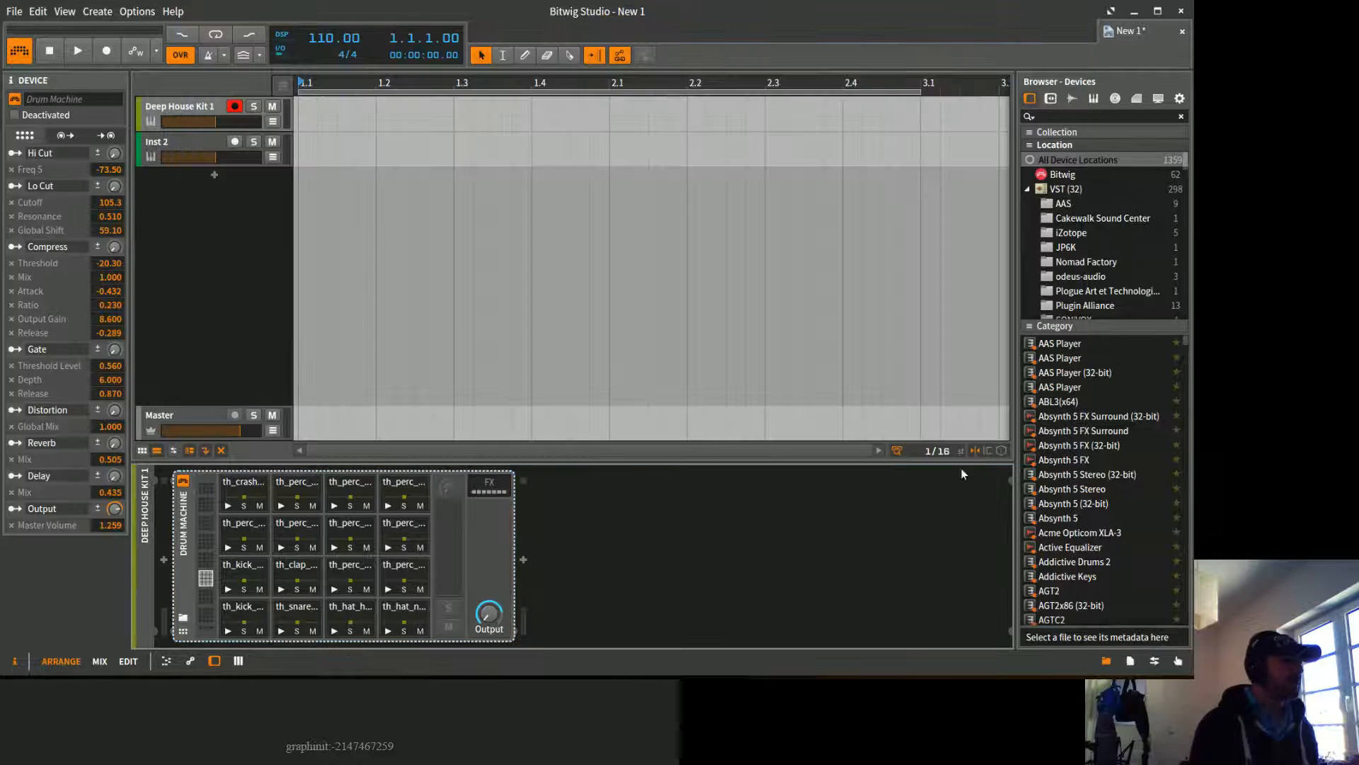
Step: Audition the kick, snare, hat, percussion and crash pads of the loaded drum kit
click(226, 633)
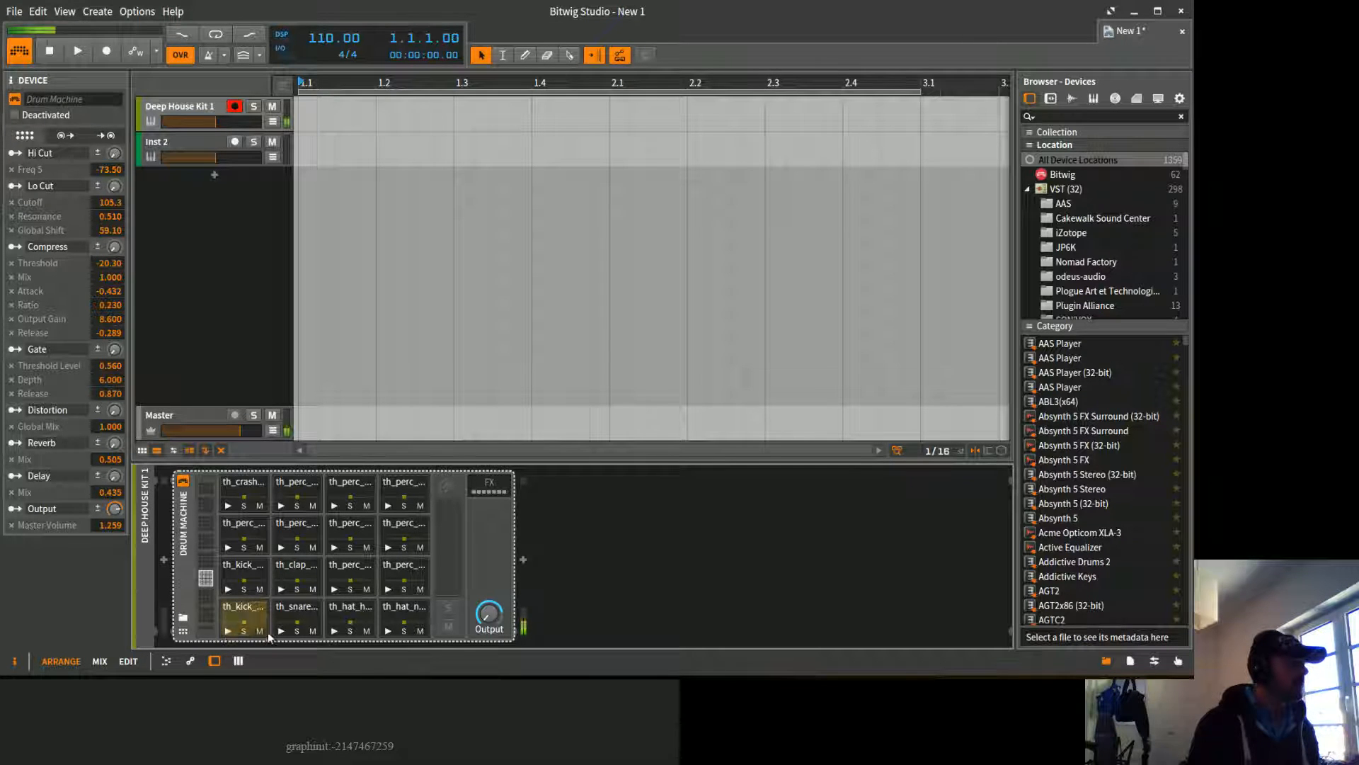
click(231, 629)
click(280, 631)
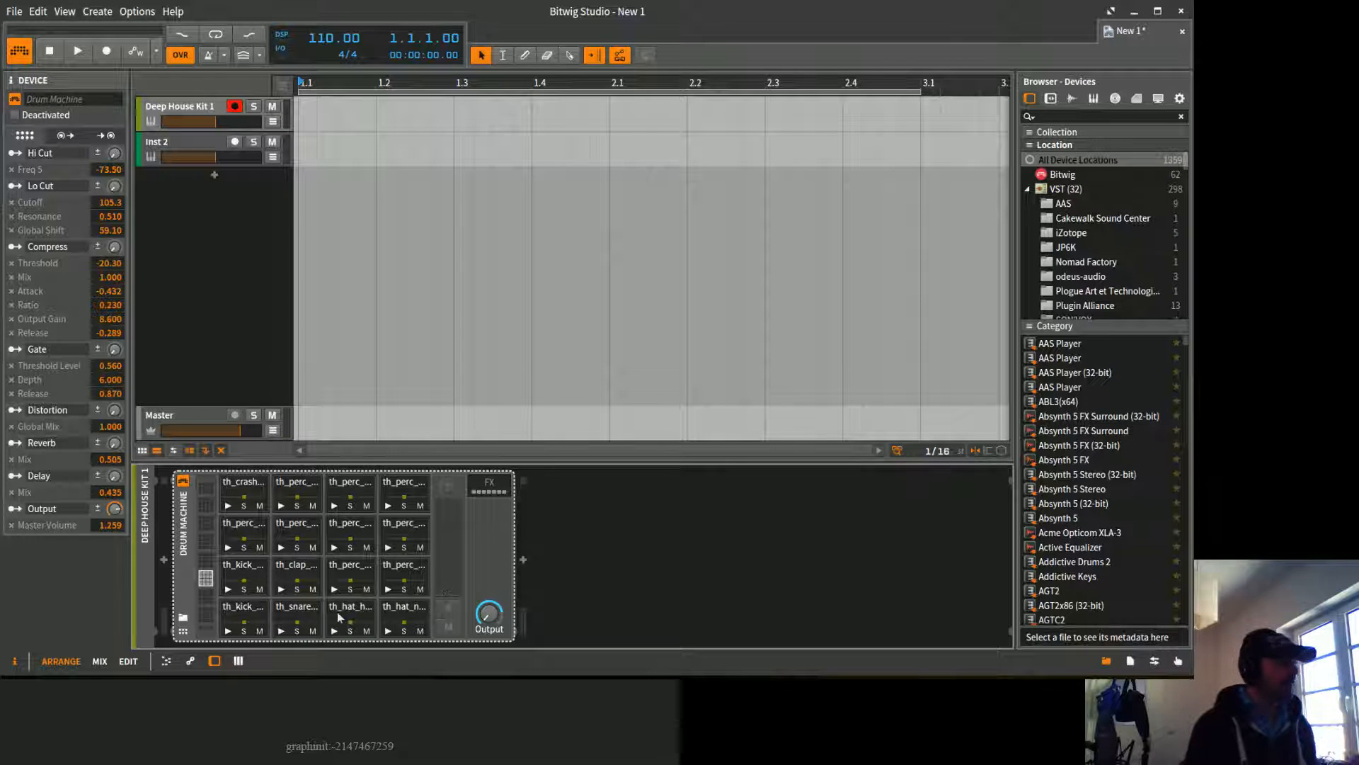
click(230, 630)
click(281, 631)
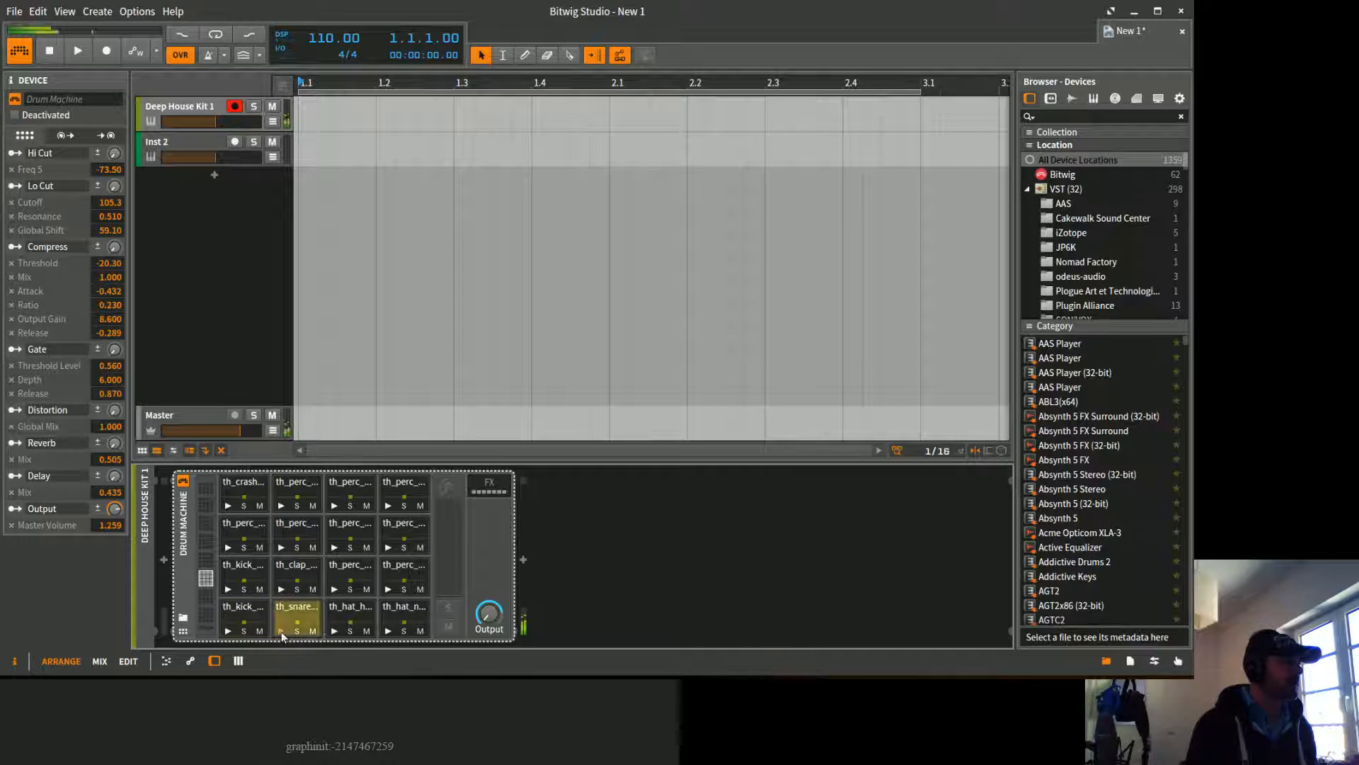
click(334, 631)
click(388, 631)
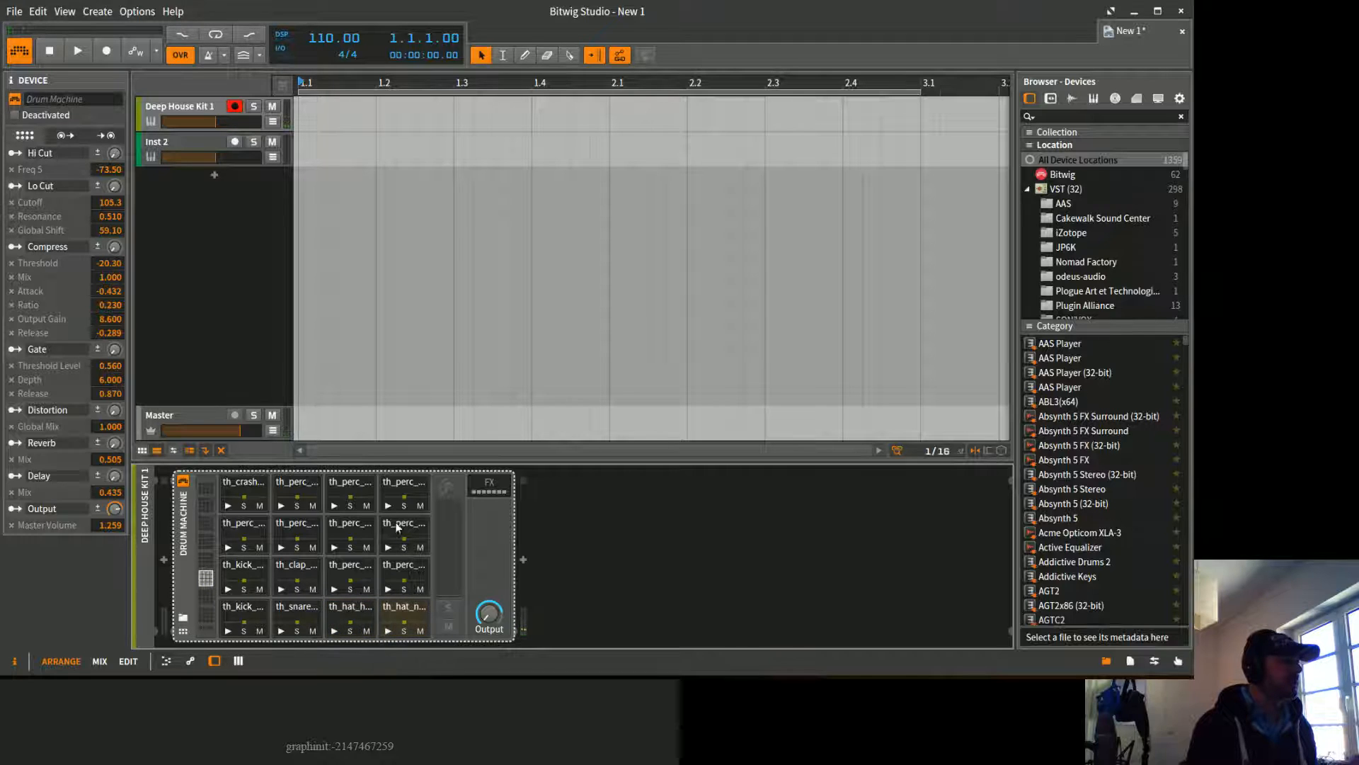
click(388, 506)
click(333, 505)
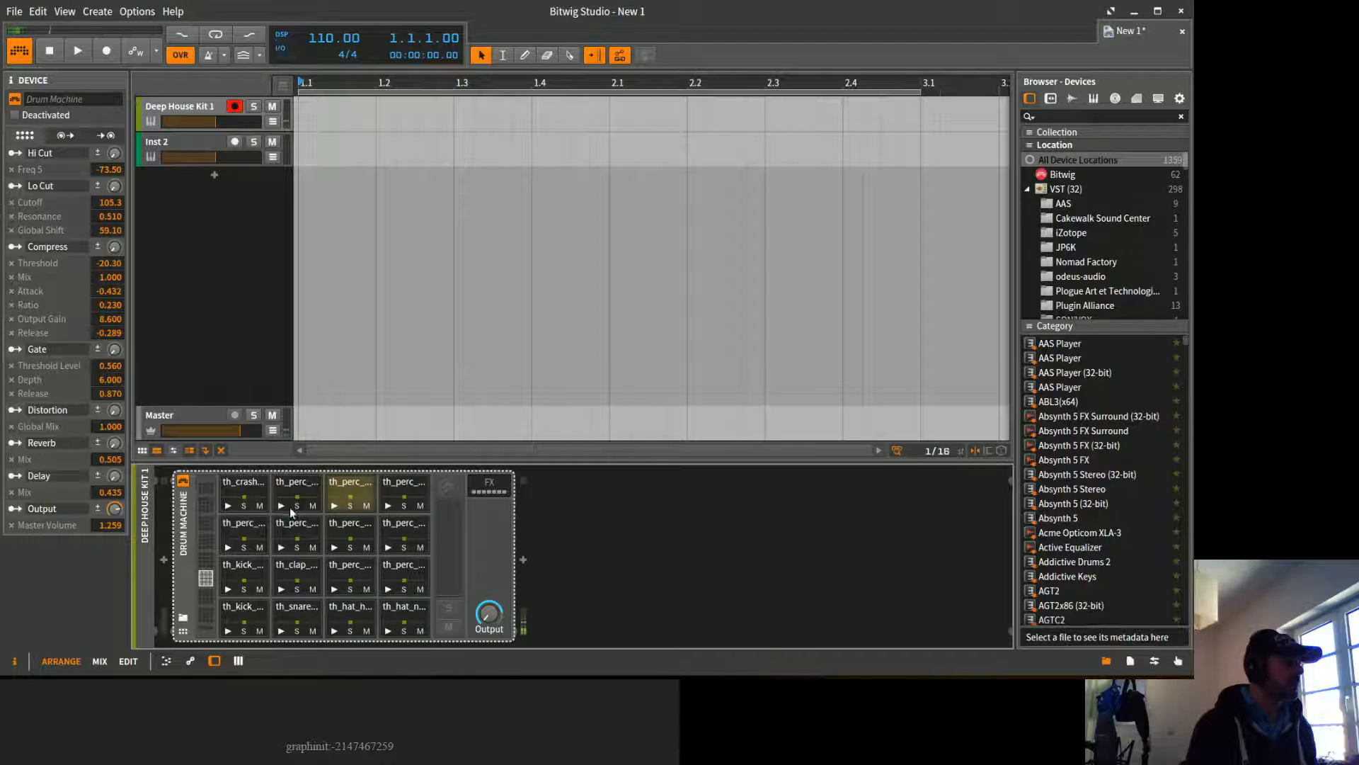
click(228, 505)
click(227, 547)
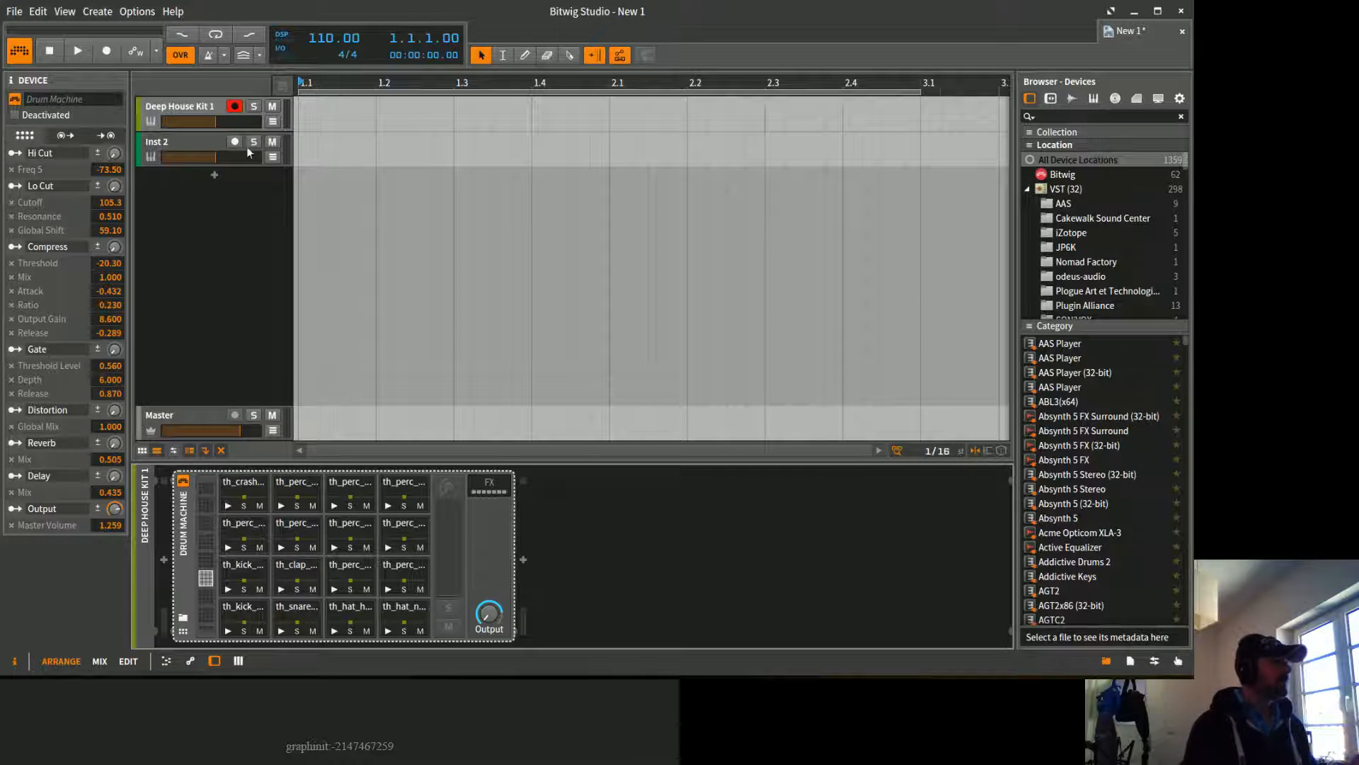
Step: Search the devices for "fm" and insert Bitwig's FM-4 synth on the Inst 2 track
click(183, 106)
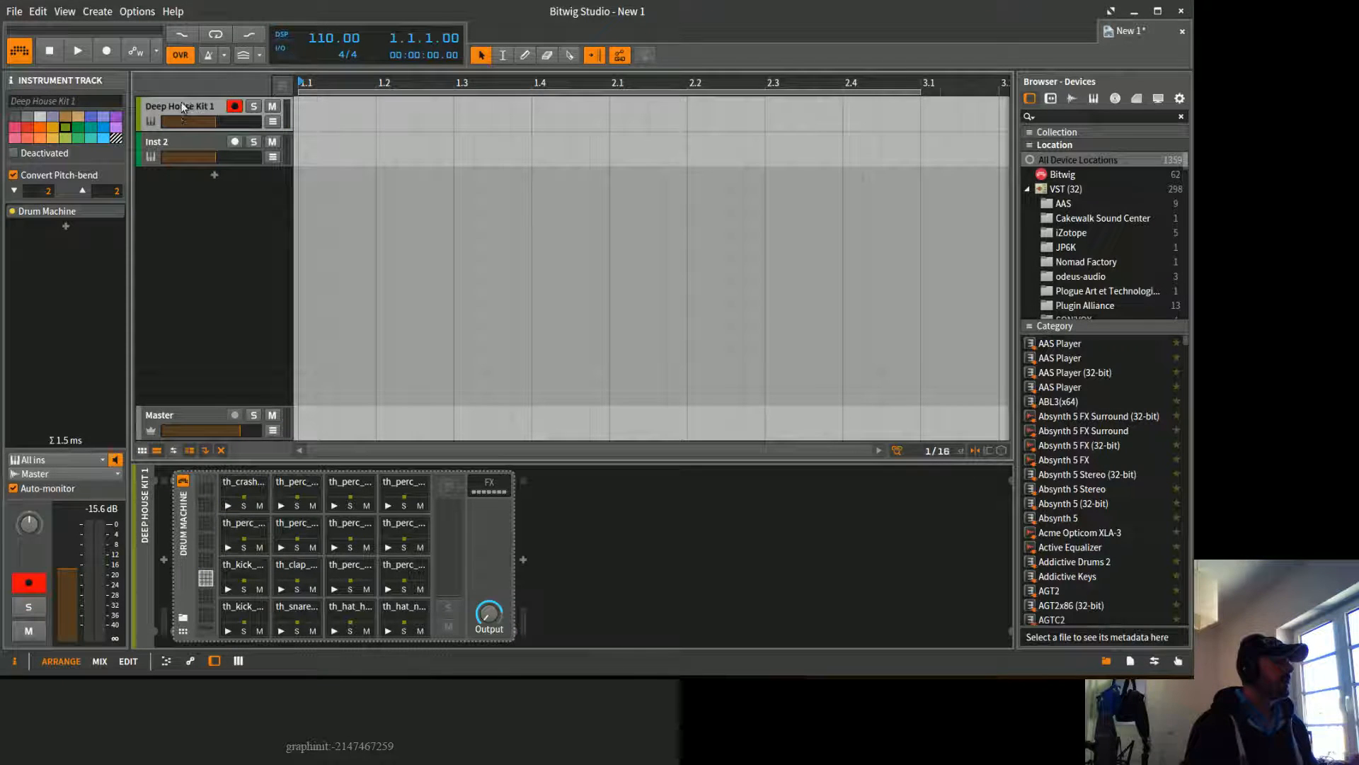
click(185, 145)
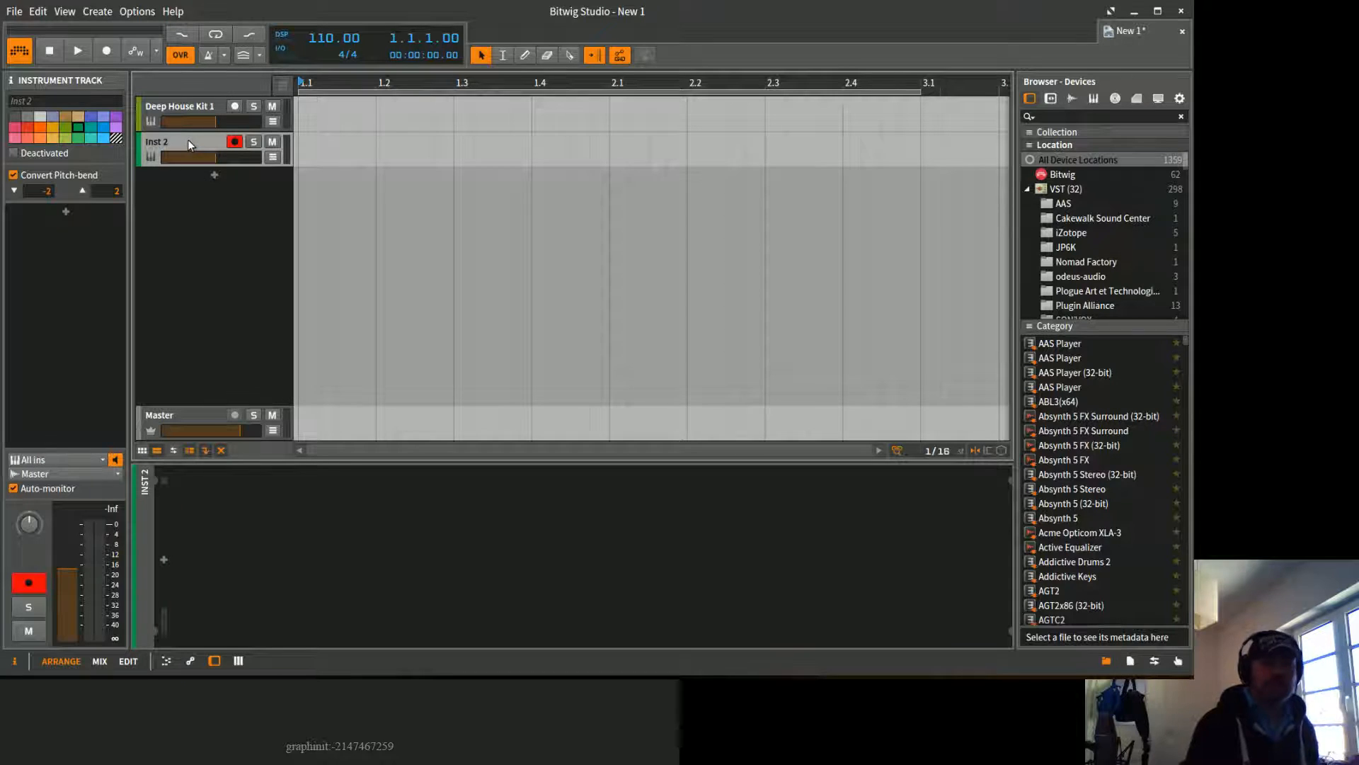
click(68, 213)
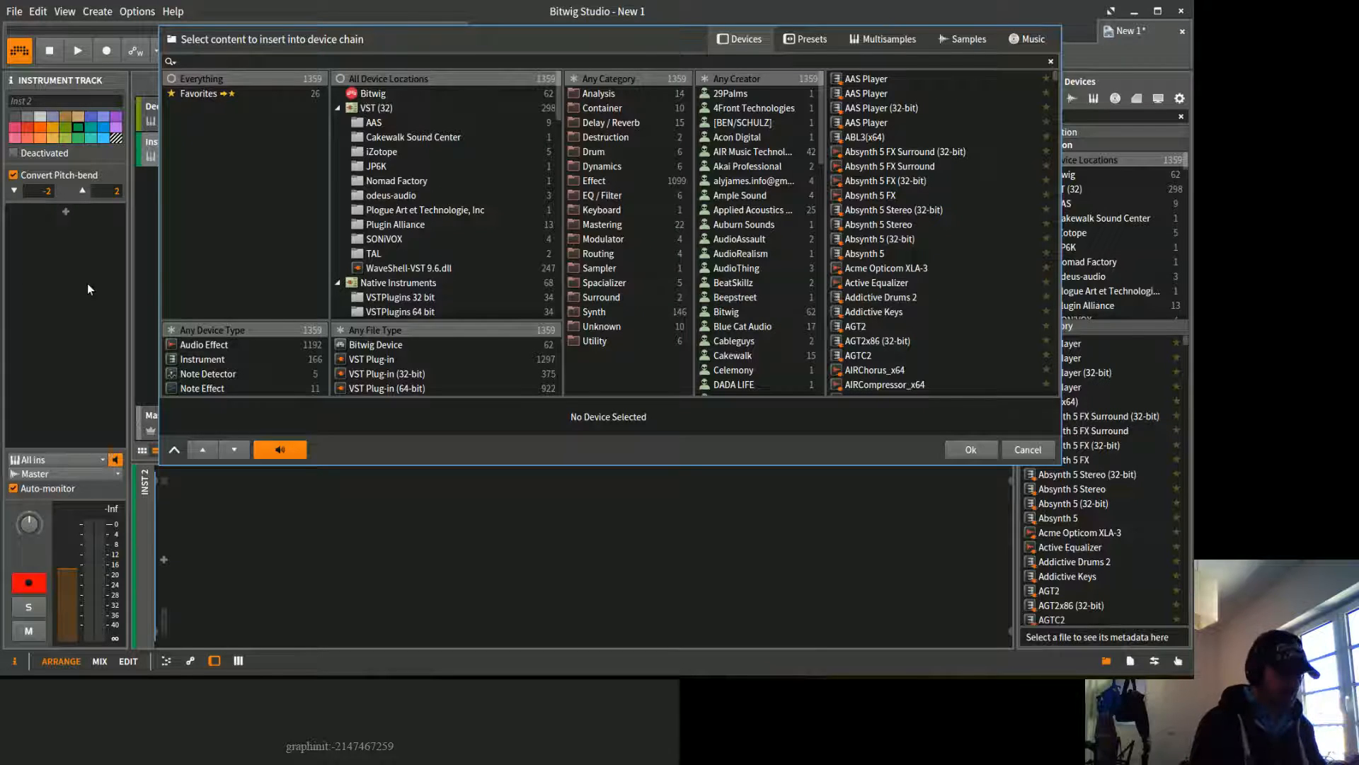
text(fm)
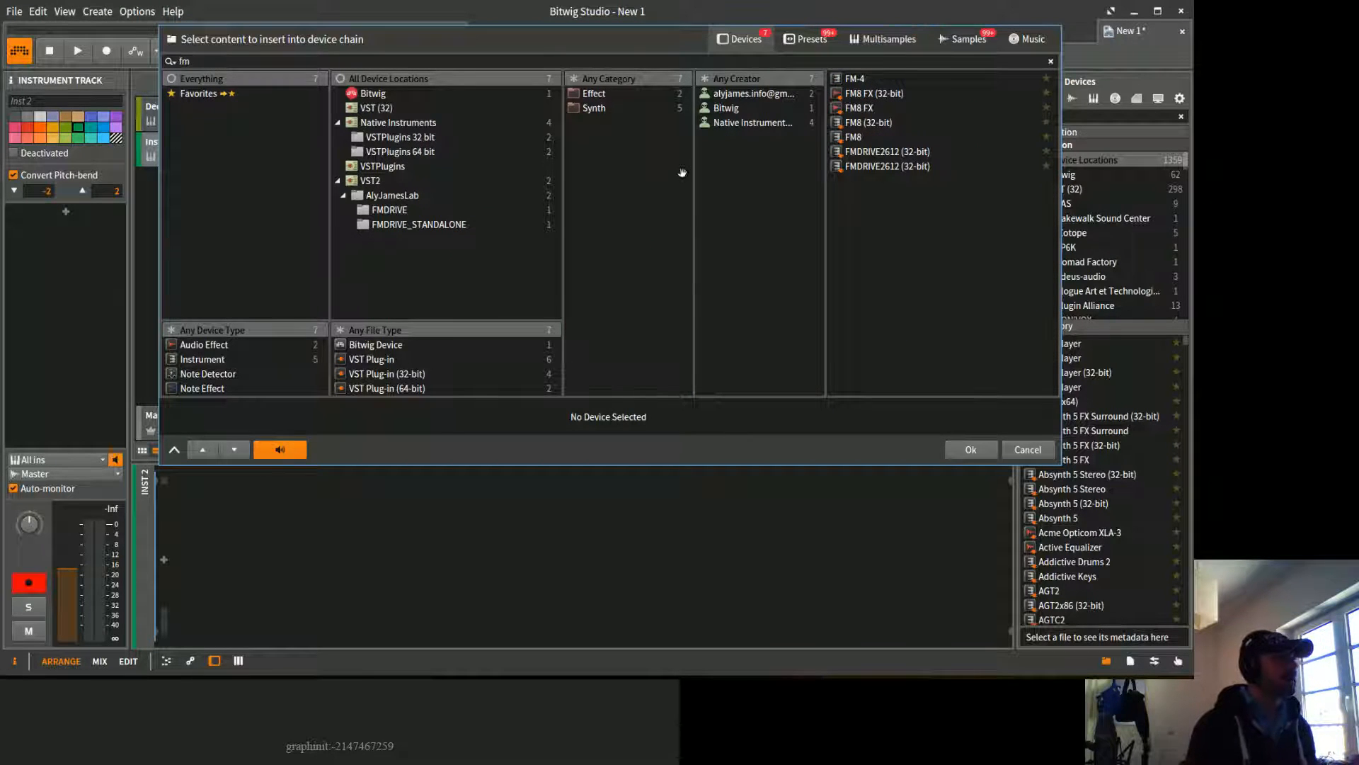
click(873, 73)
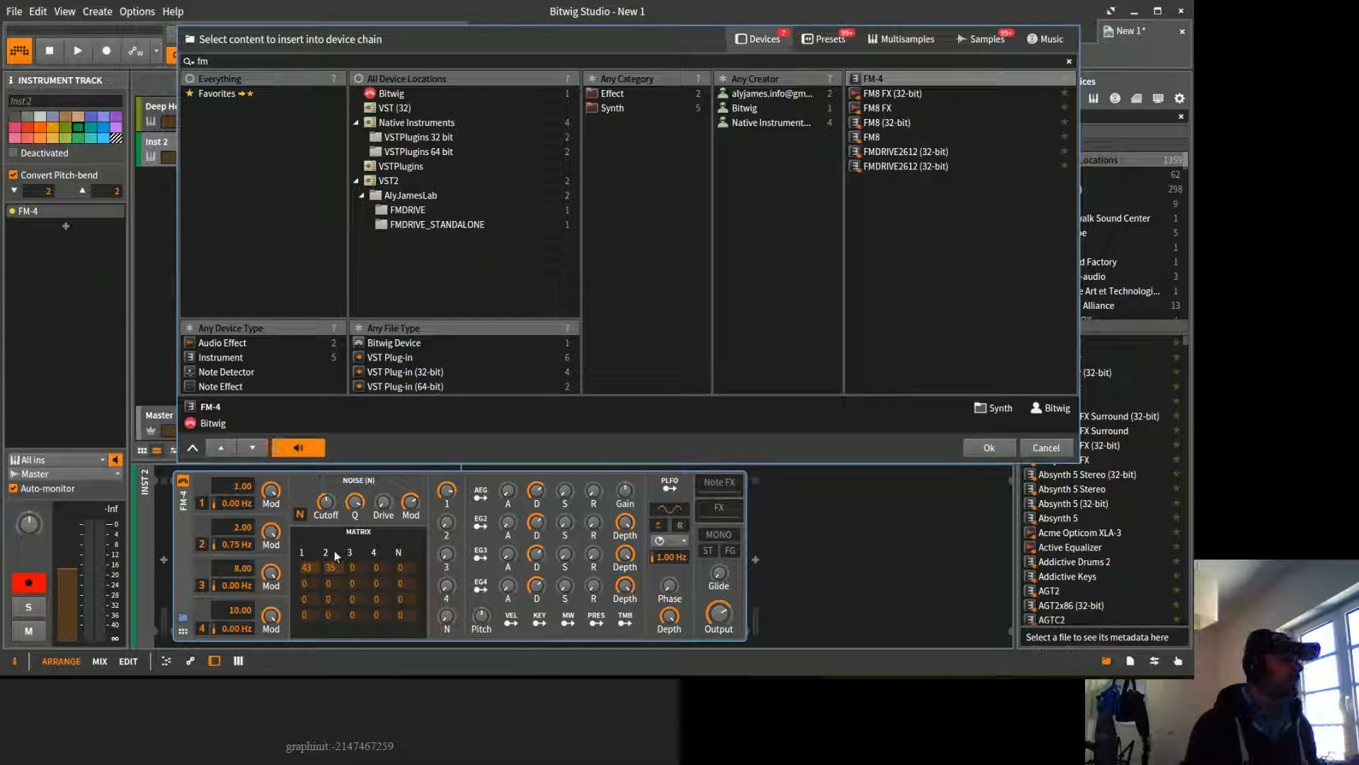
click(1008, 448)
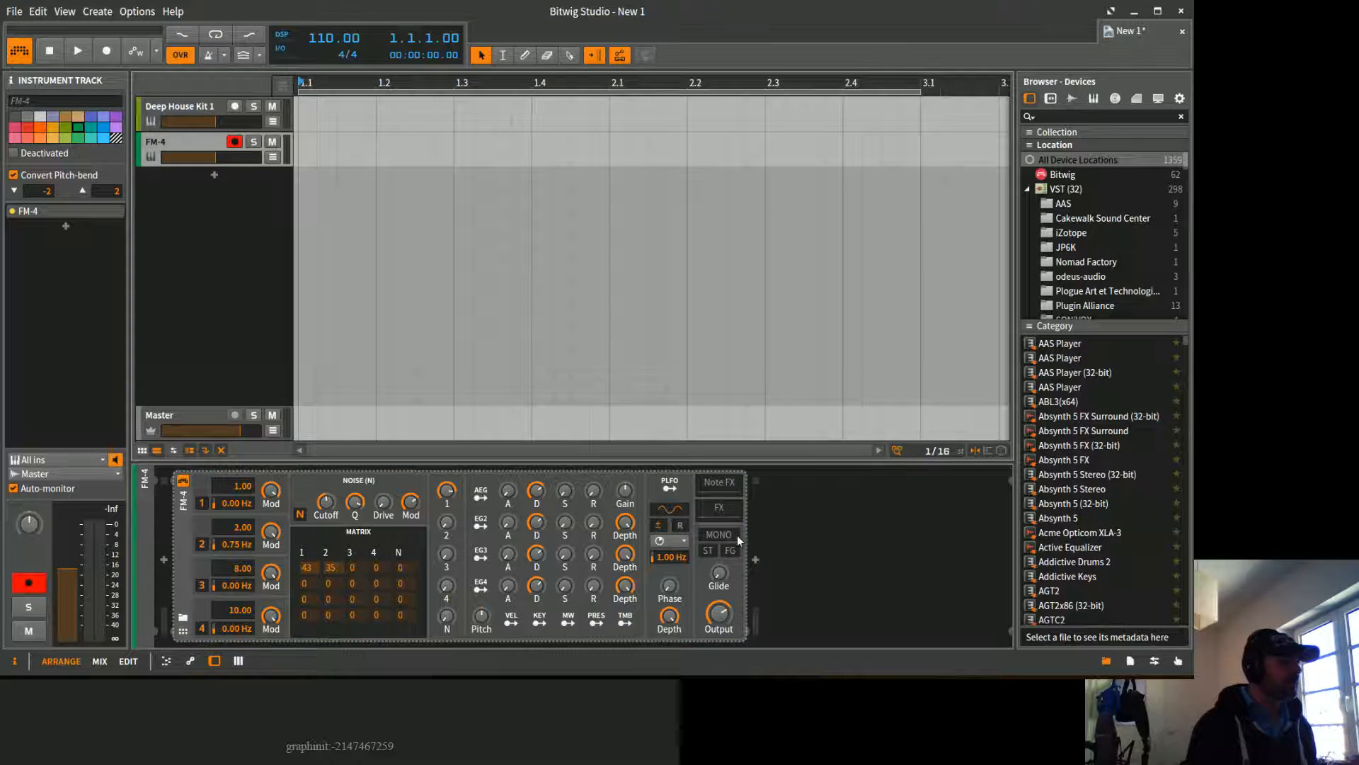
click(811, 531)
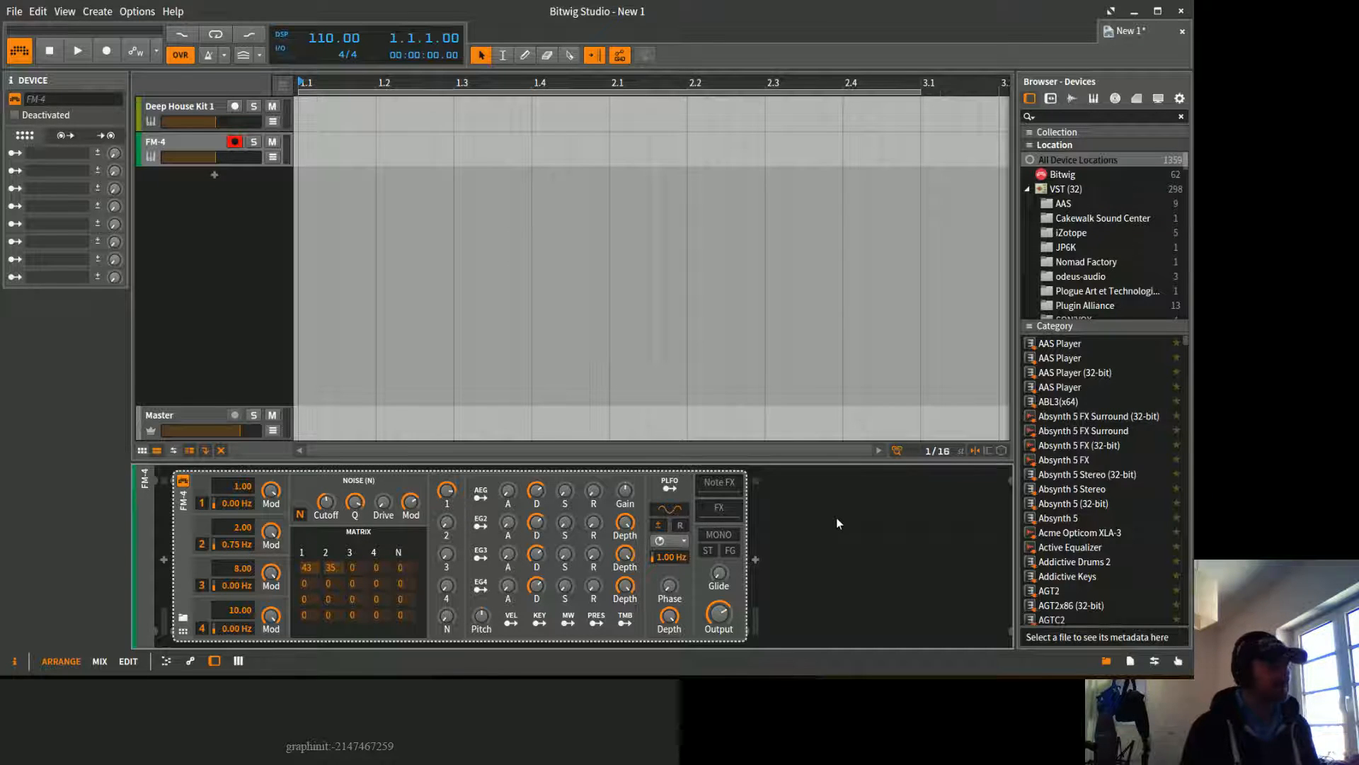
Step: Browse the presets for the FM-4 on the second track and filter them by "bass"
click(183, 618)
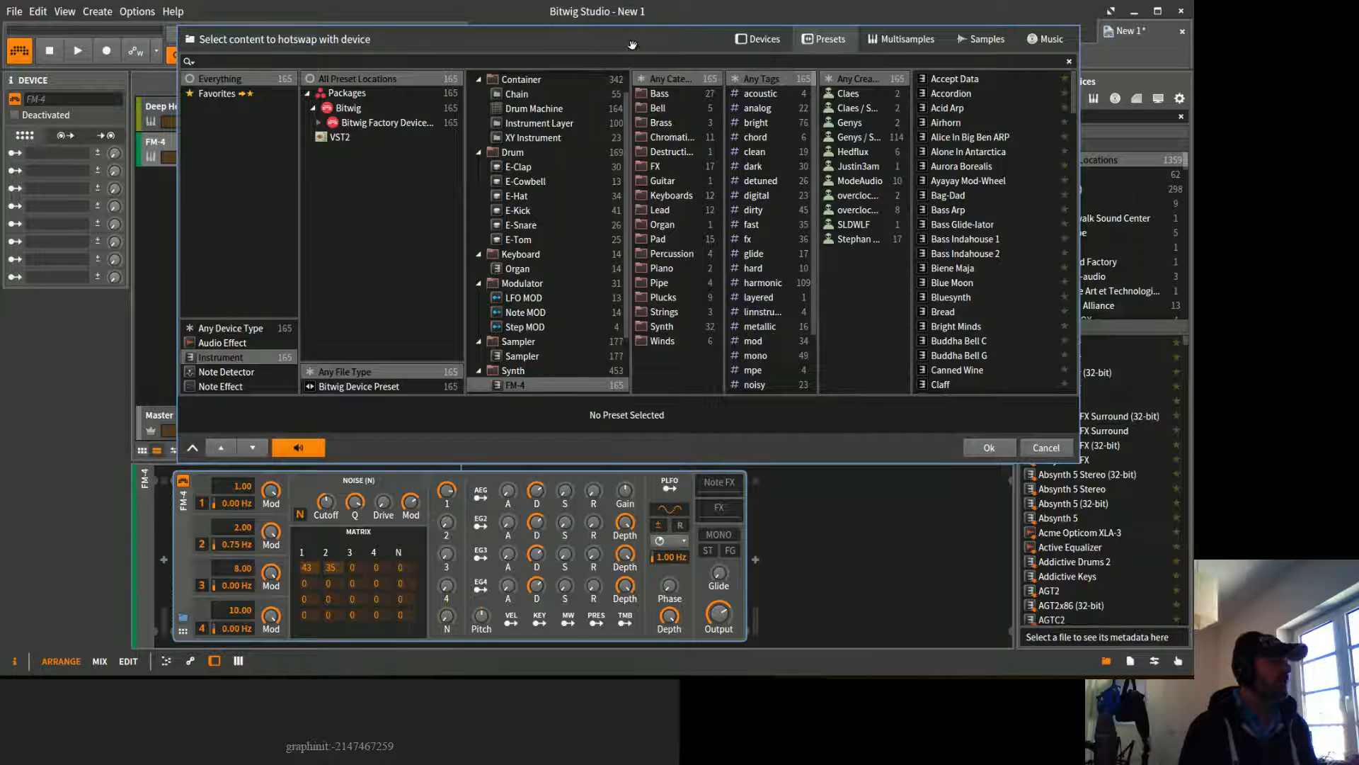
drag(566, 50, 614, 72)
click(517, 89)
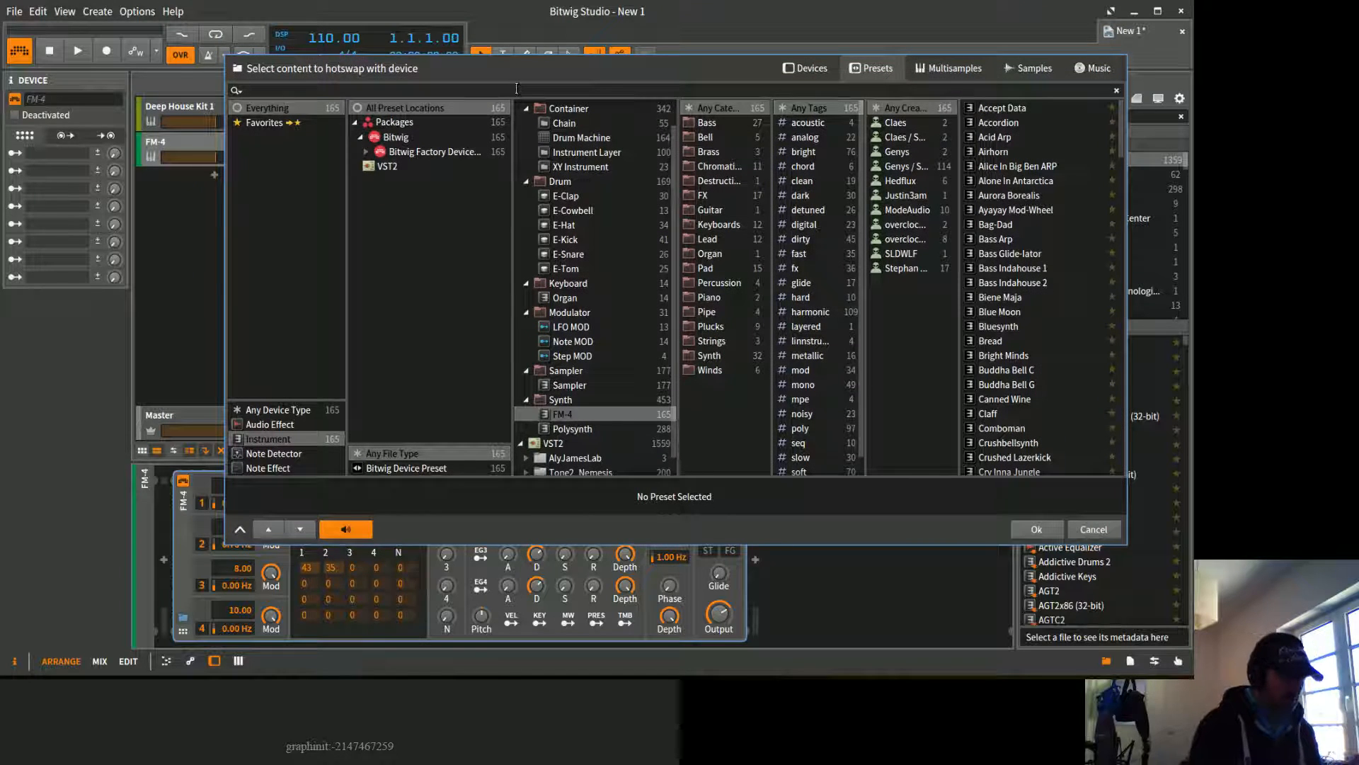
text(bo)
key(BackSpace)
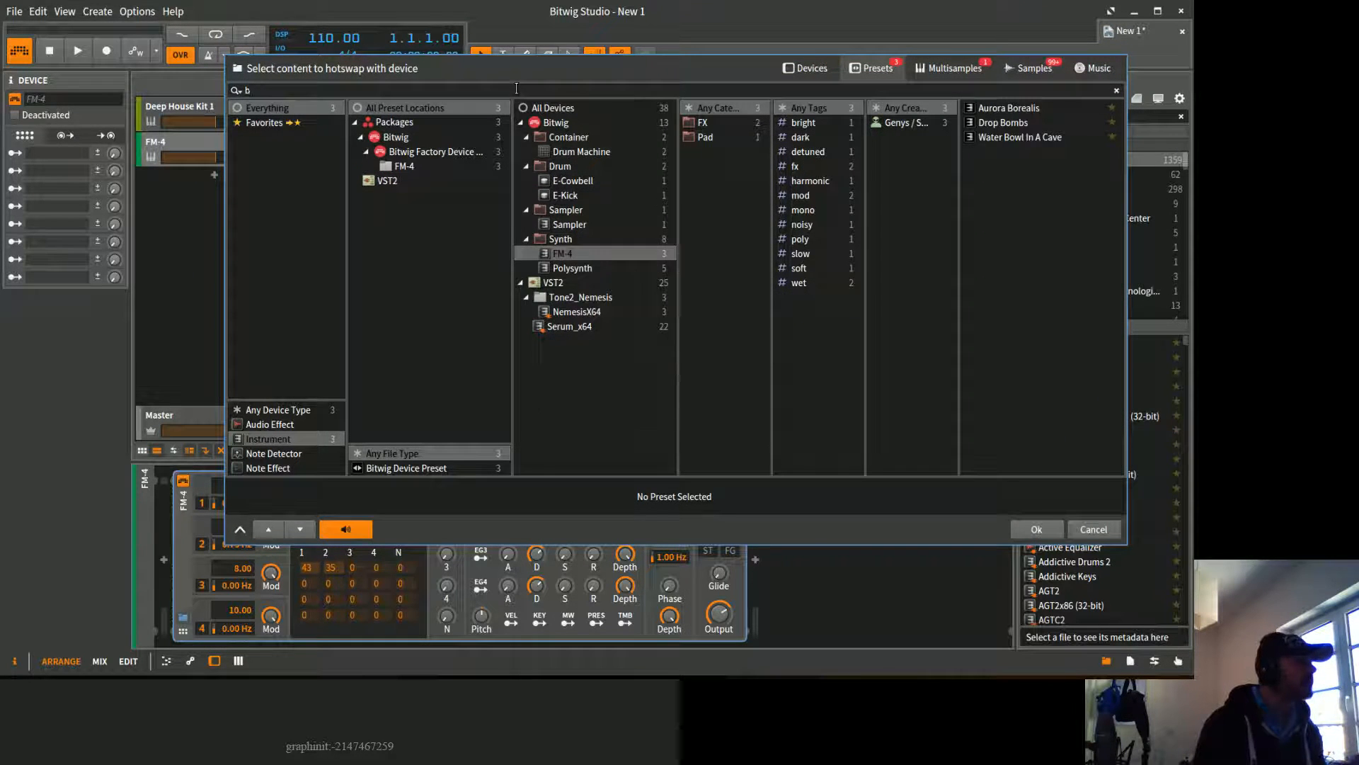
text(ass)
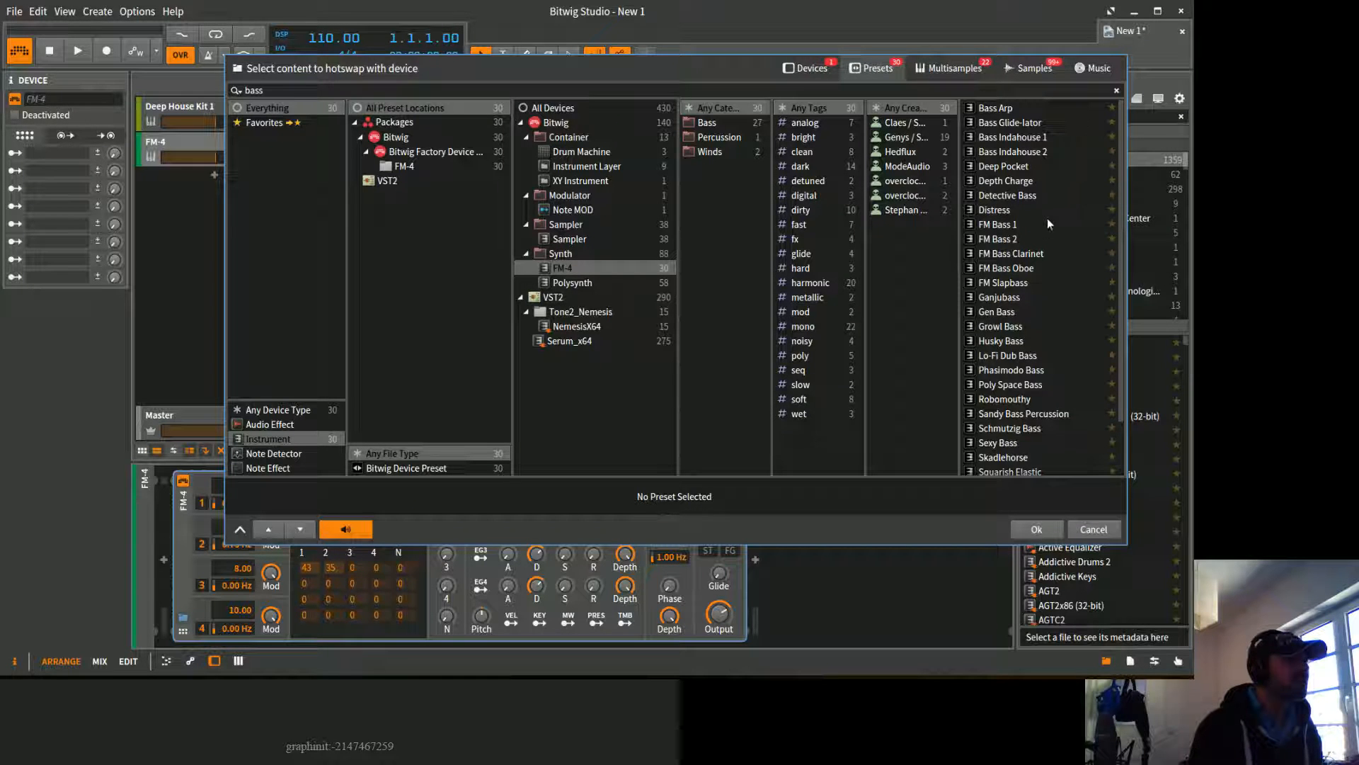
Step: Audition several bass presets such as Depth Charge, Poly Space Bass and Gen Bass, and load Ganjubass into the FM-4
click(1011, 181)
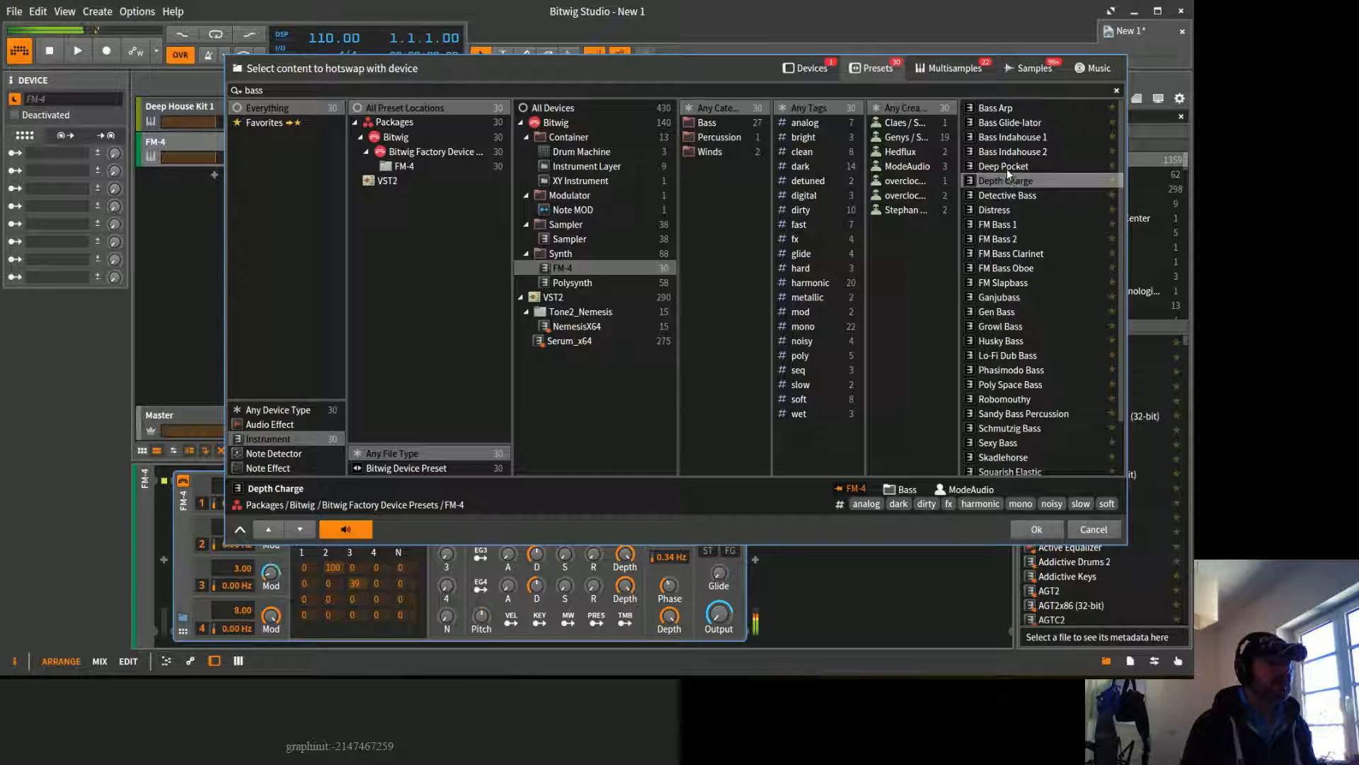
click(1004, 197)
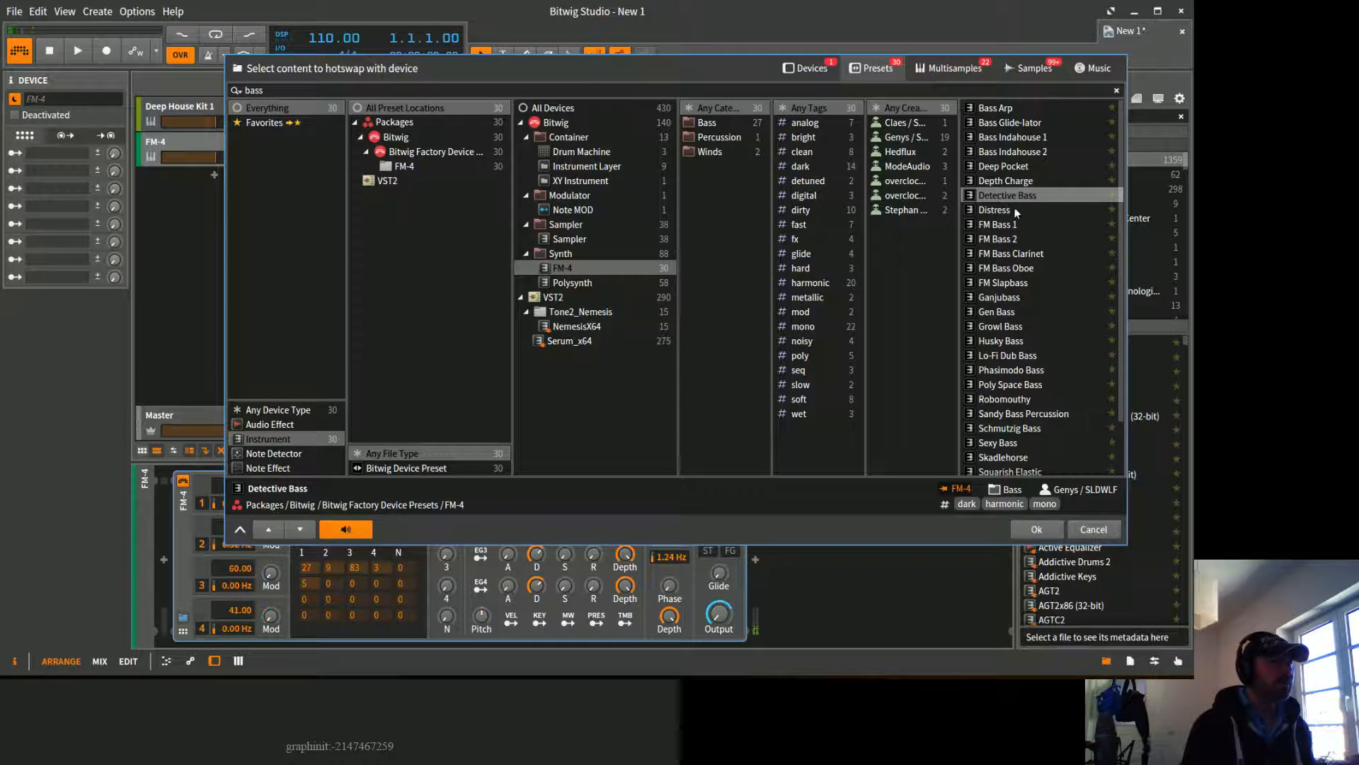
click(1009, 209)
click(1017, 225)
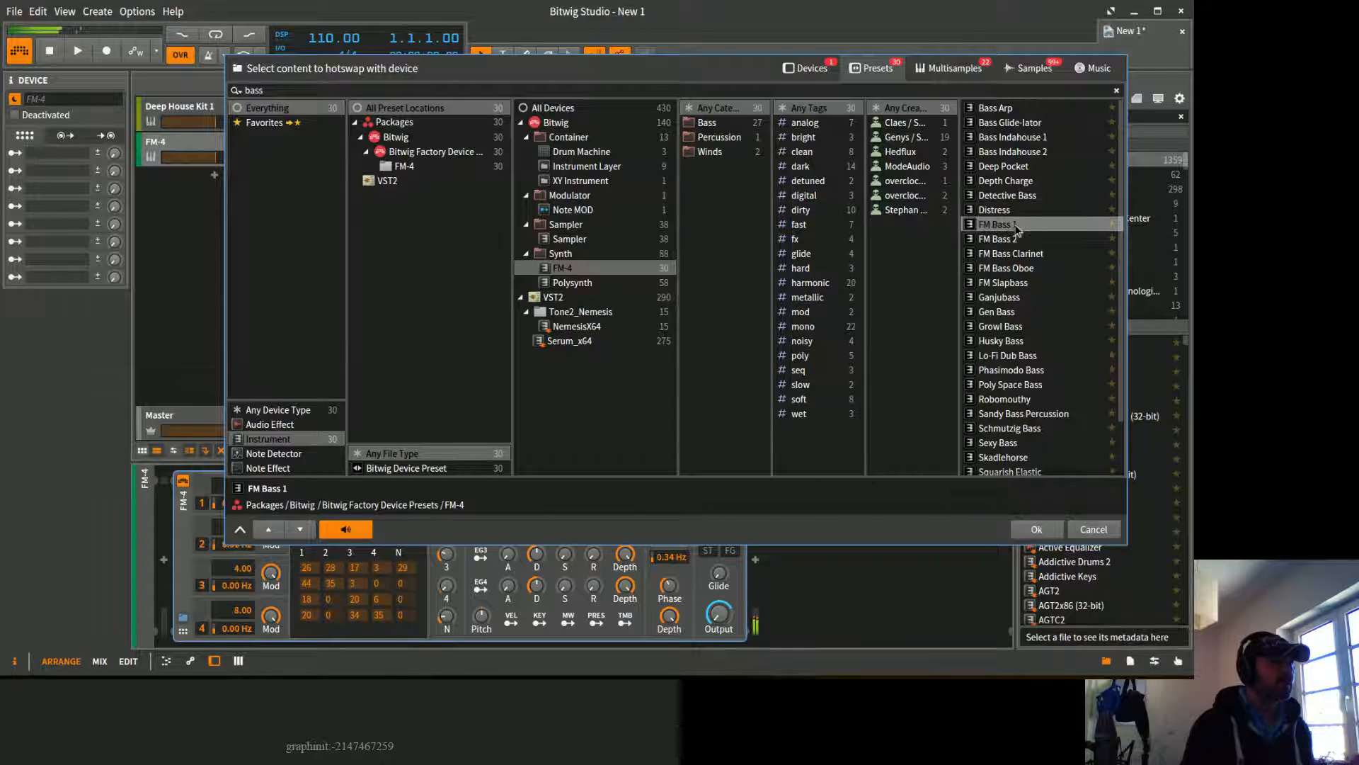
click(1017, 388)
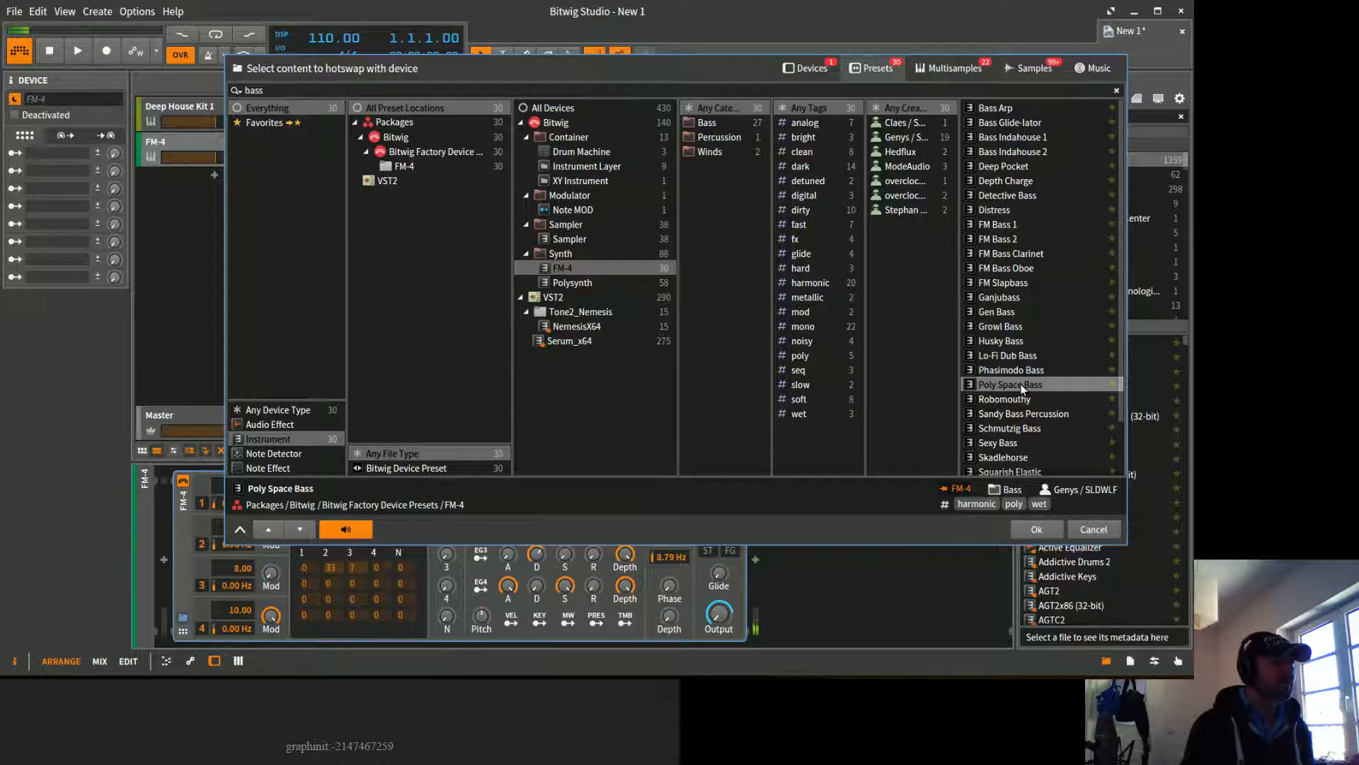
click(1012, 310)
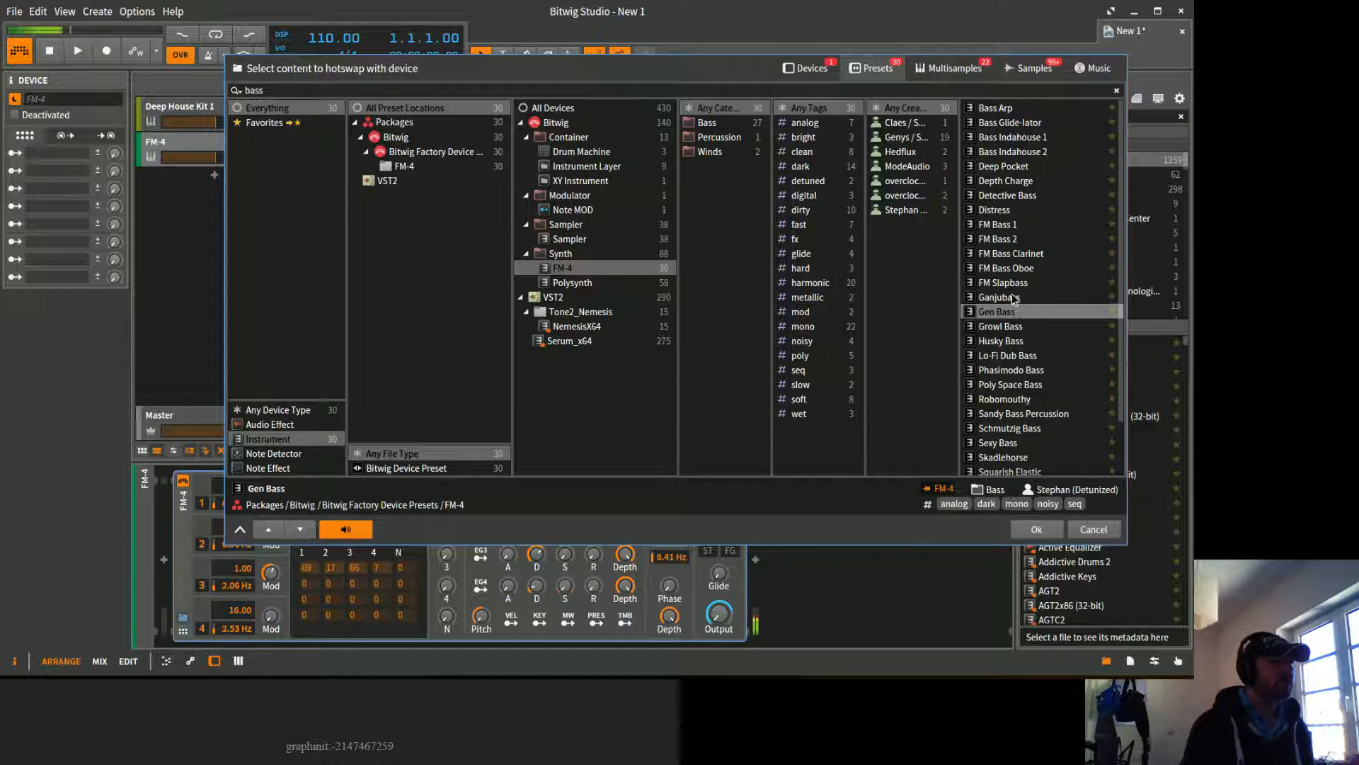
click(1012, 293)
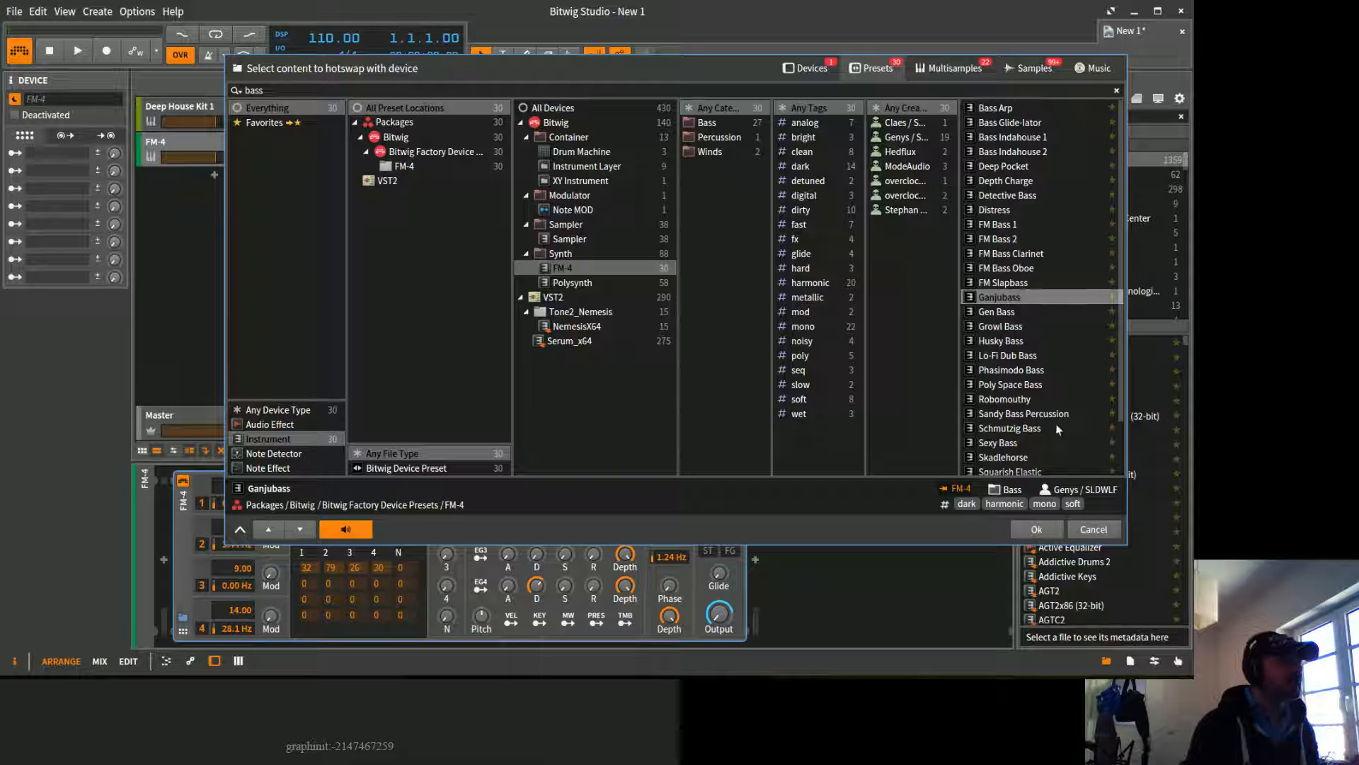
click(1039, 529)
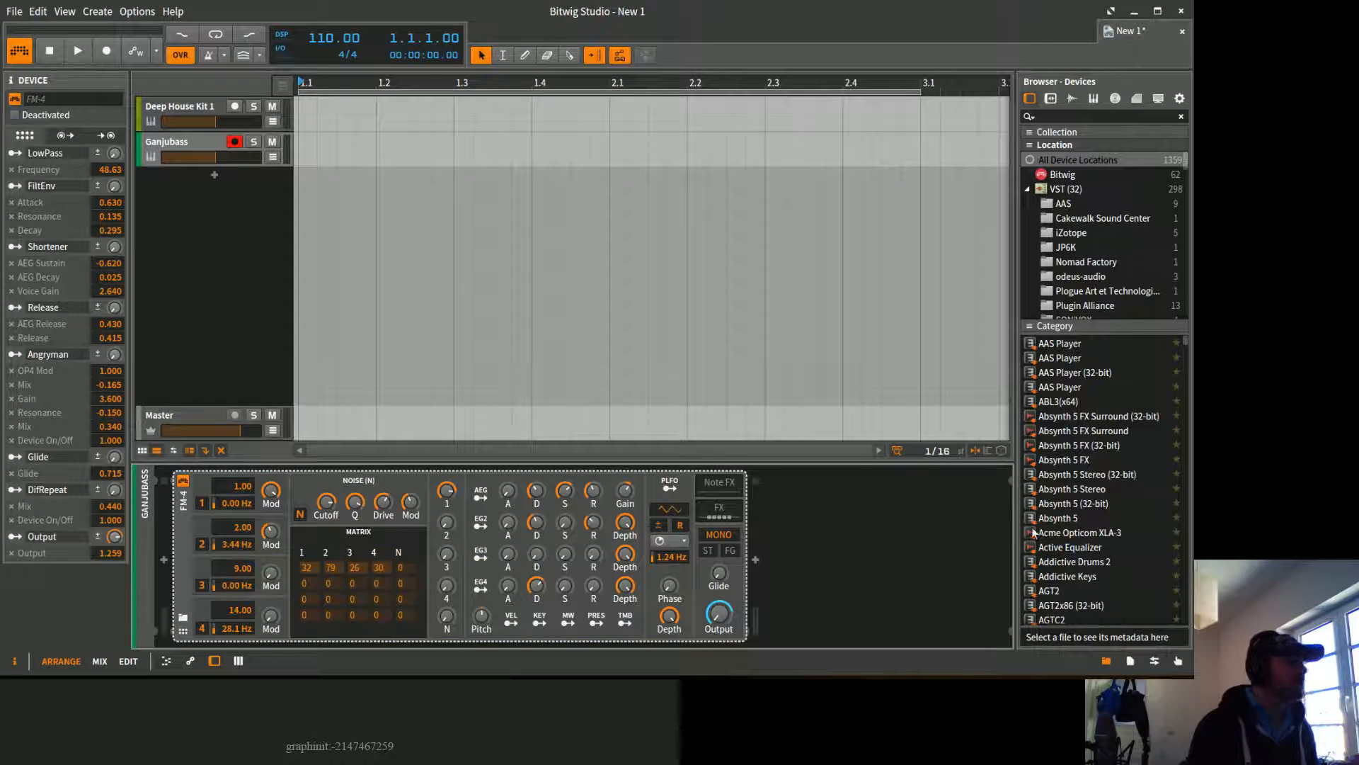
Step: Create a third instrument track below Ganjubass and insert Bitwig's FM-4 synth on it
click(189, 145)
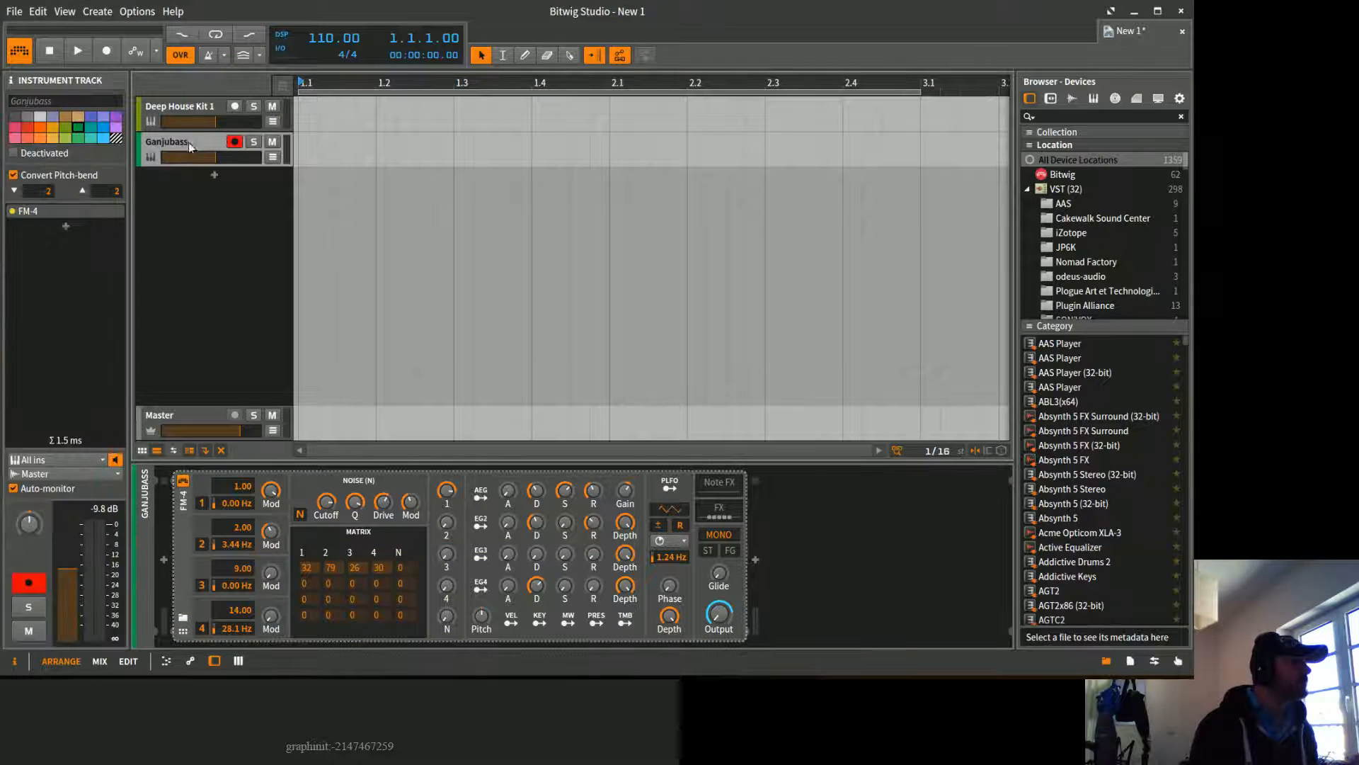
right_click(257, 181)
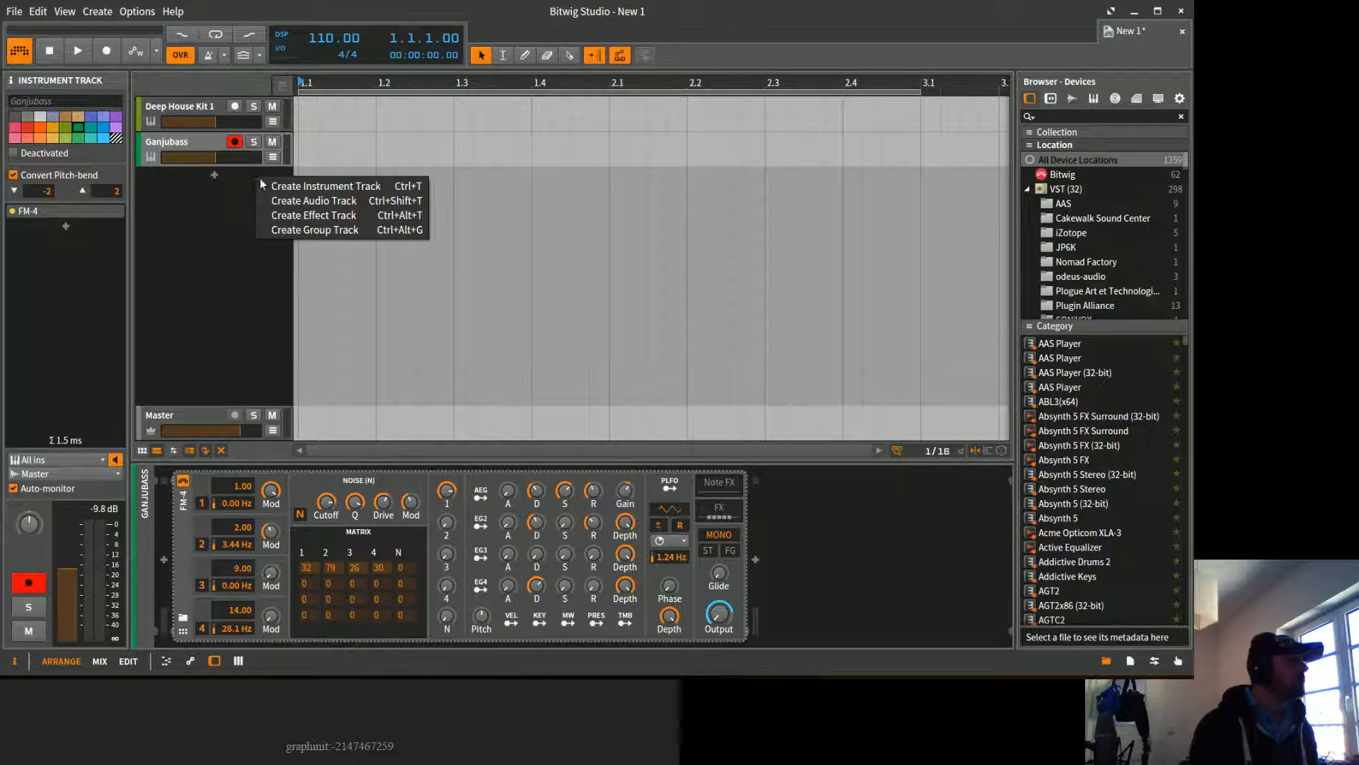
click(292, 185)
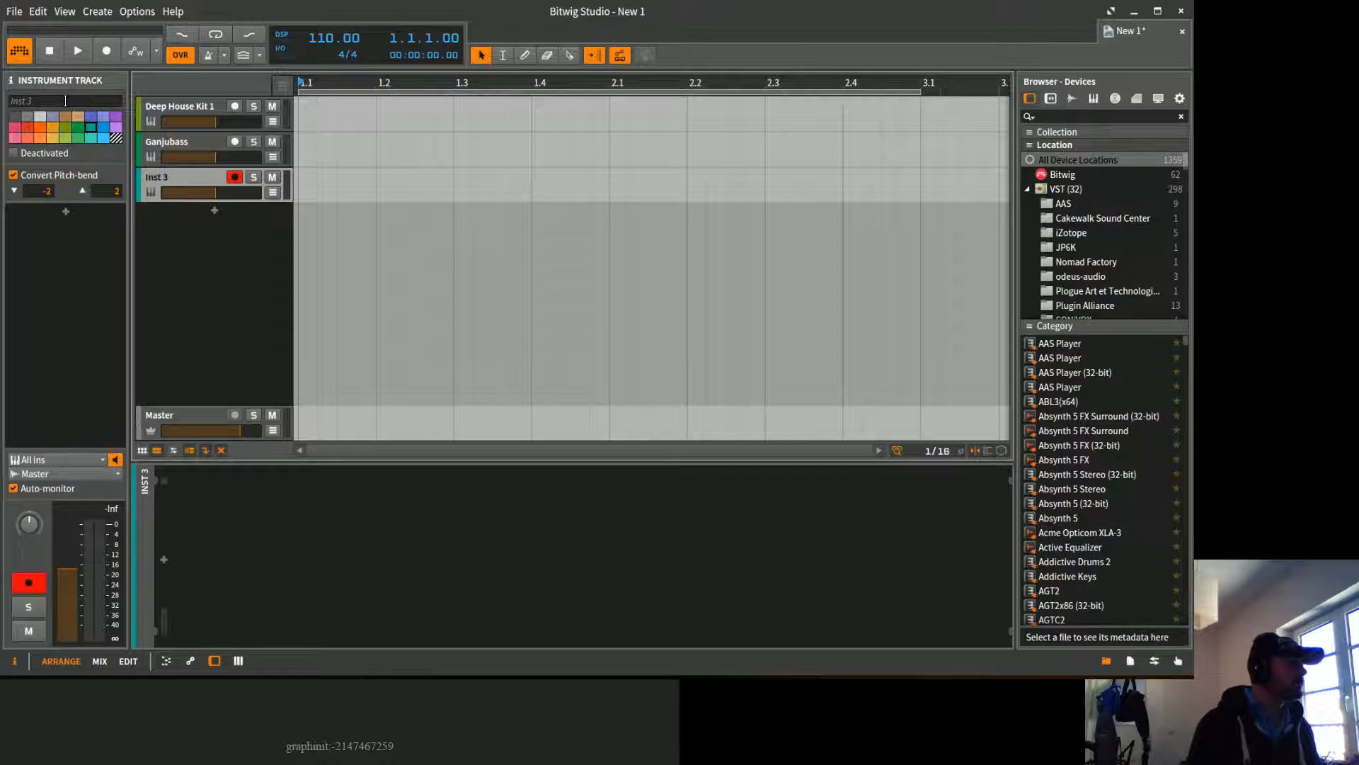
click(70, 214)
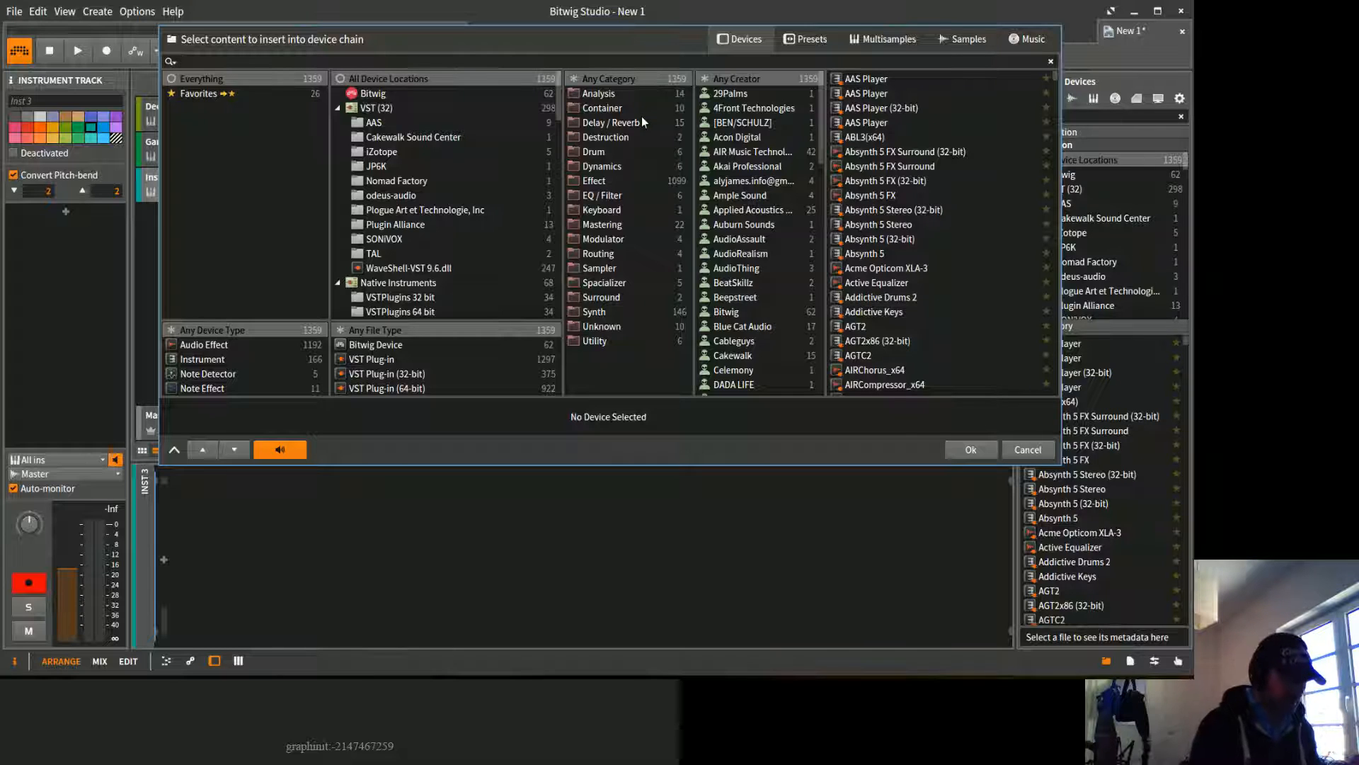
text(fm-4)
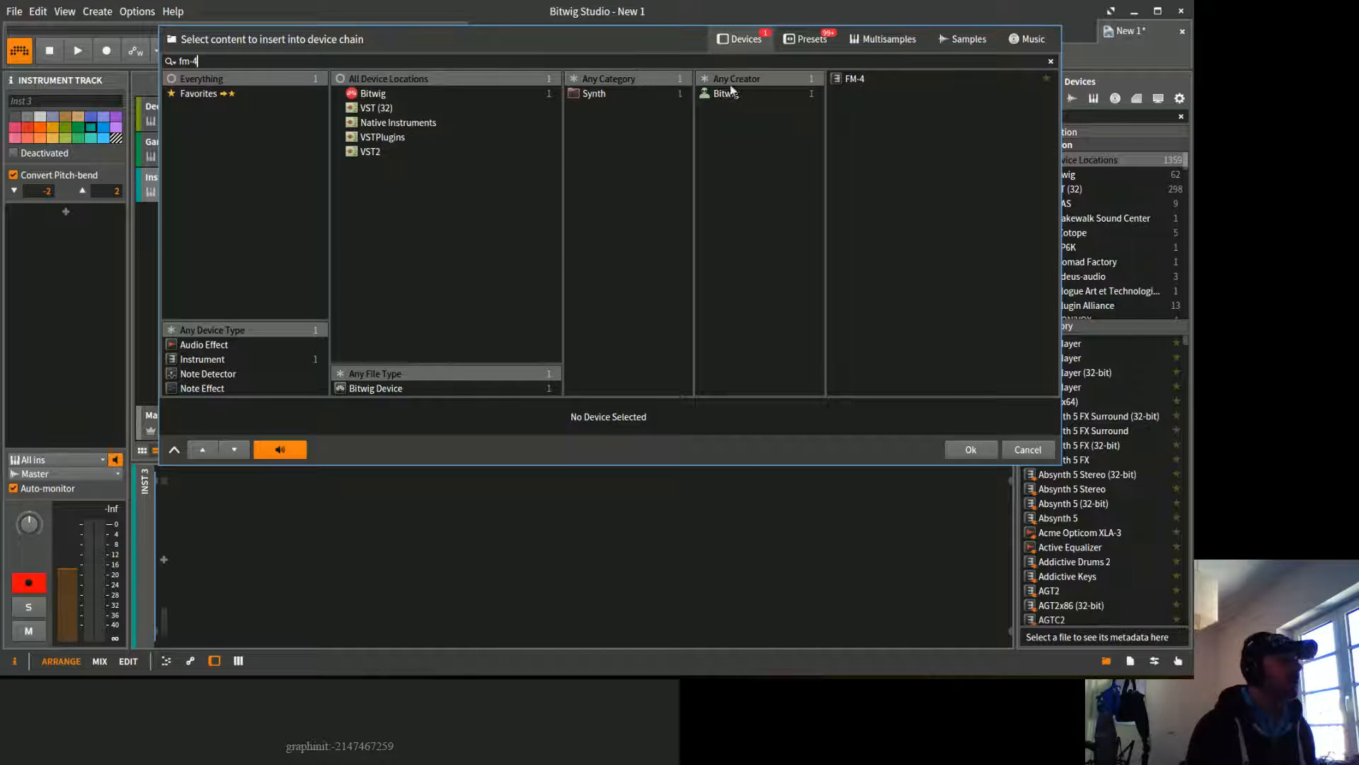
click(870, 77)
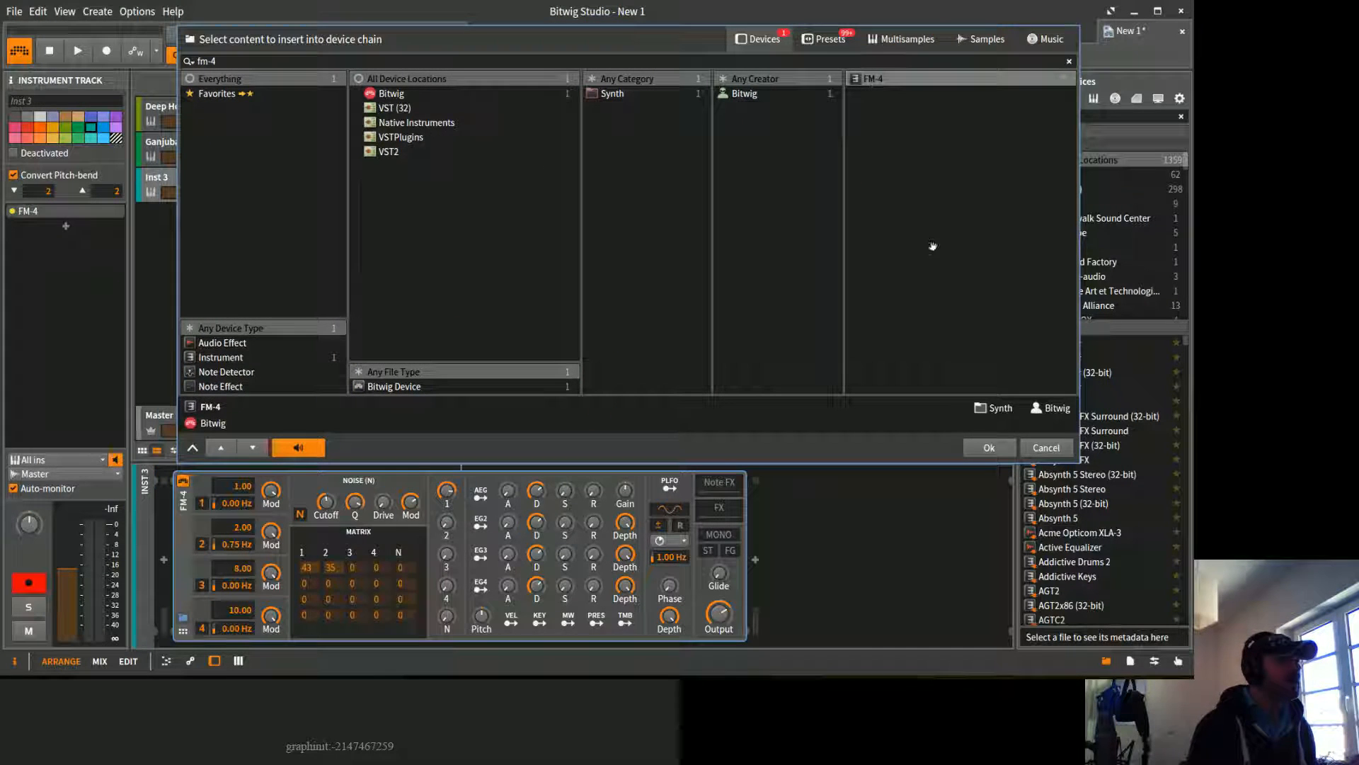
click(993, 446)
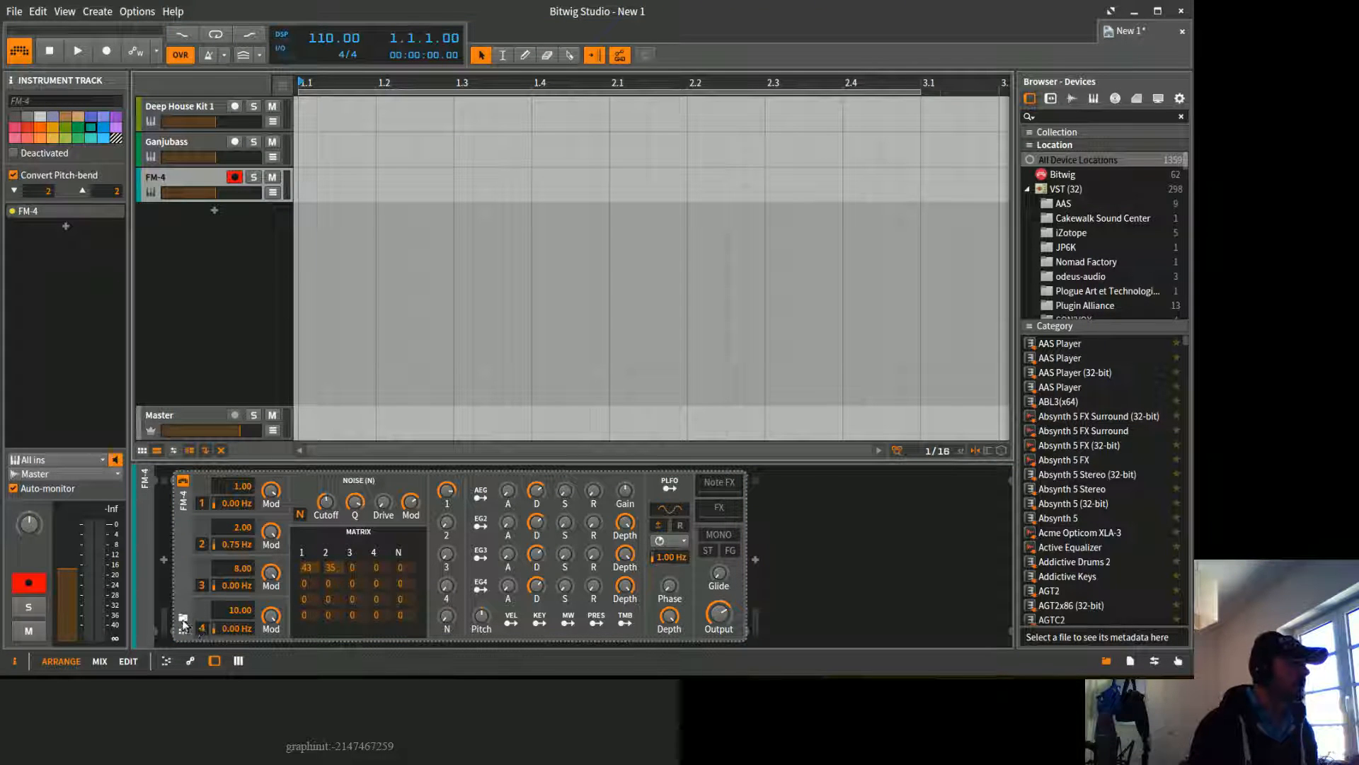
Step: Search the new FM-4's presets for "lead", audition Driven Leader, Guitar Solo 1 and FM Lead 2, and load FM Lead 1
click(182, 618)
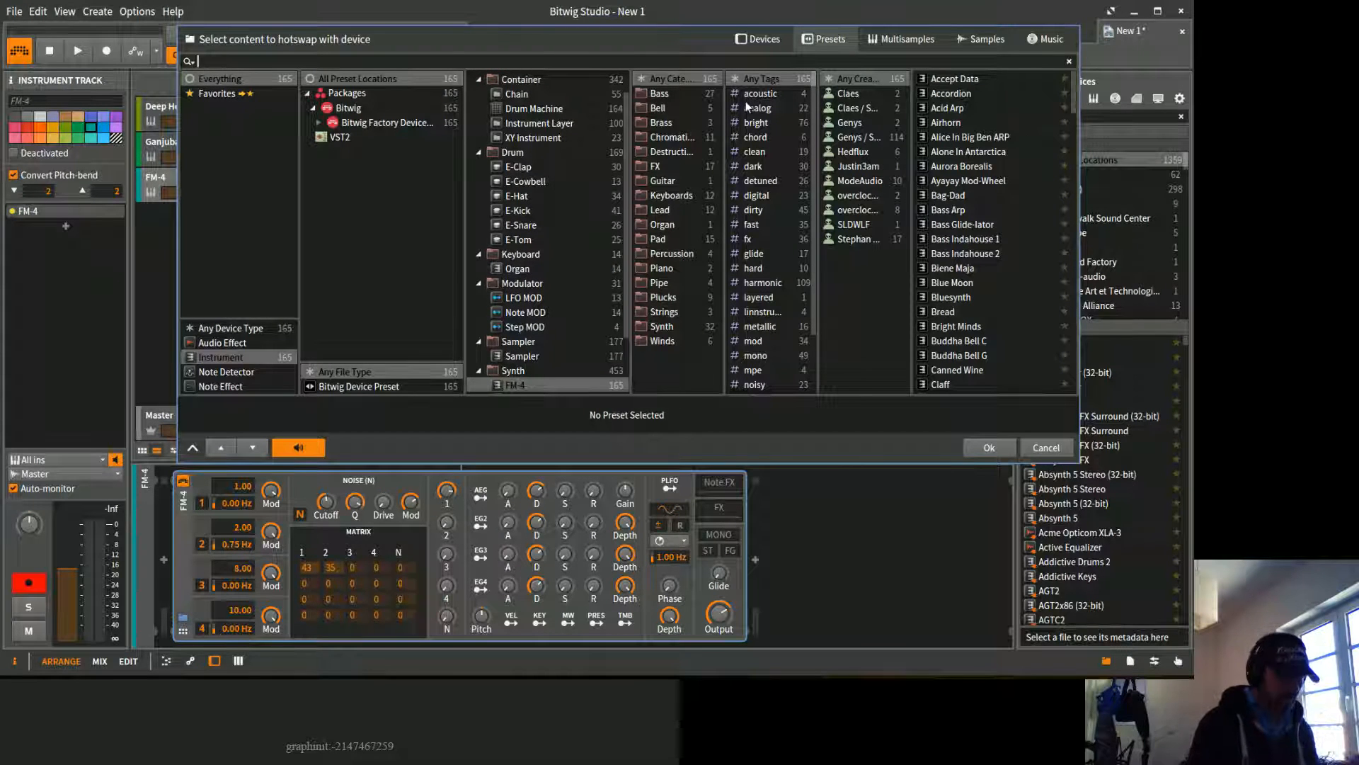
text(lead)
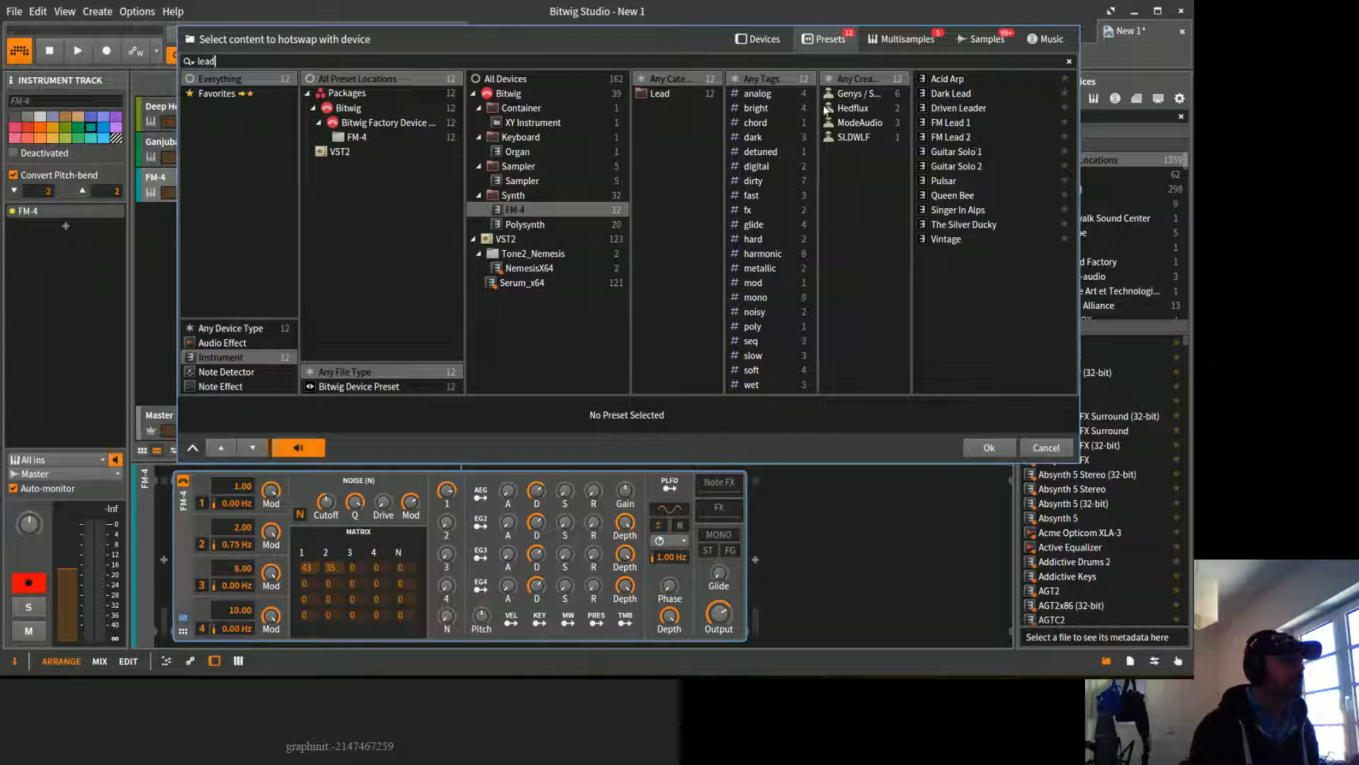
click(963, 109)
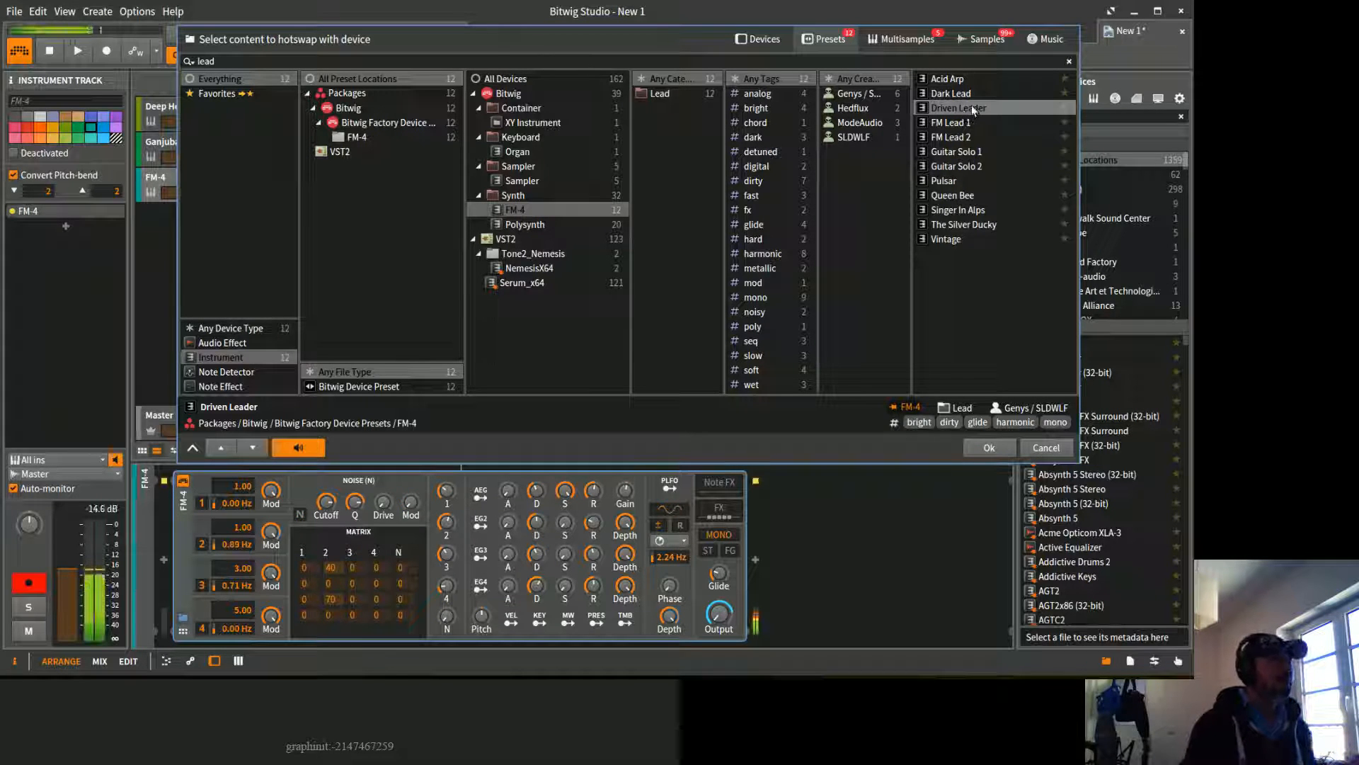
click(979, 152)
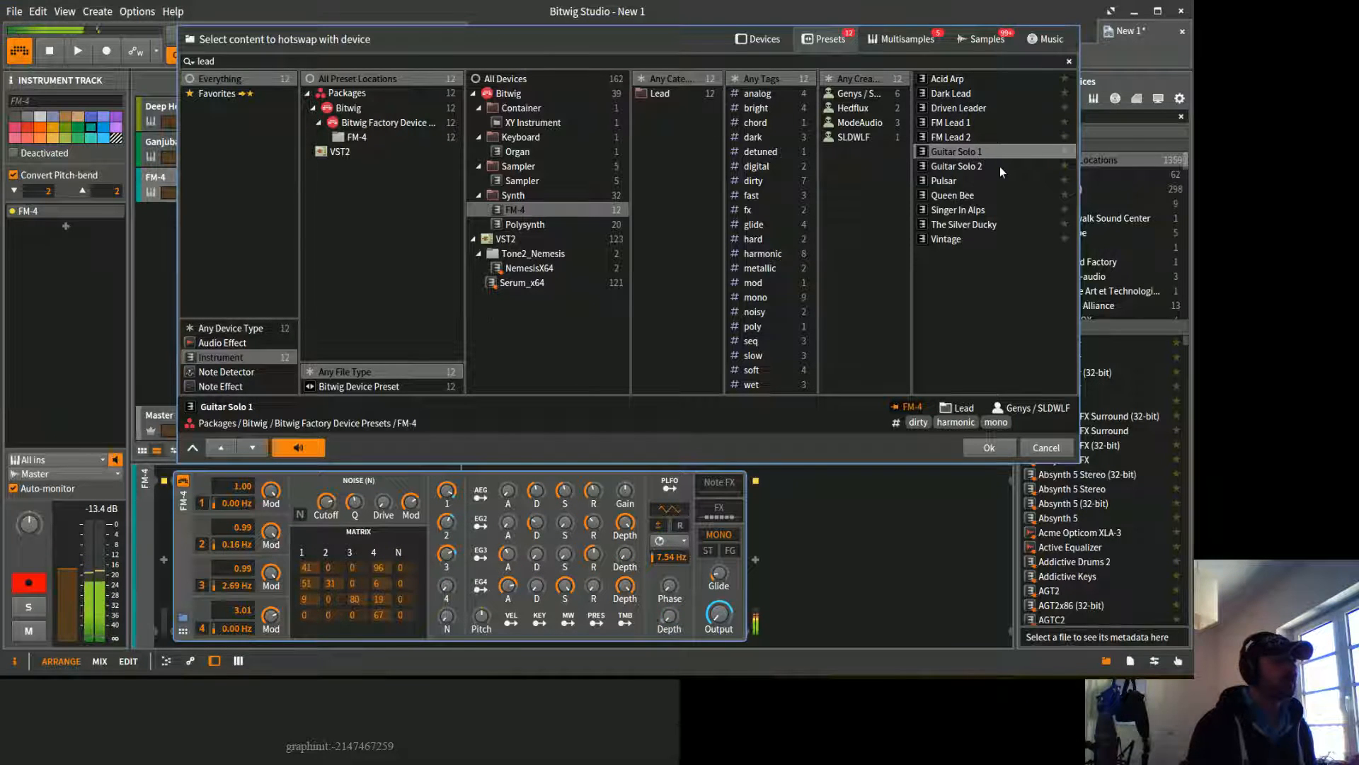
click(962, 135)
click(967, 126)
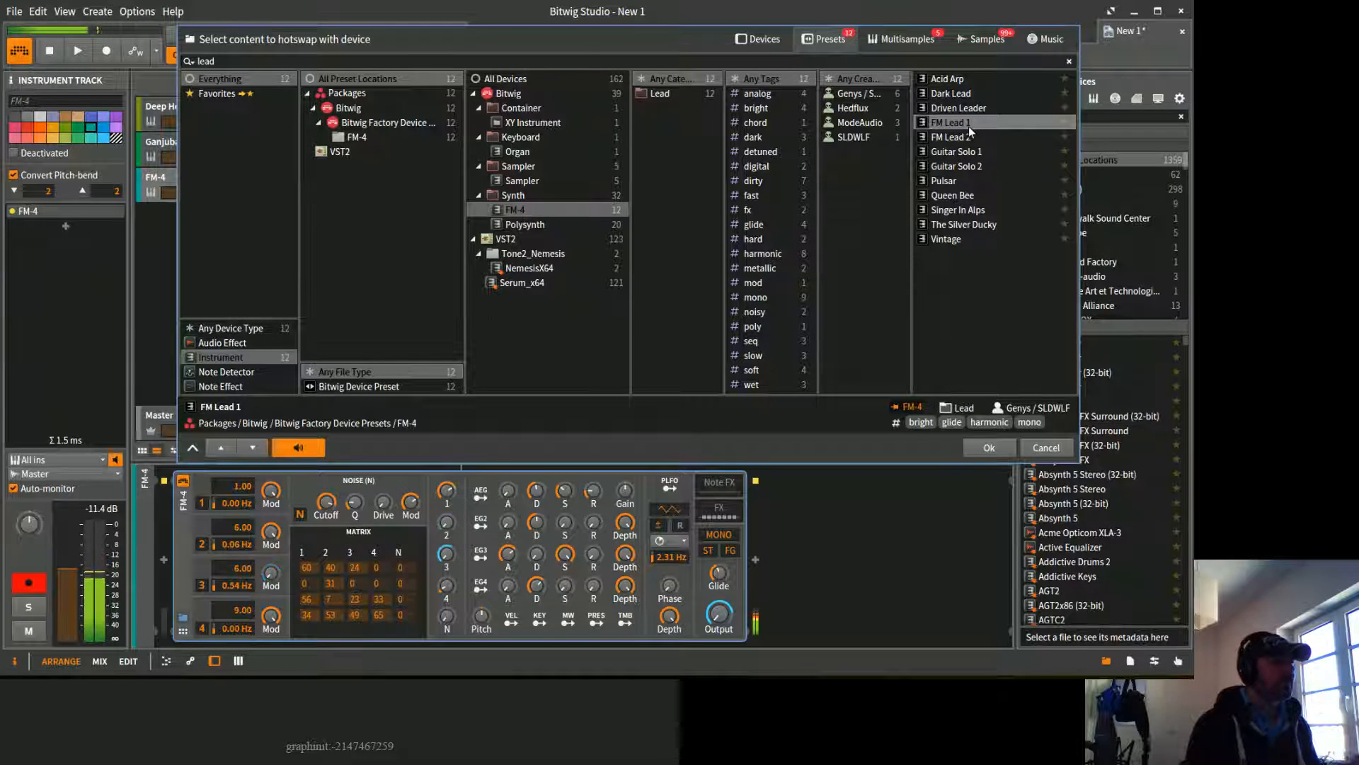
click(989, 449)
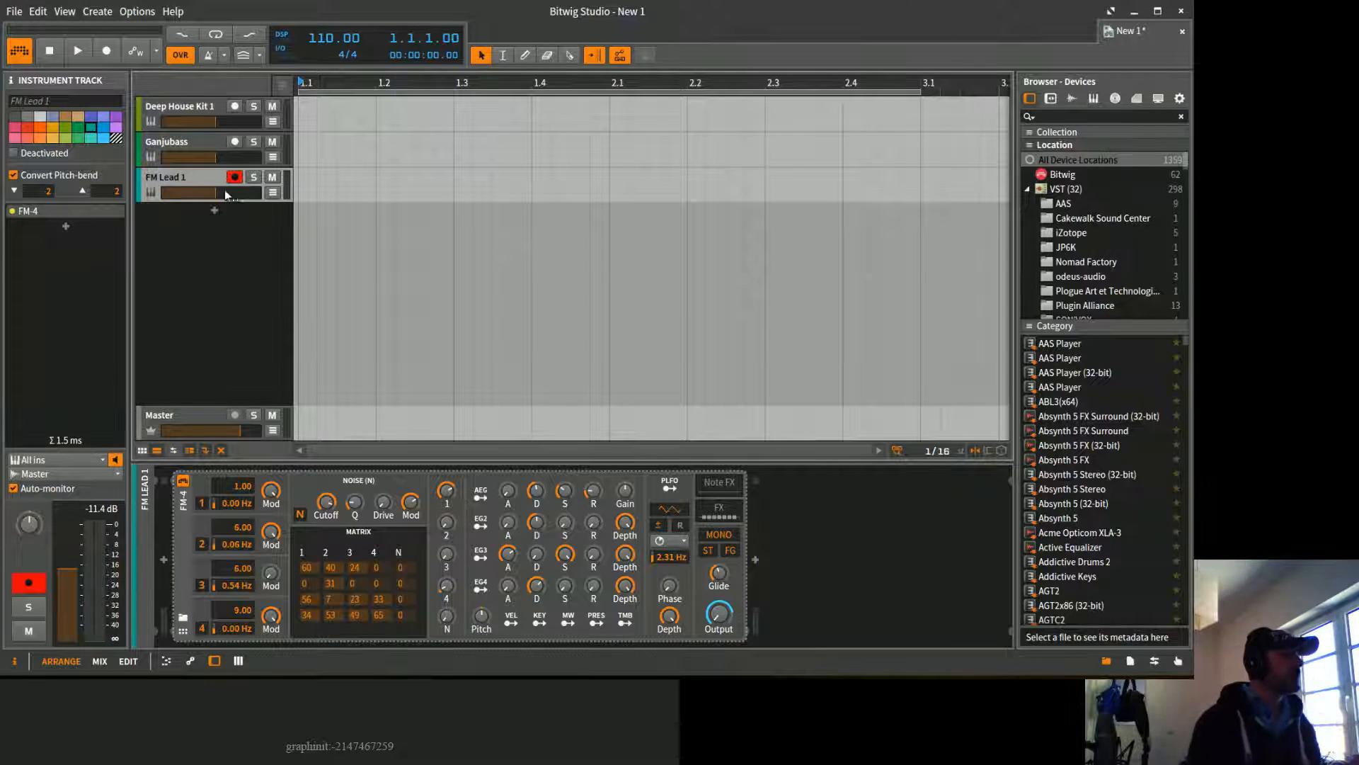
Step: Audition the three tracks in turn: the kick of Deep House Kit 1, Ganjubass and FM Lead 1
click(194, 112)
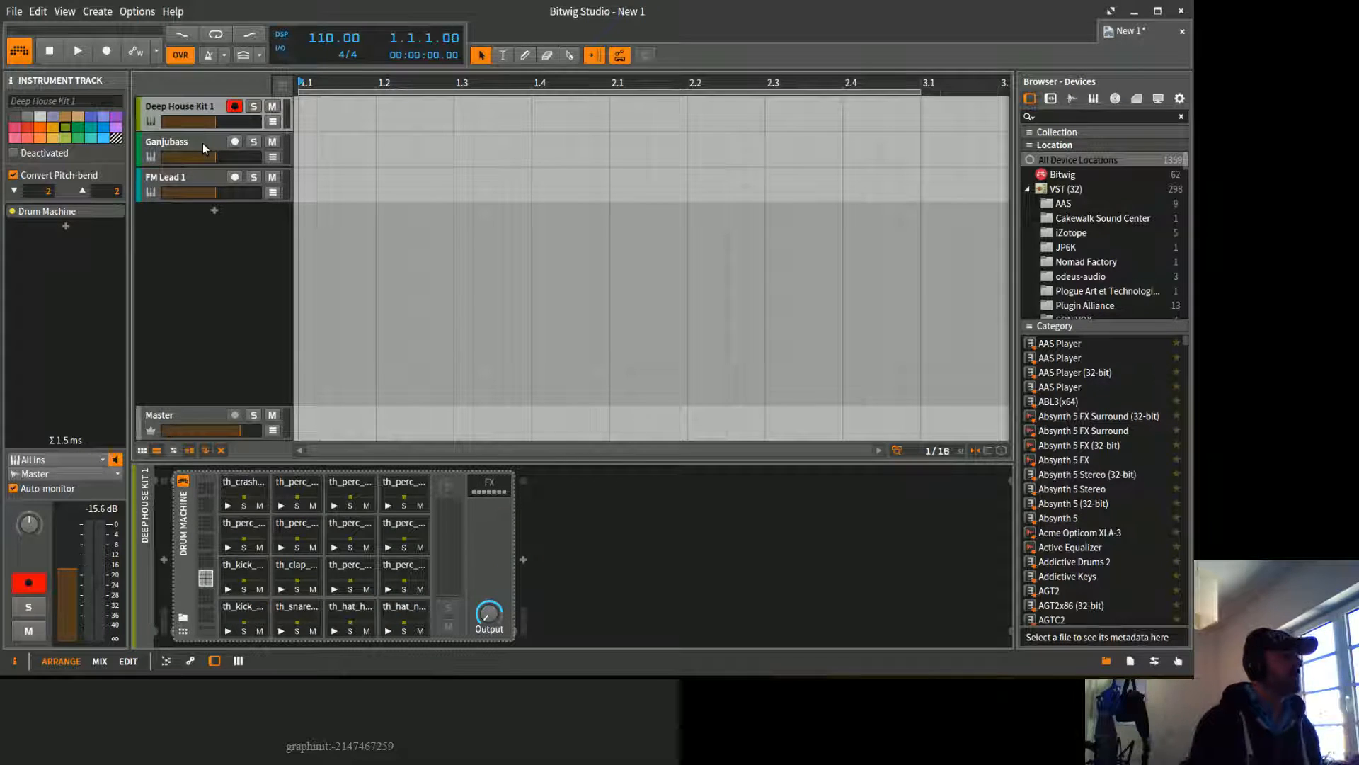
click(228, 629)
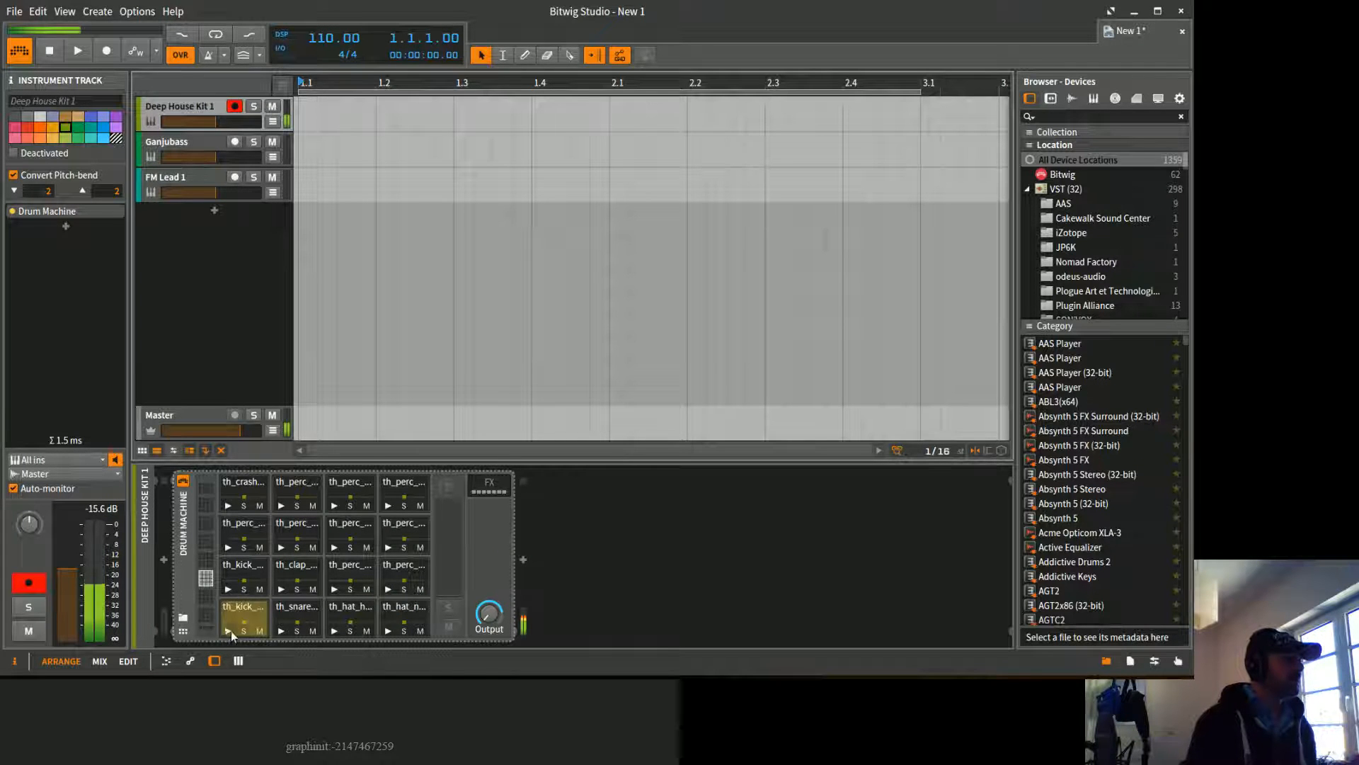
click(204, 142)
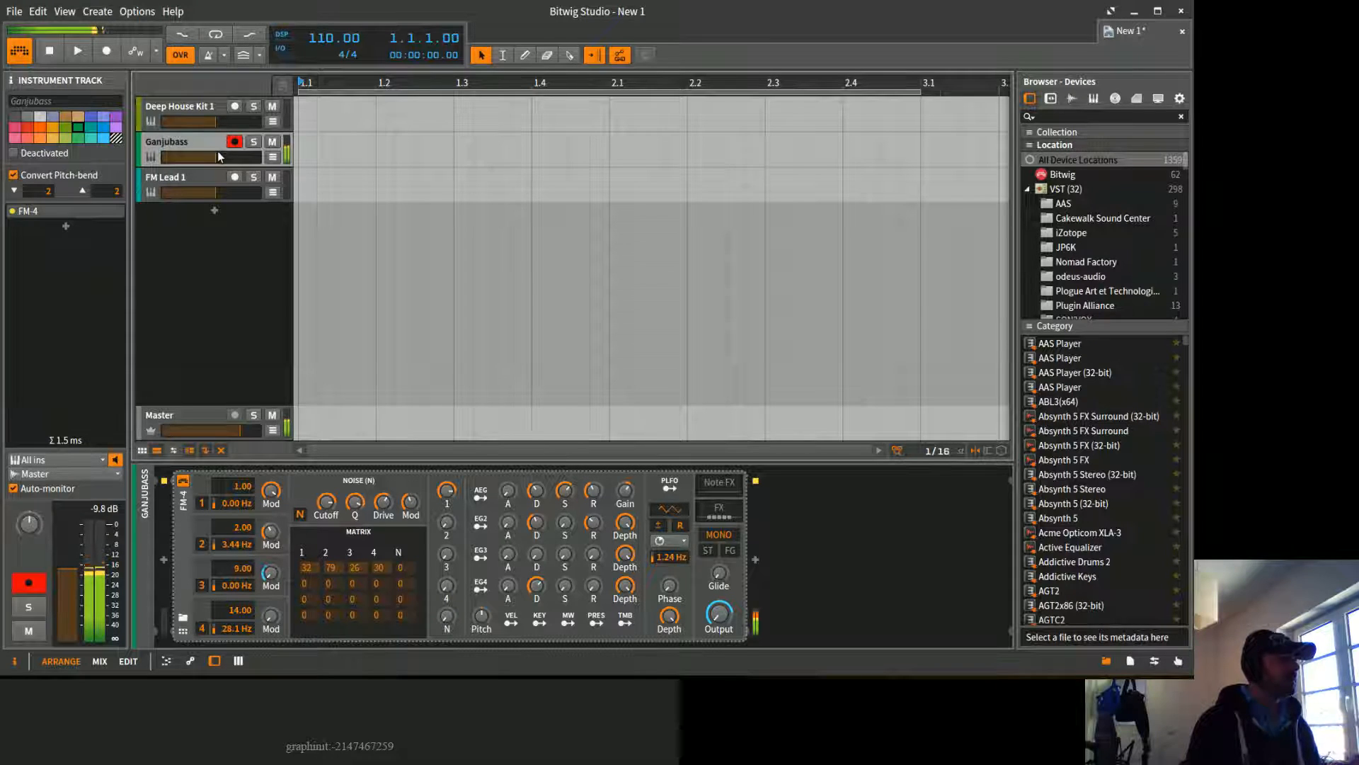
click(198, 177)
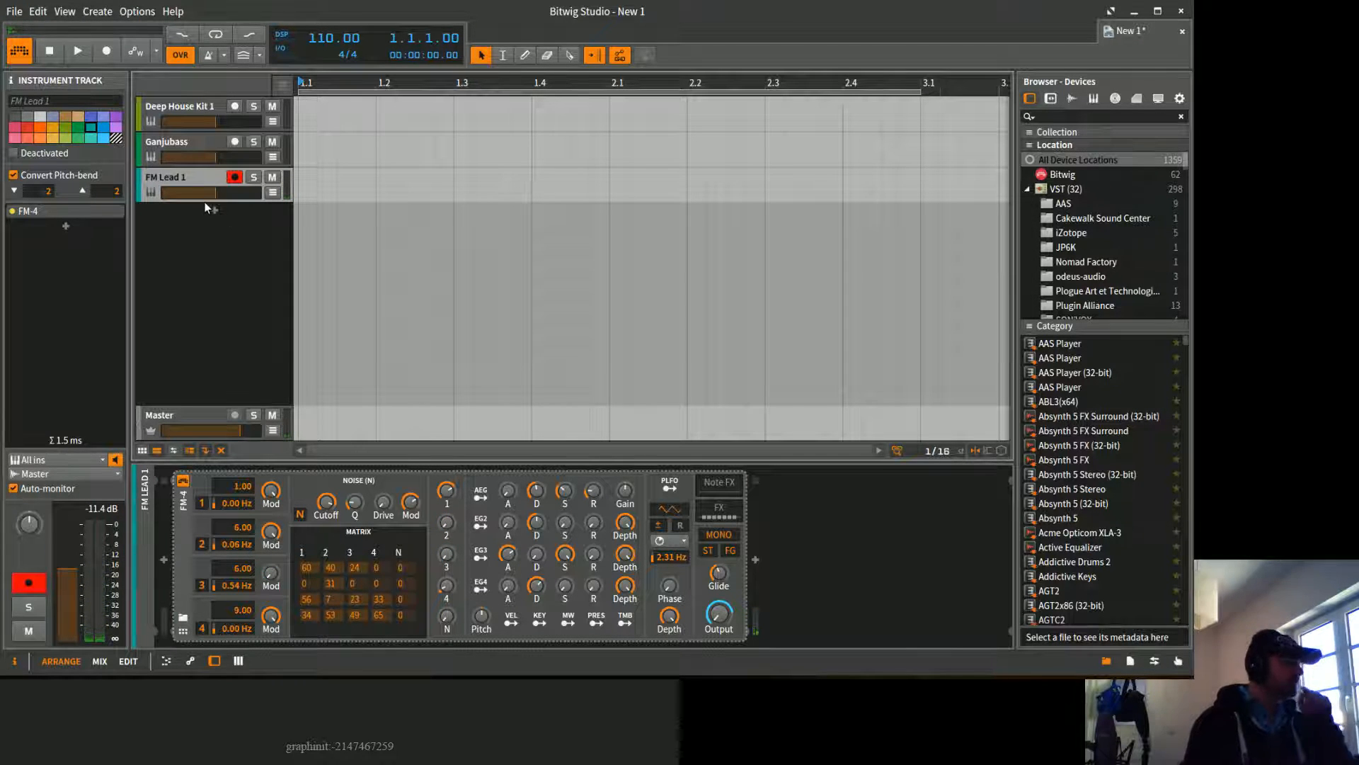
Step: Create a fourth instrument track below FM Lead 1 and name it Pad
click(235, 207)
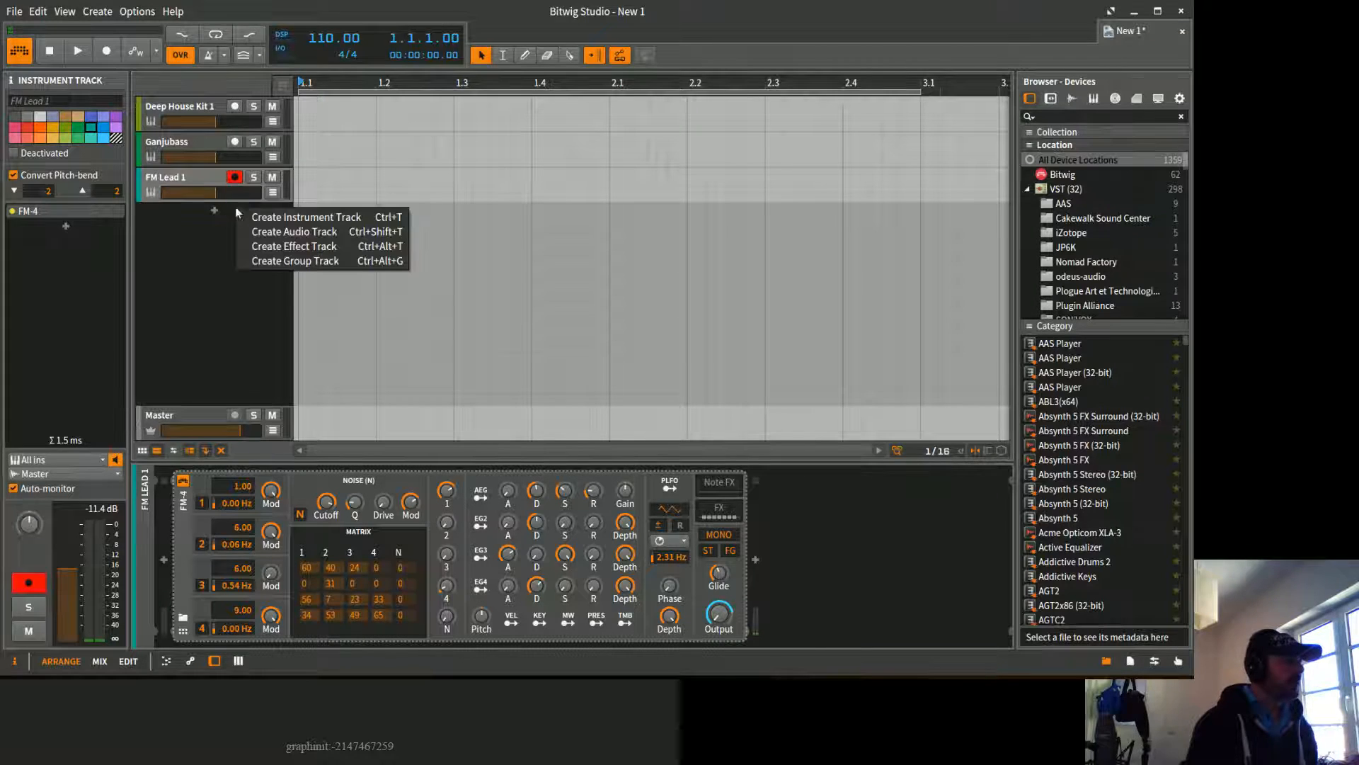
click(282, 218)
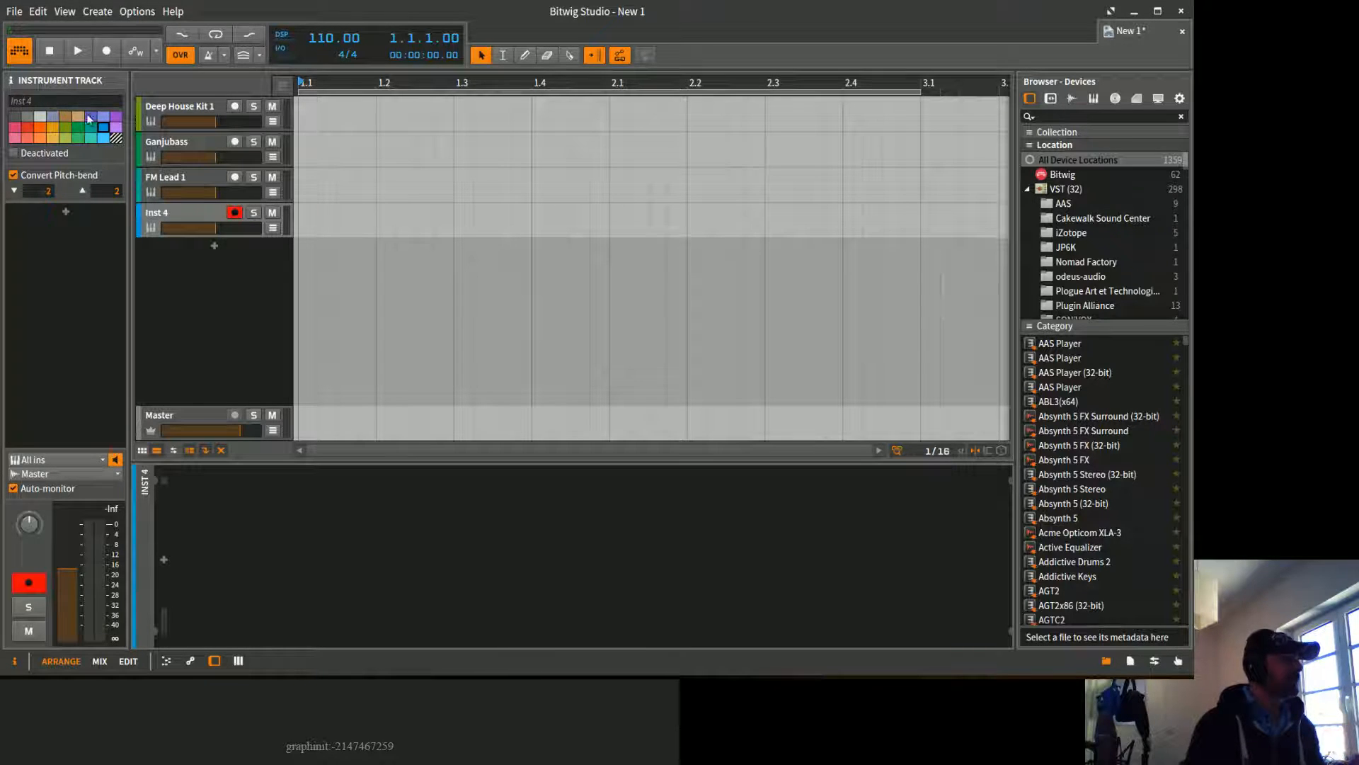
text(pol)
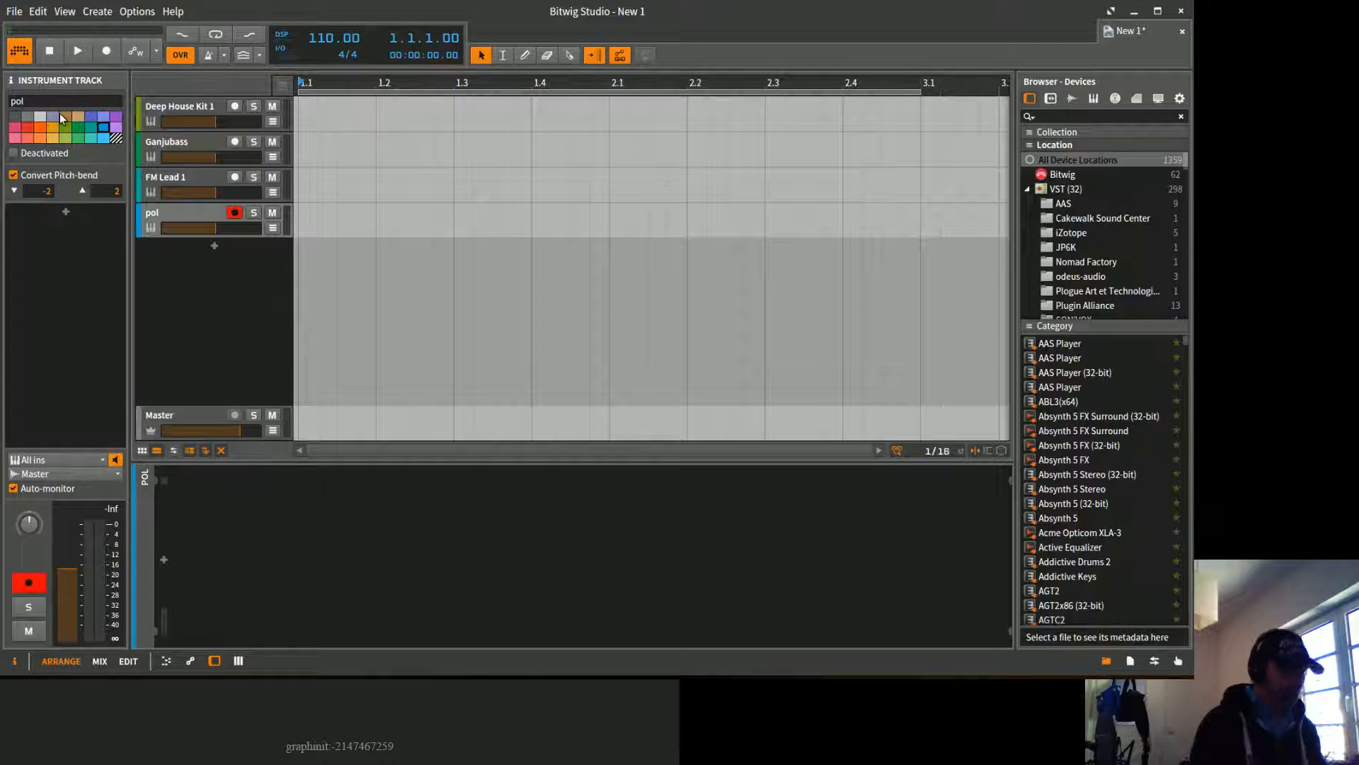
key(BackSpace)
key(BackSpace)
key(BackSpace)
text(Pad)
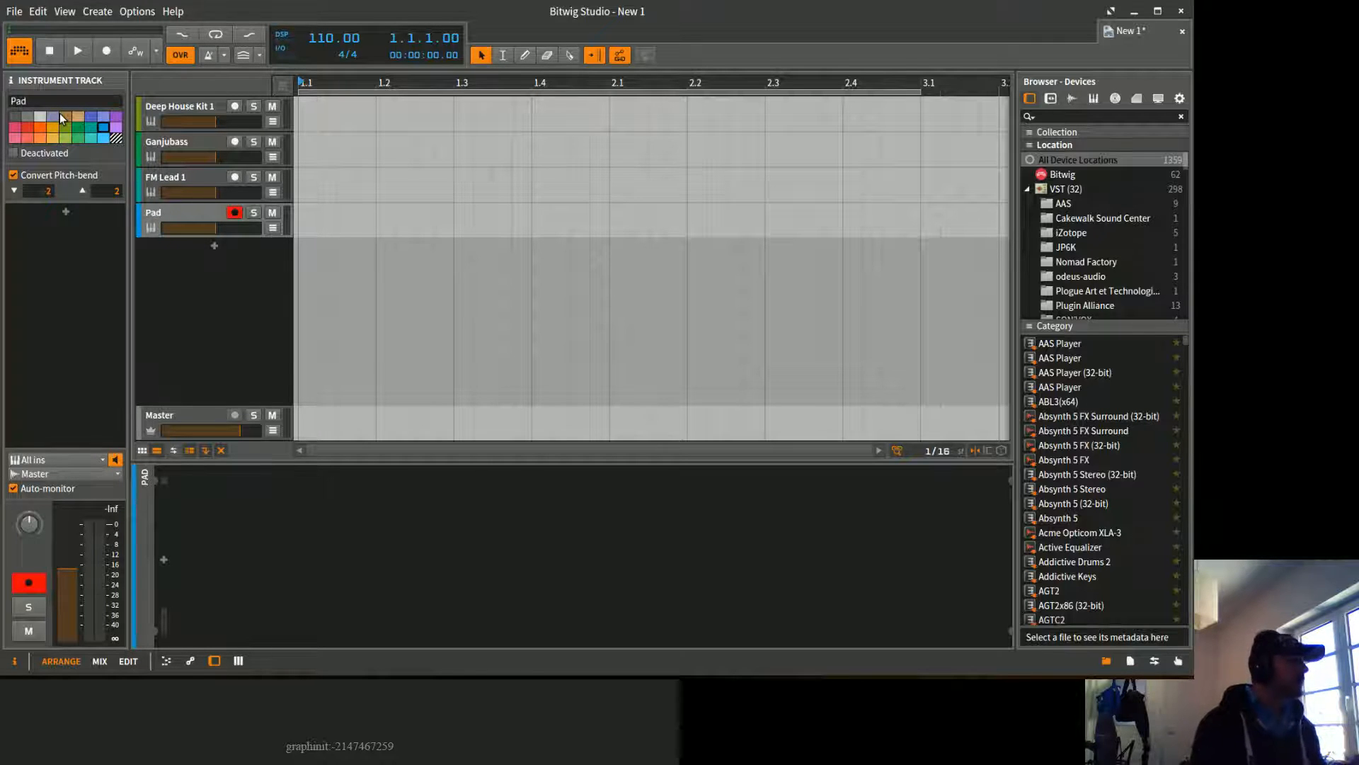
Step: Search the devices for "poly" and insert Polysynth on the Pad track
click(66, 213)
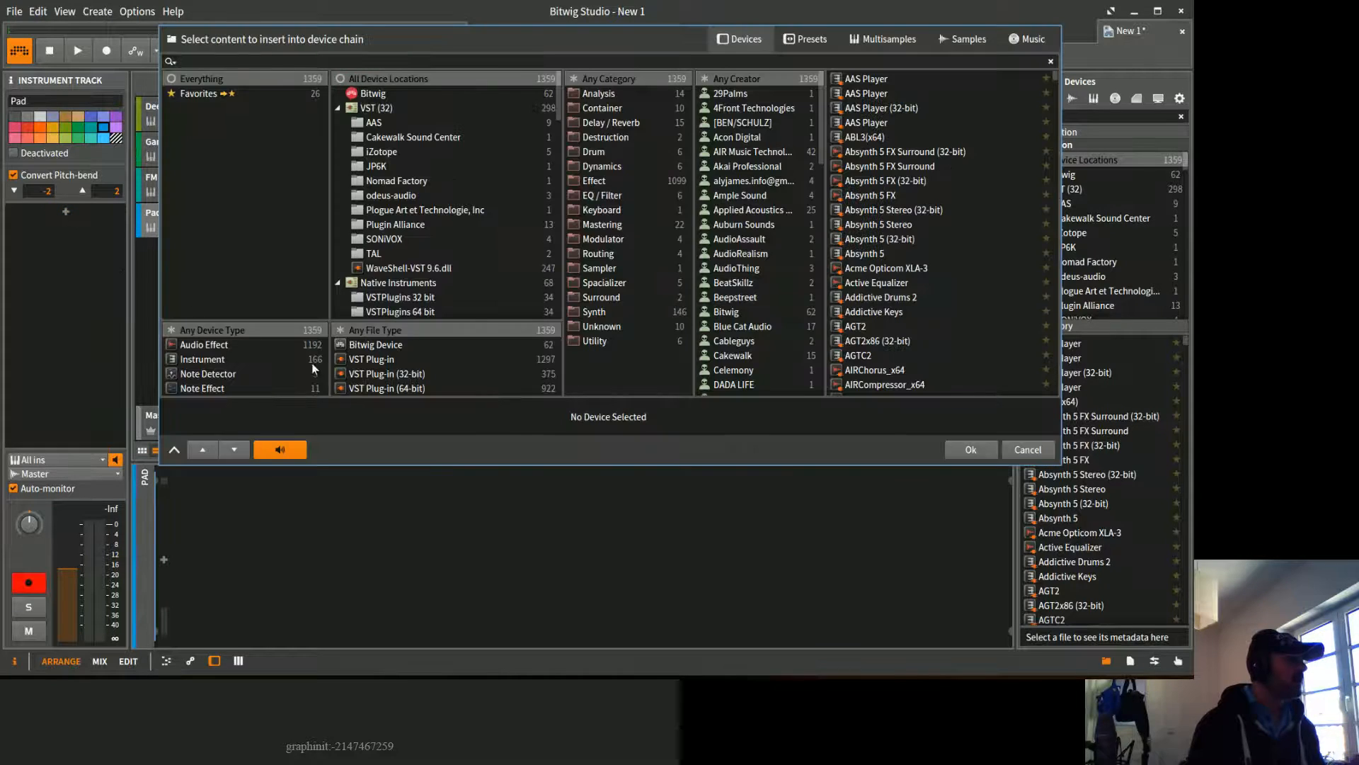
text(poly)
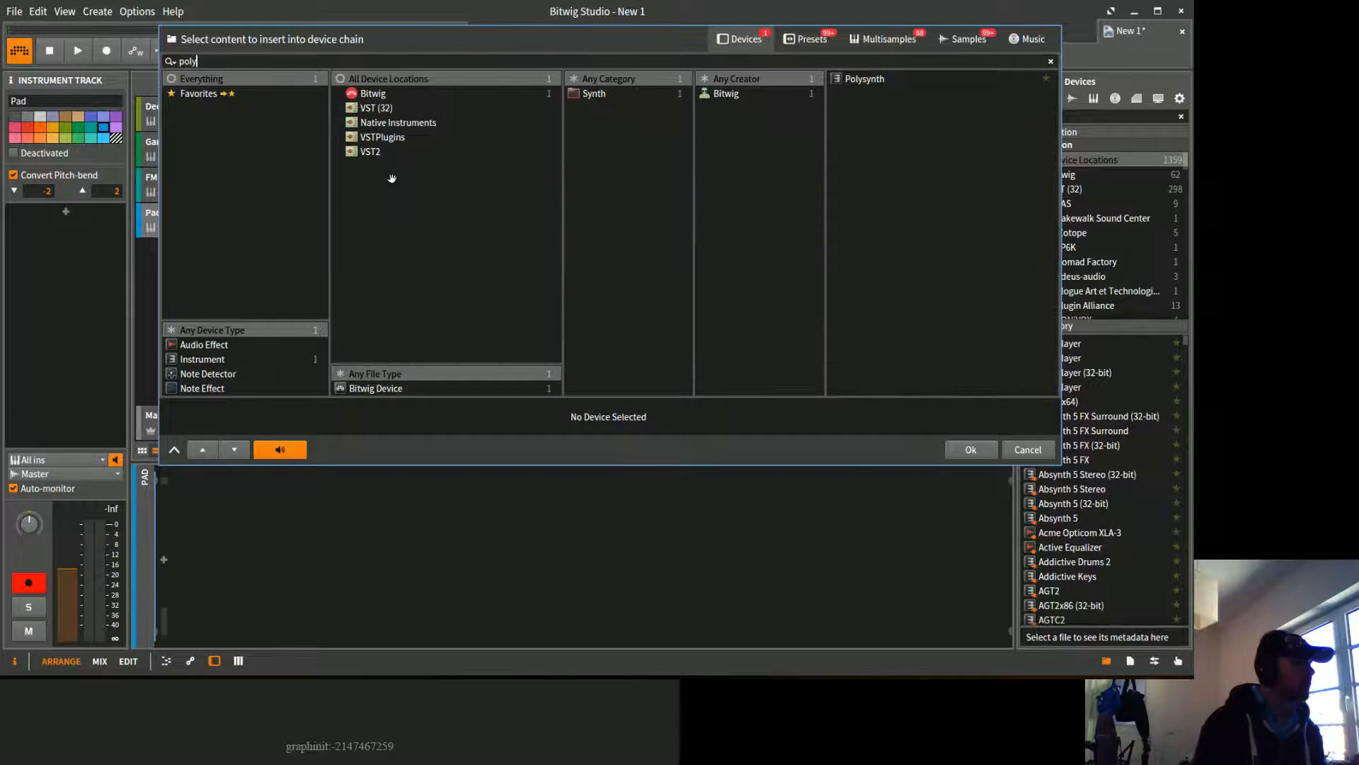
click(864, 82)
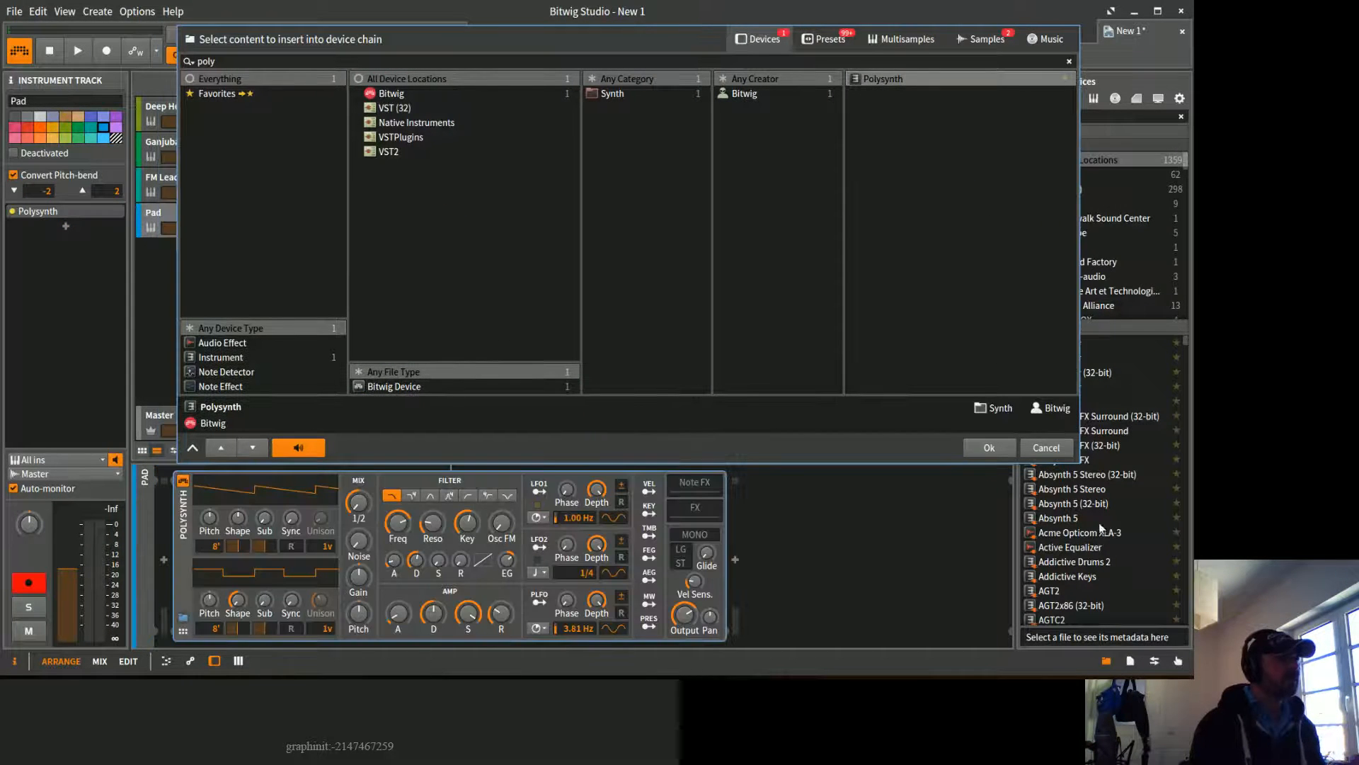
click(1003, 453)
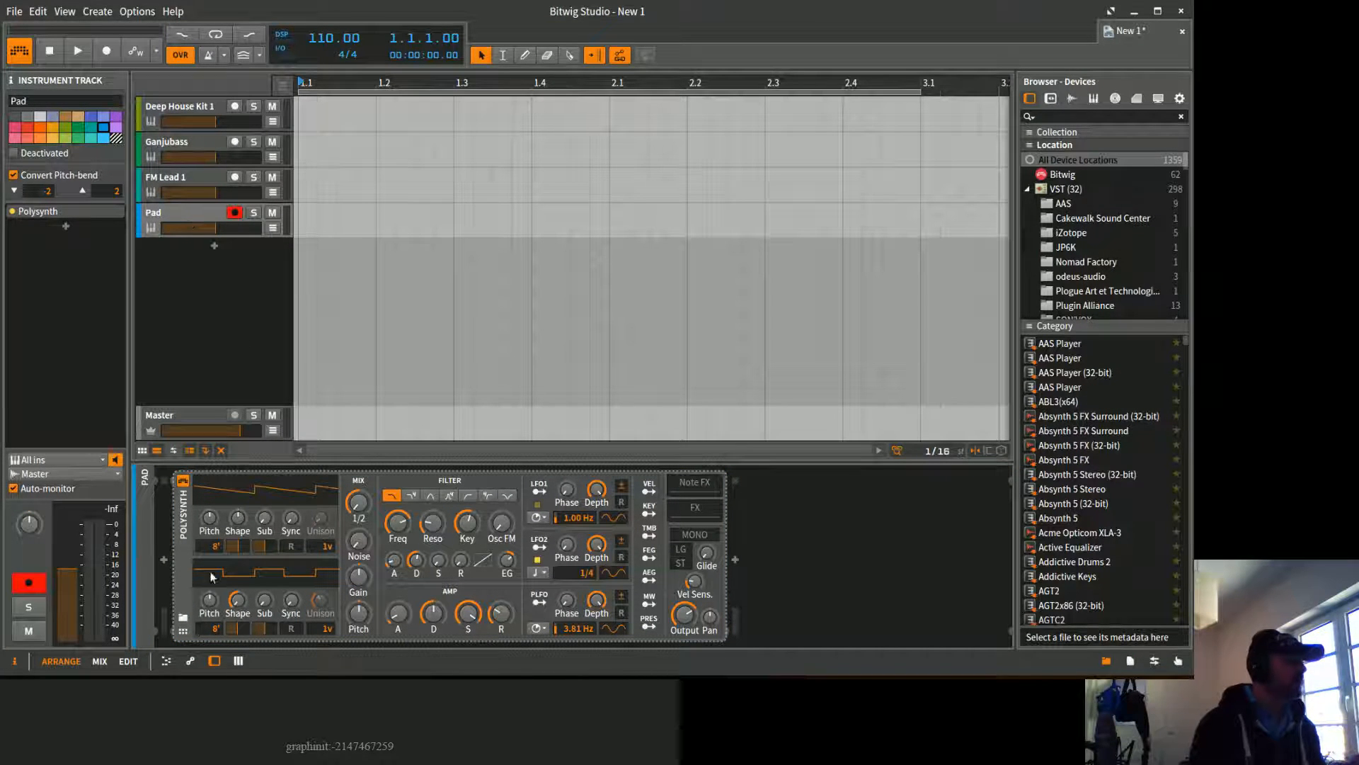
Step: Filter the Polysynth presets to the Pad category, audition No Haste, Pad Vibrato, Ripped Steel and Sputnik Pad, and load Sugar Coat
click(185, 618)
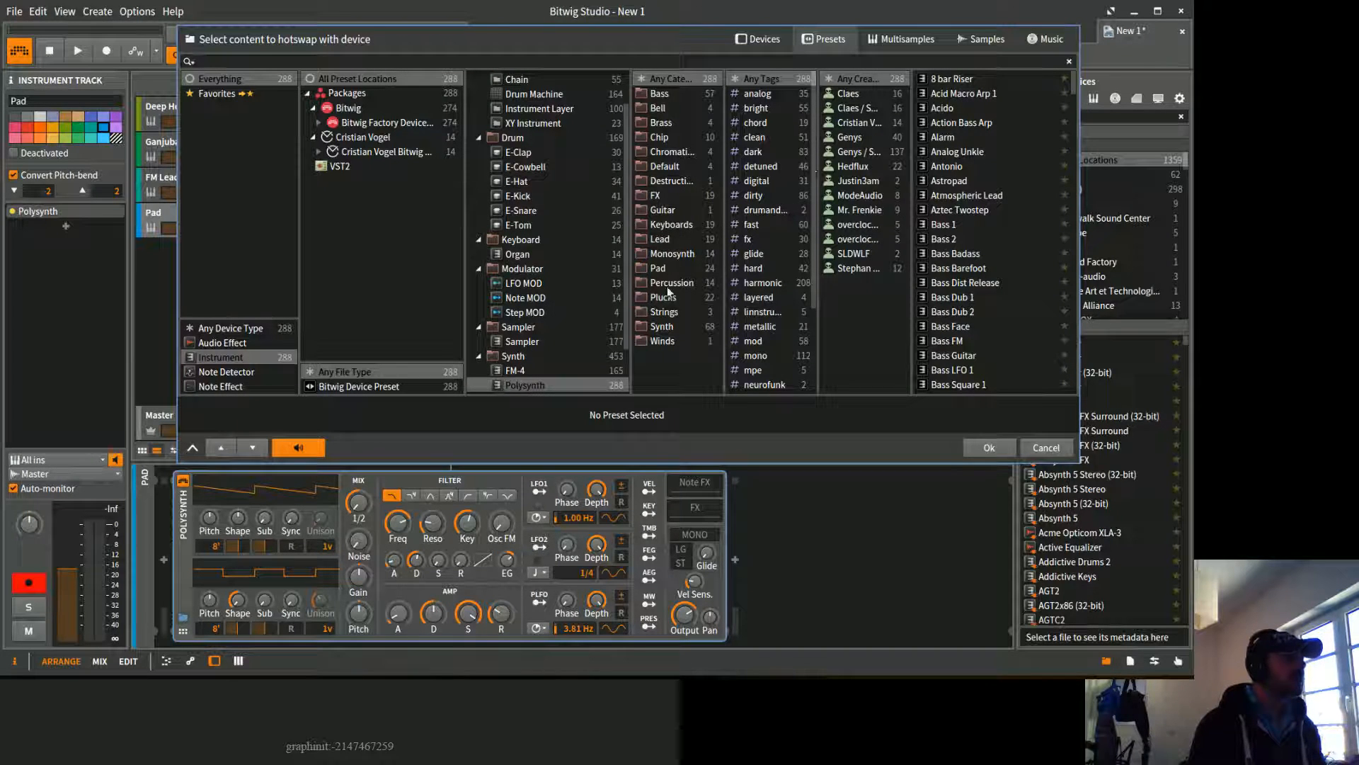
click(662, 268)
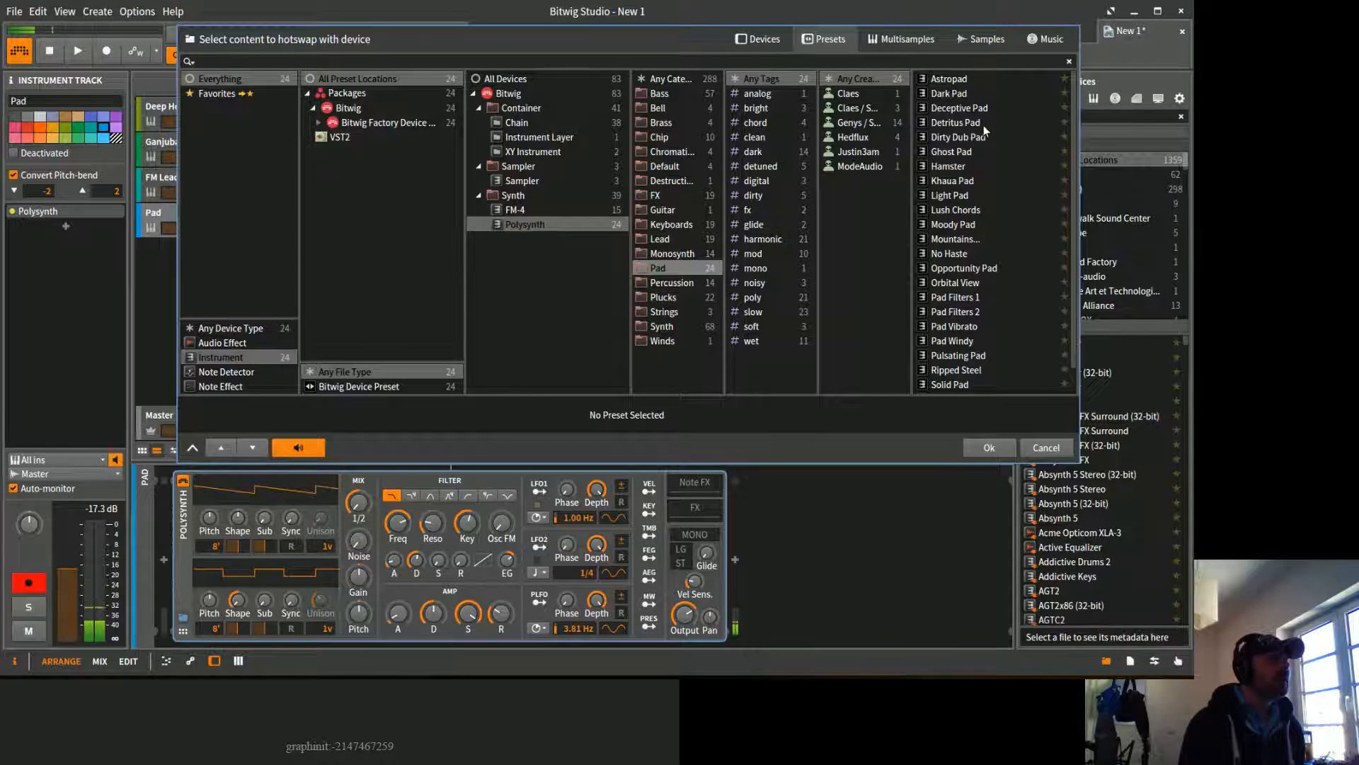
click(969, 185)
click(983, 251)
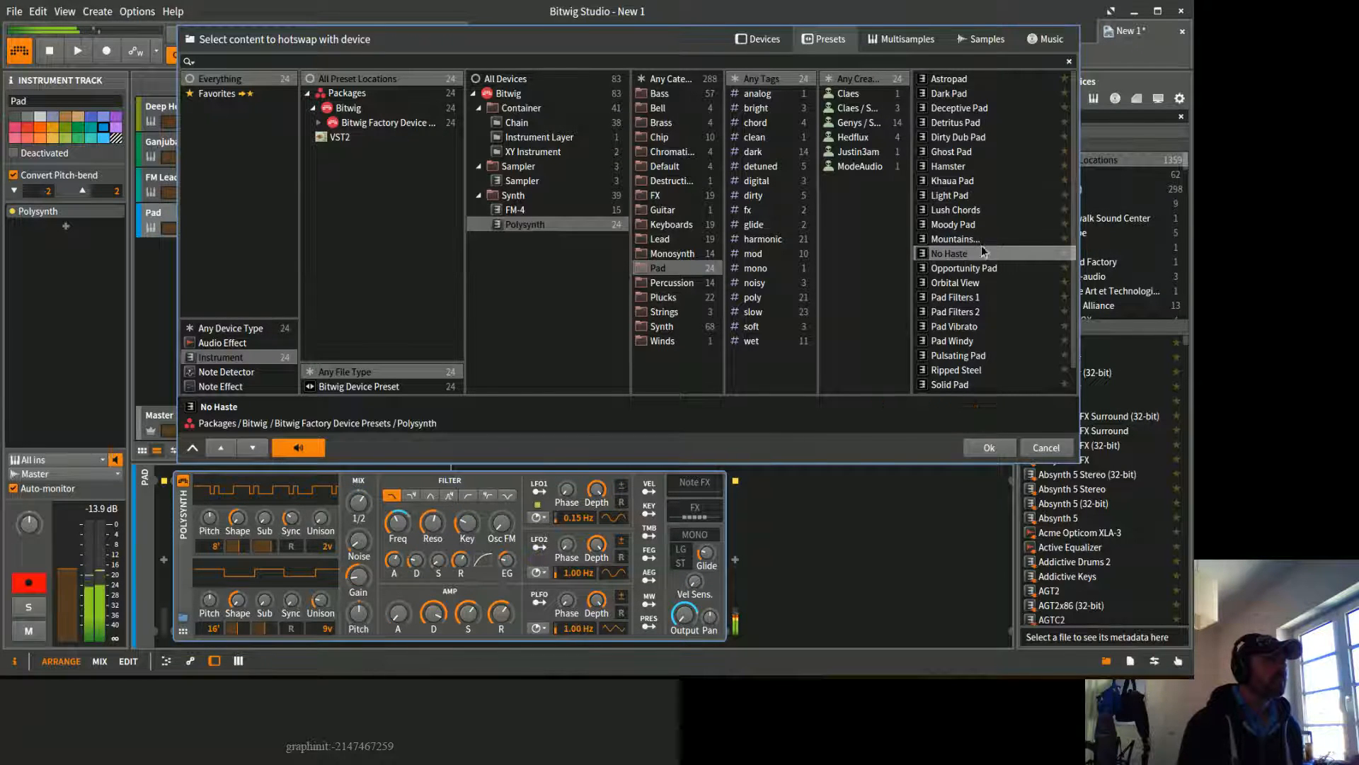
scroll(996, 304, down, 1)
click(977, 299)
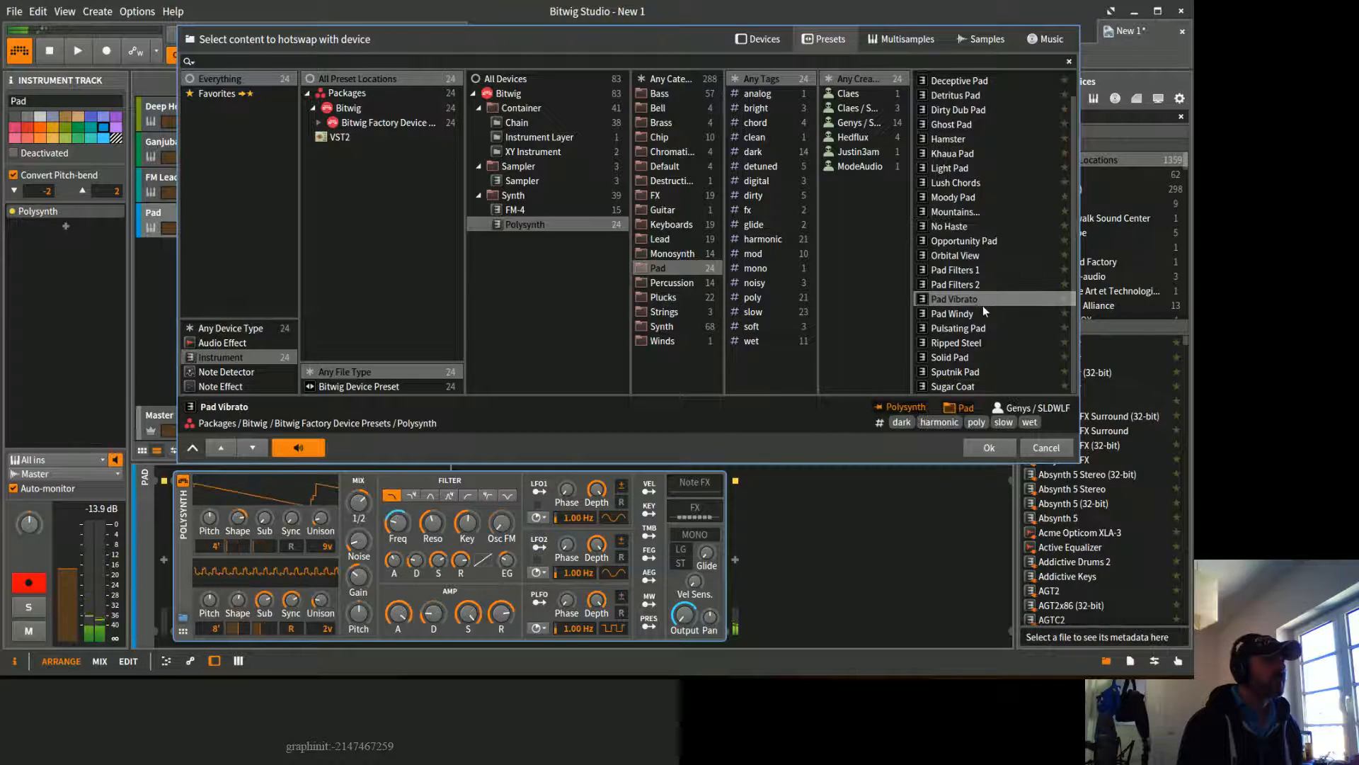
click(978, 343)
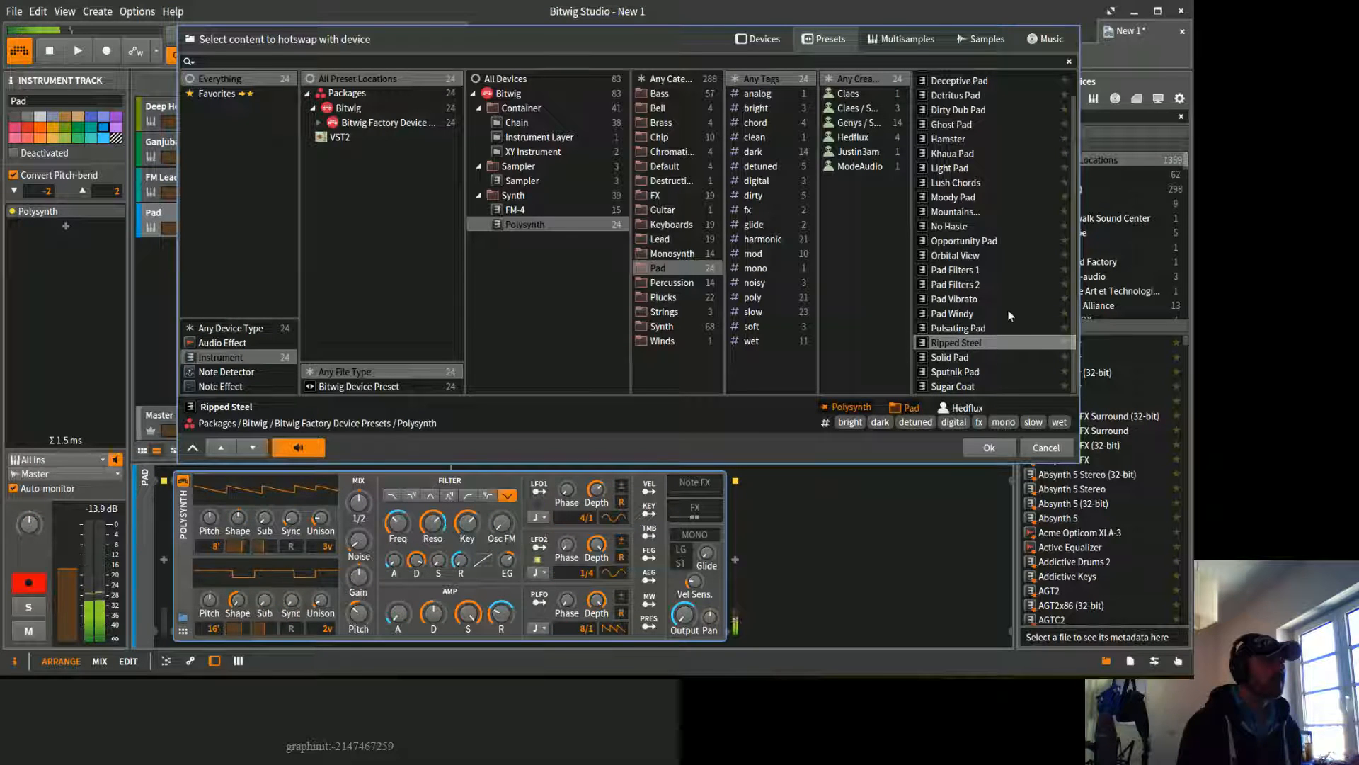
click(967, 372)
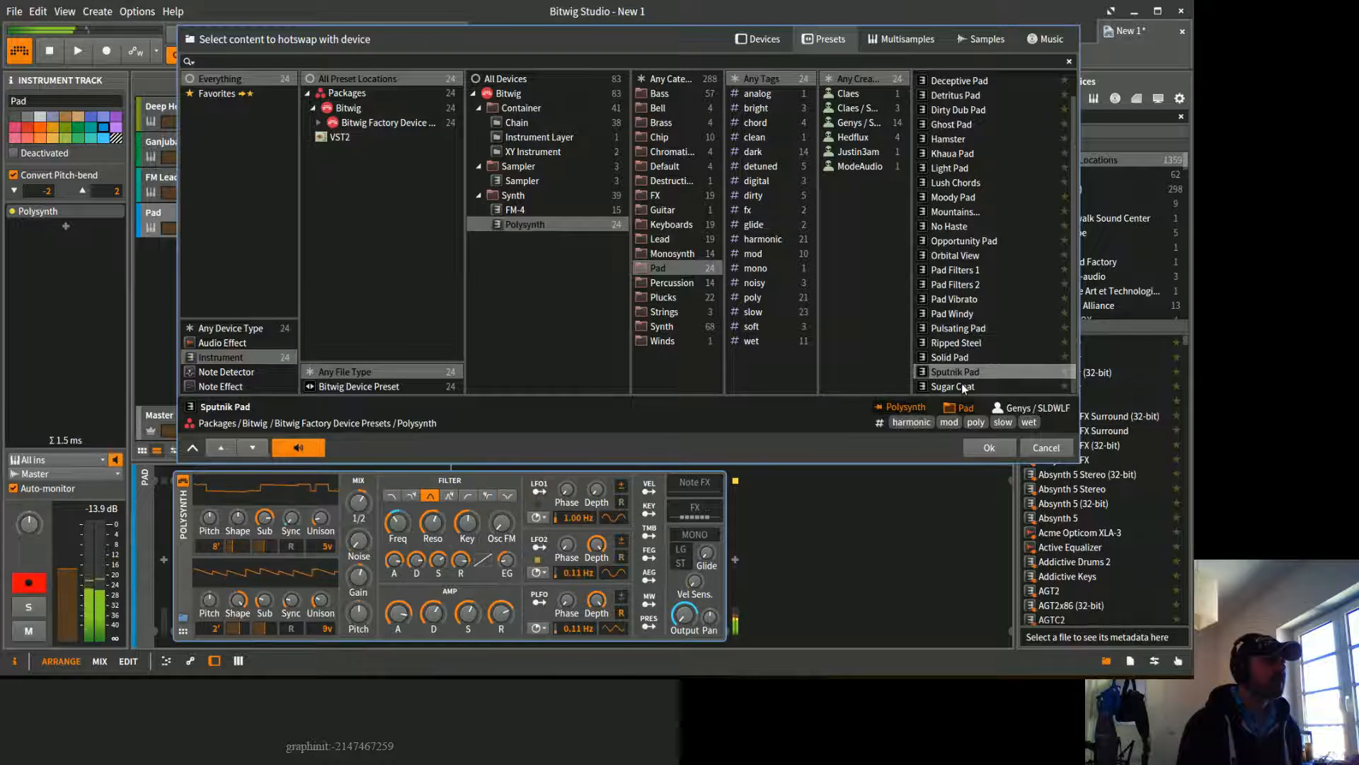
click(965, 386)
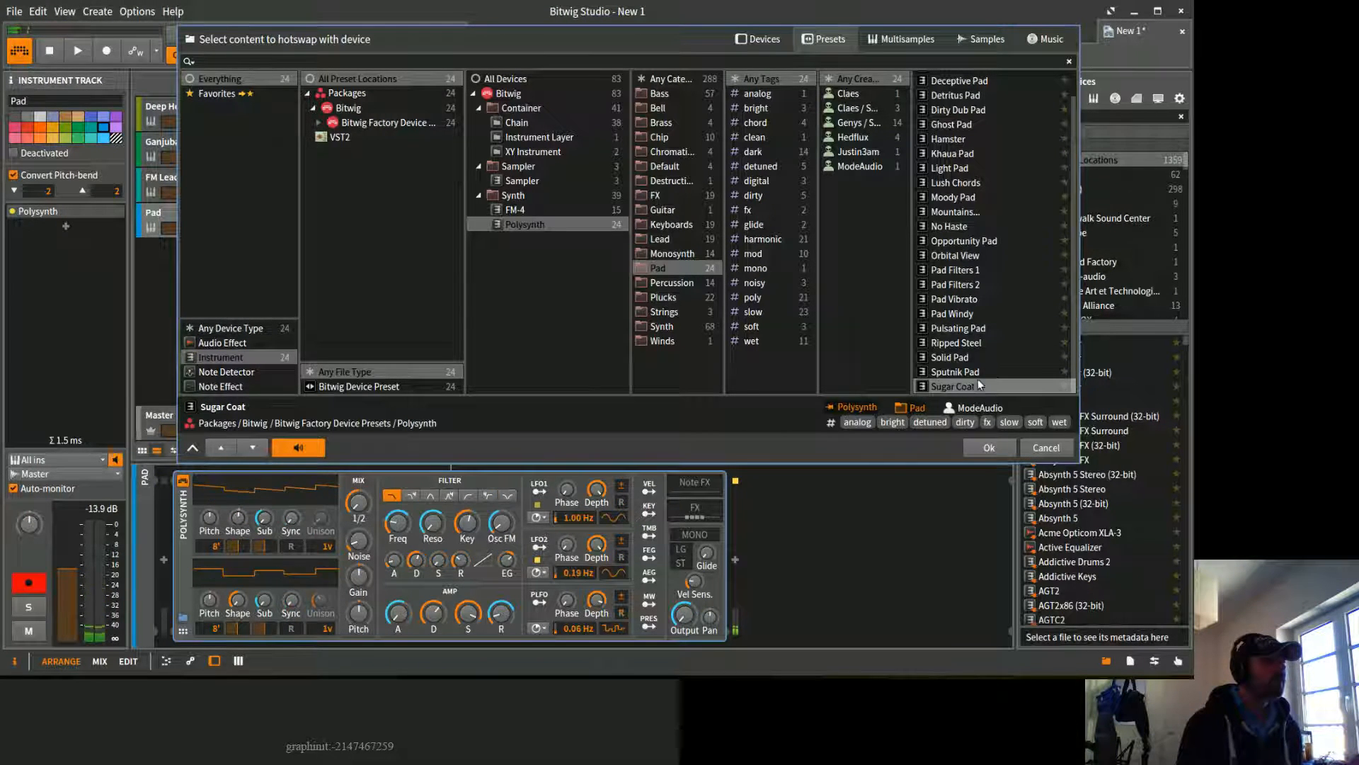
click(988, 449)
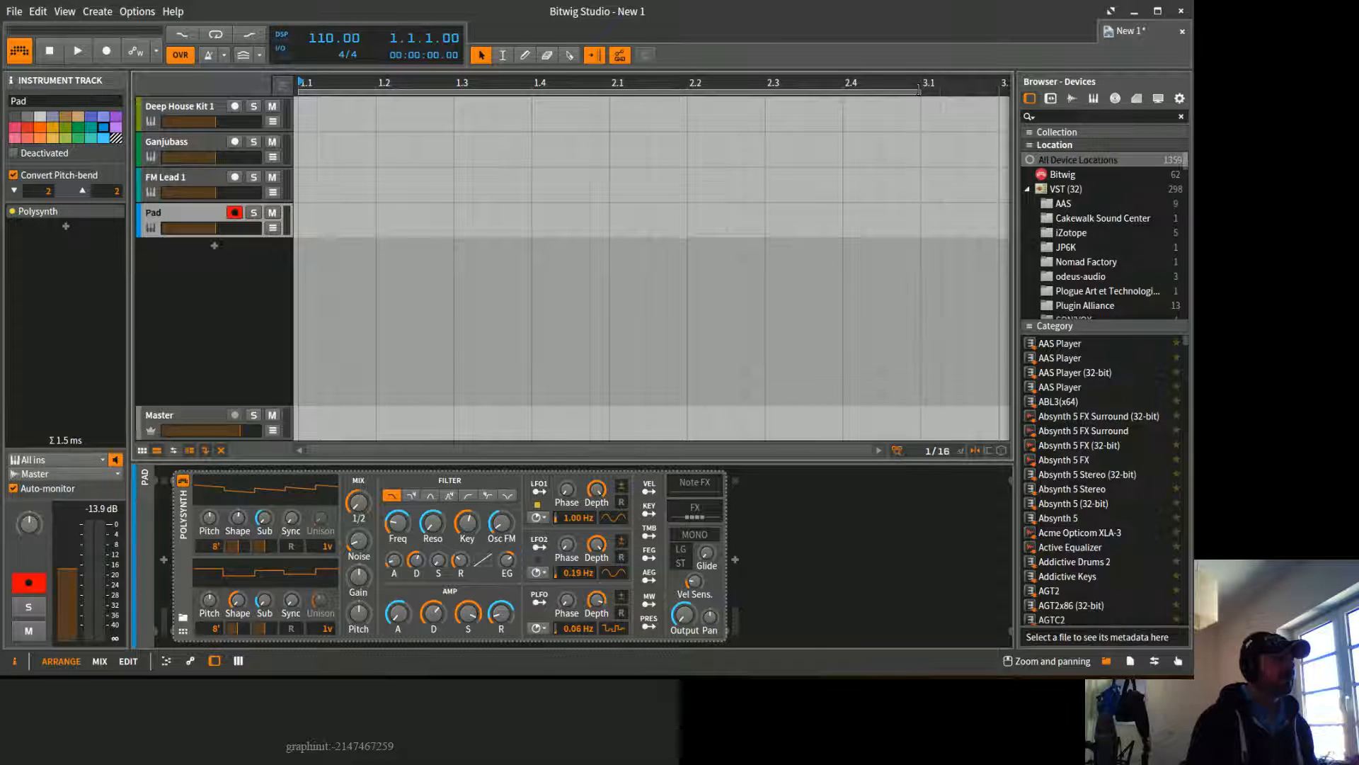
Step: Shorten the arranger loop region to one bar and create a one-bar clip at 1.1 on the Deep House Kit 1 track
drag(925, 84, 607, 96)
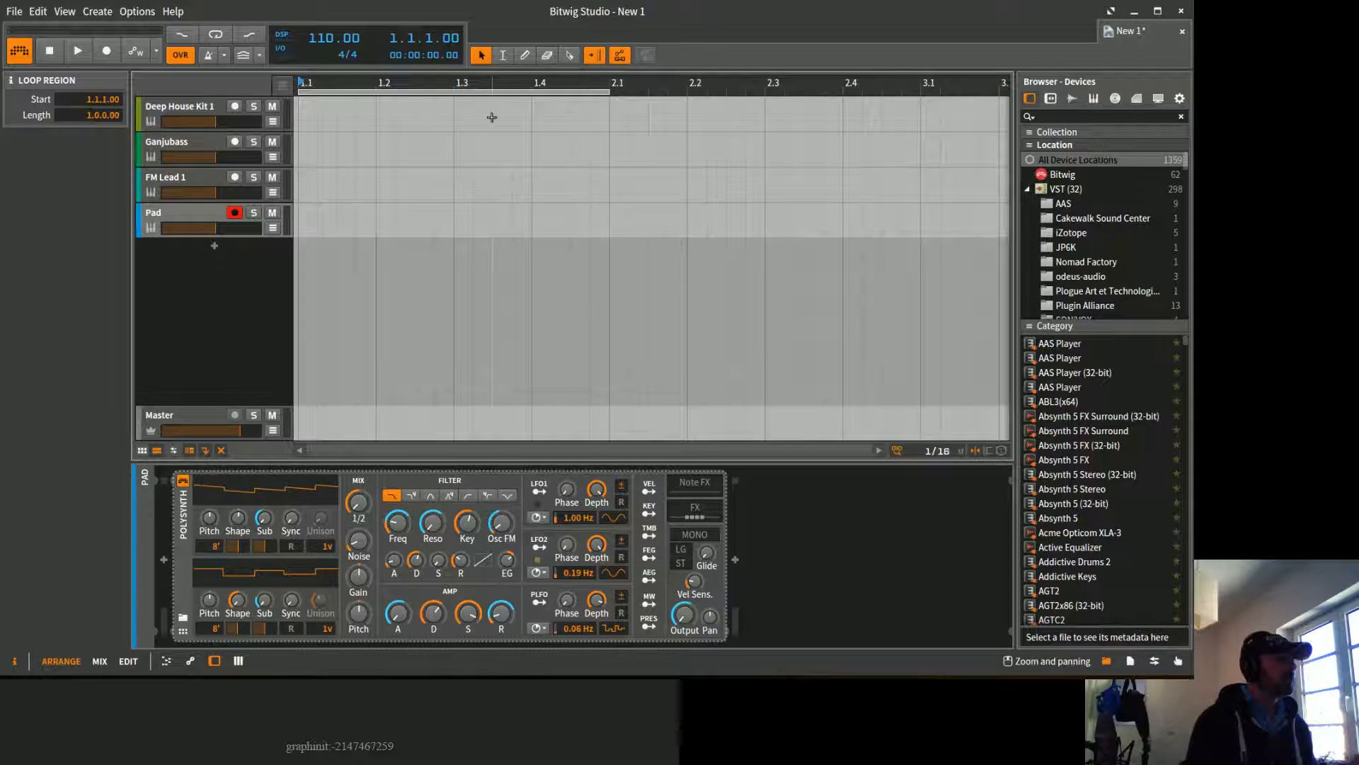
double_click(310, 117)
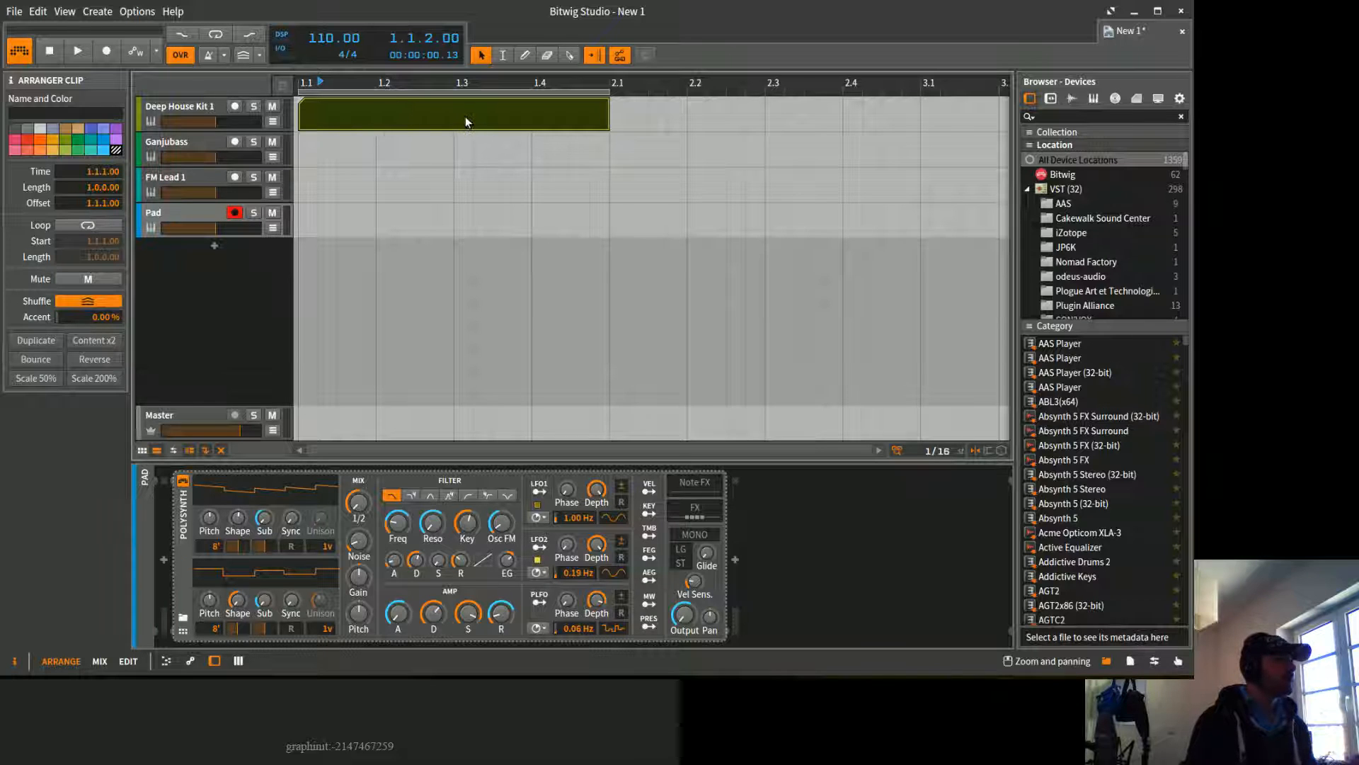
Step: Open the Deep House Kit 1 clip in the note editor and audition drum sounds on the piano keys around C1
click(185, 106)
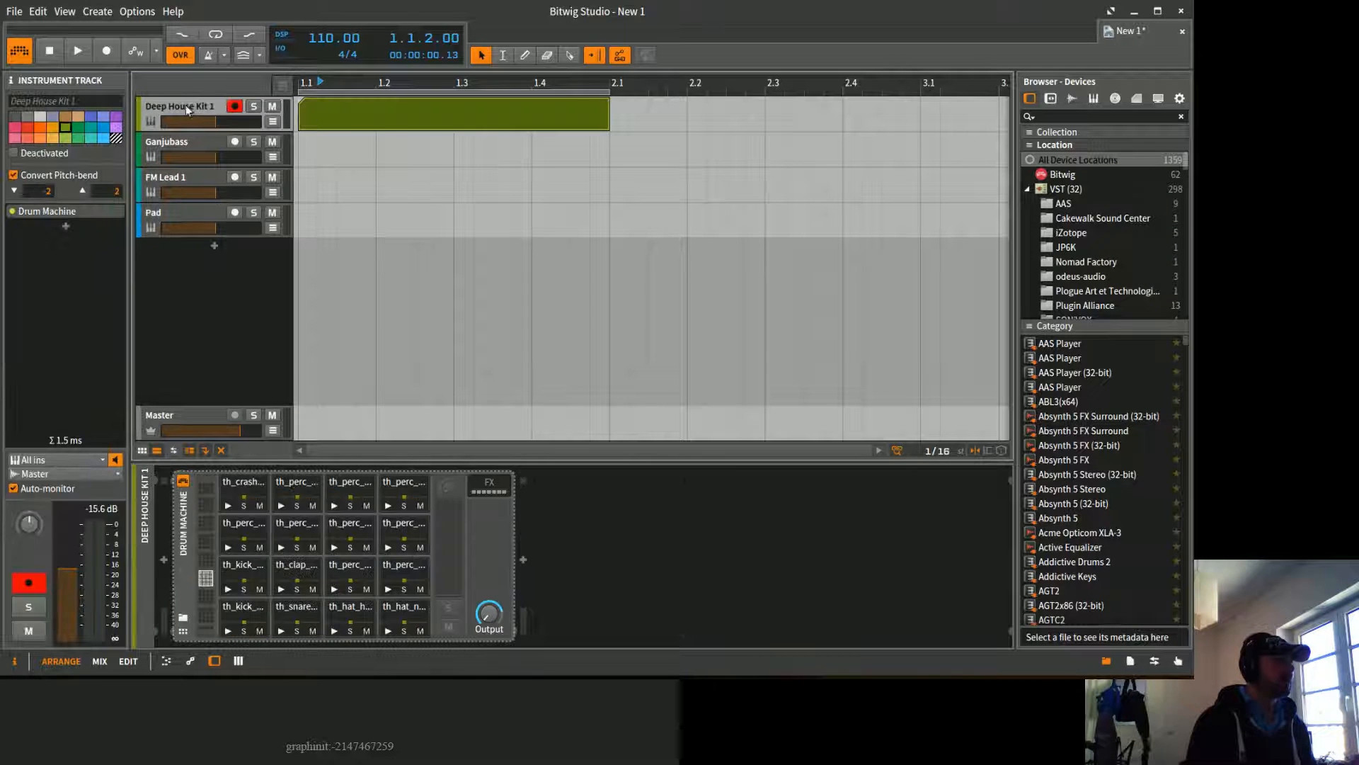
double_click(398, 122)
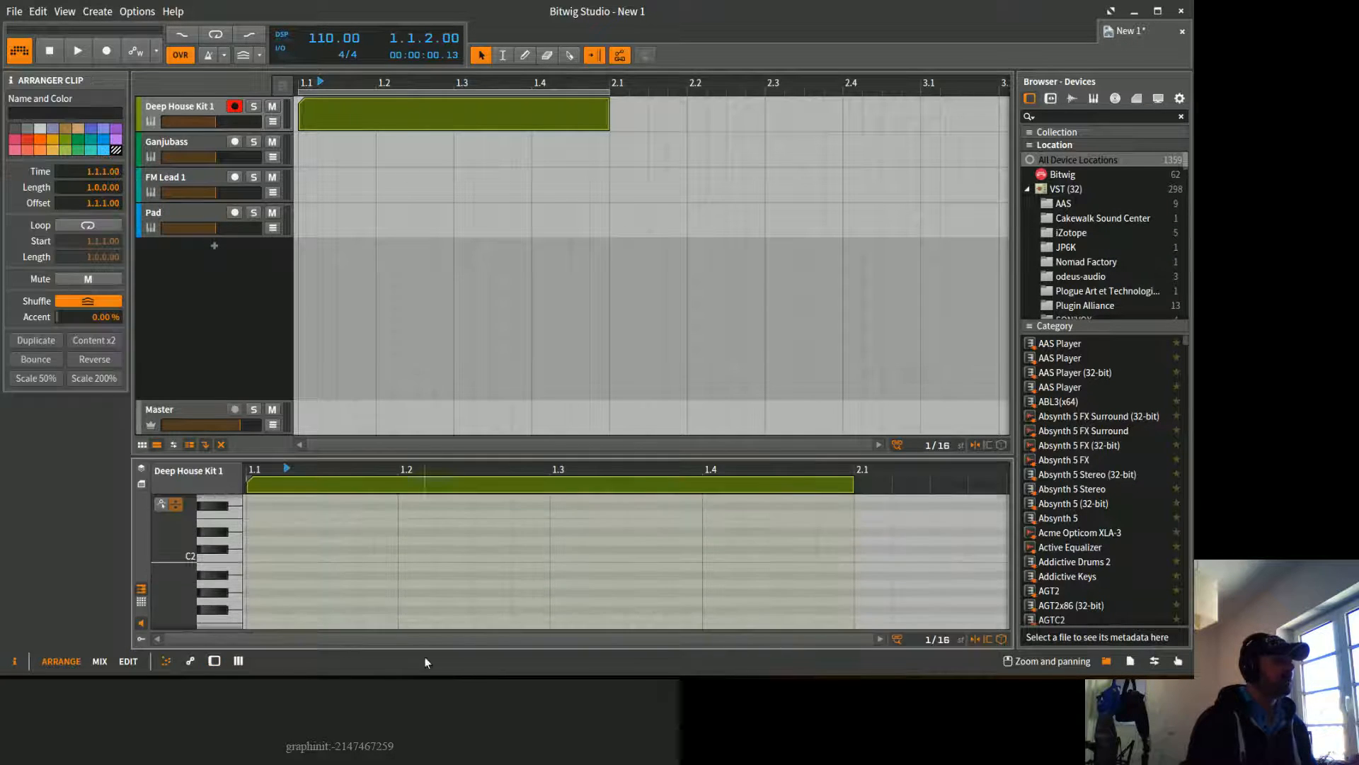
click(231, 555)
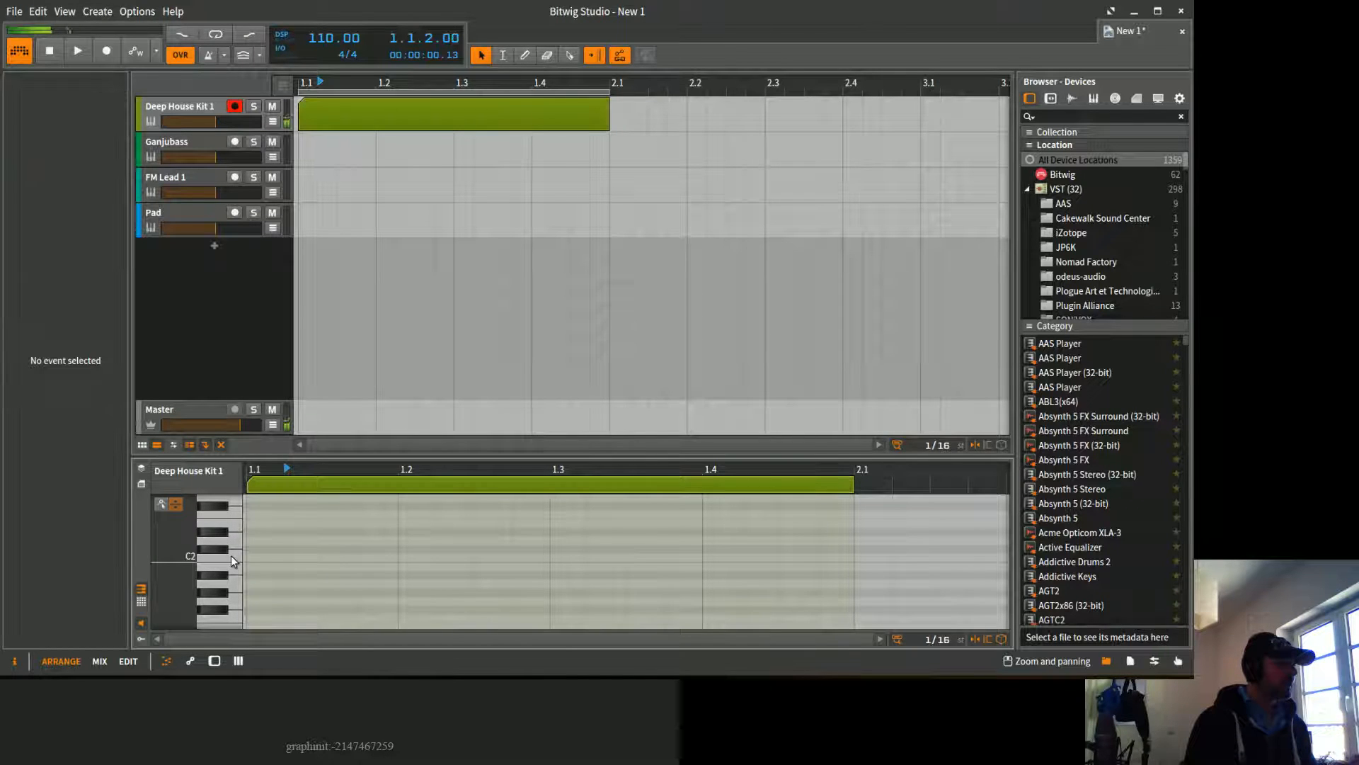
scroll(235, 584, down, 3)
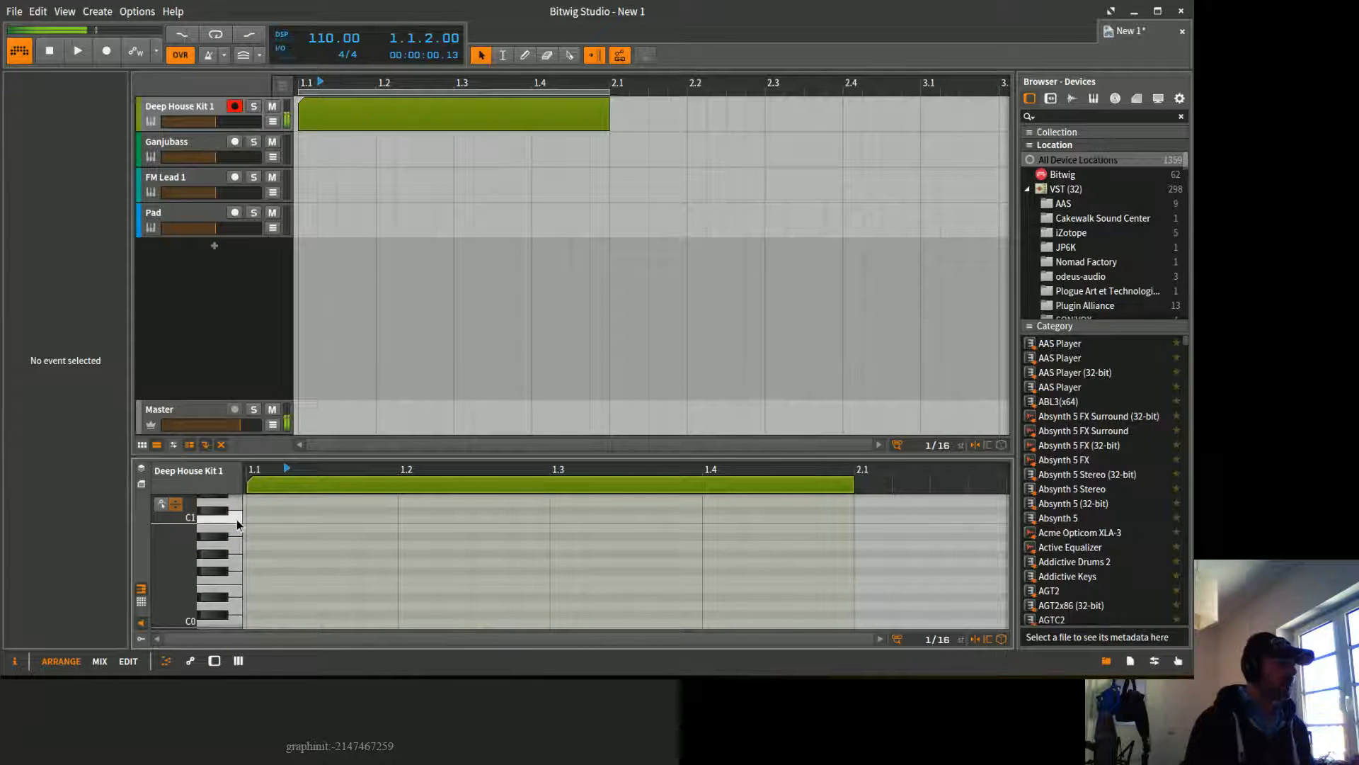
scroll(275, 551, up, 3)
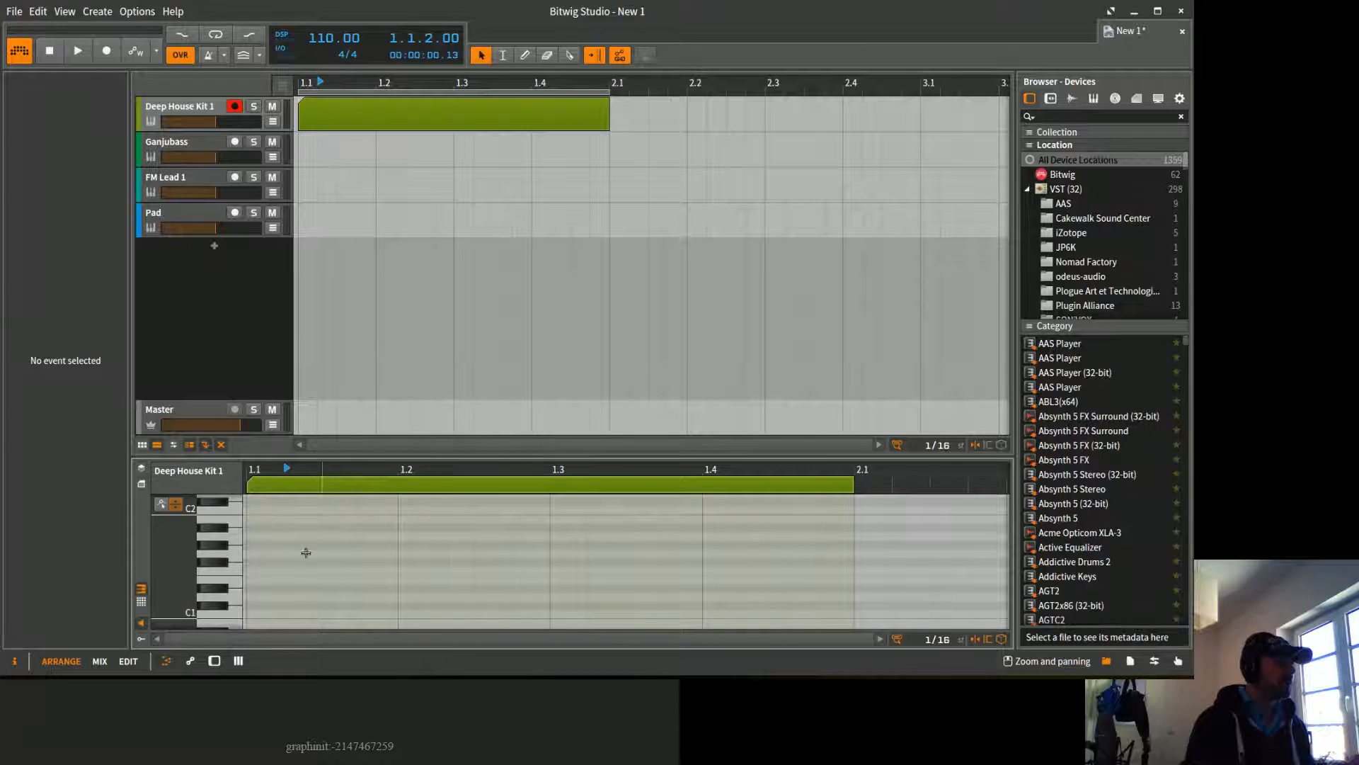
click(239, 615)
click(232, 572)
click(240, 616)
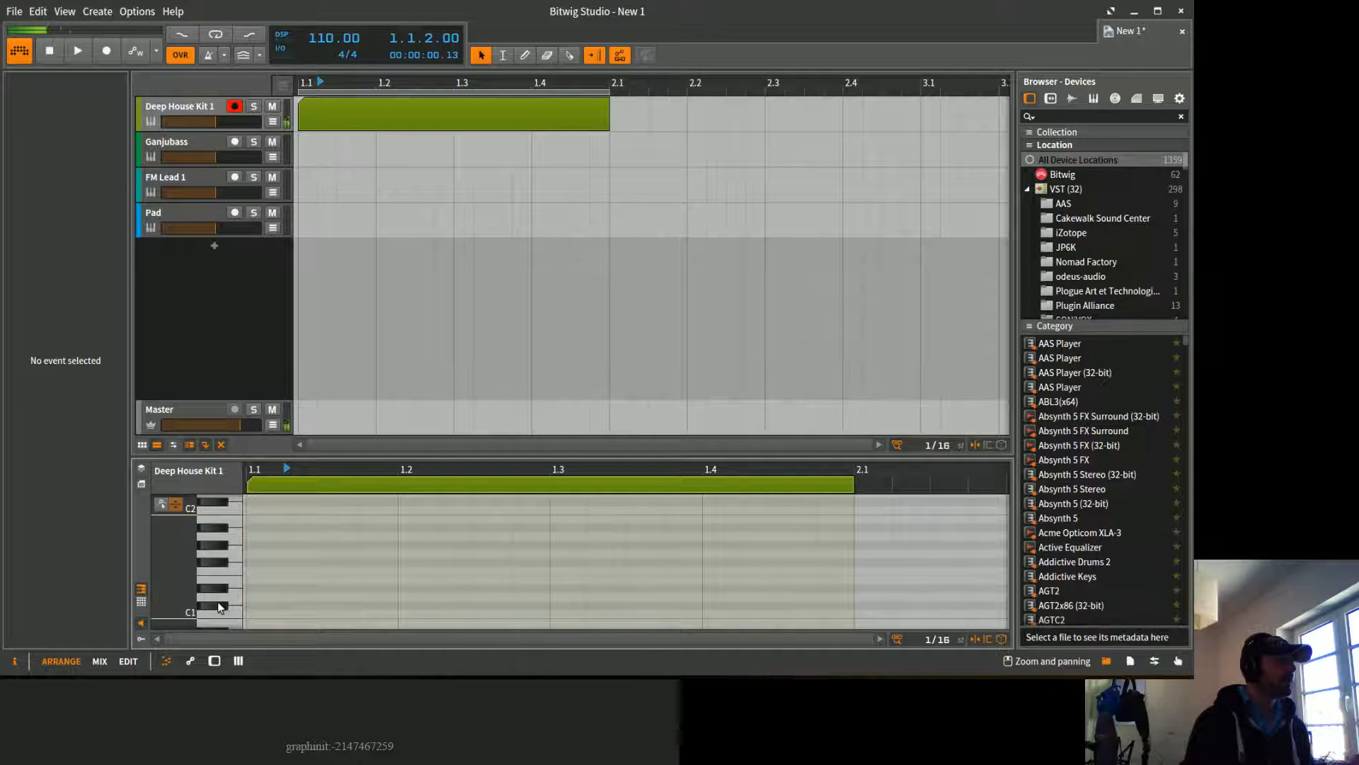
click(220, 593)
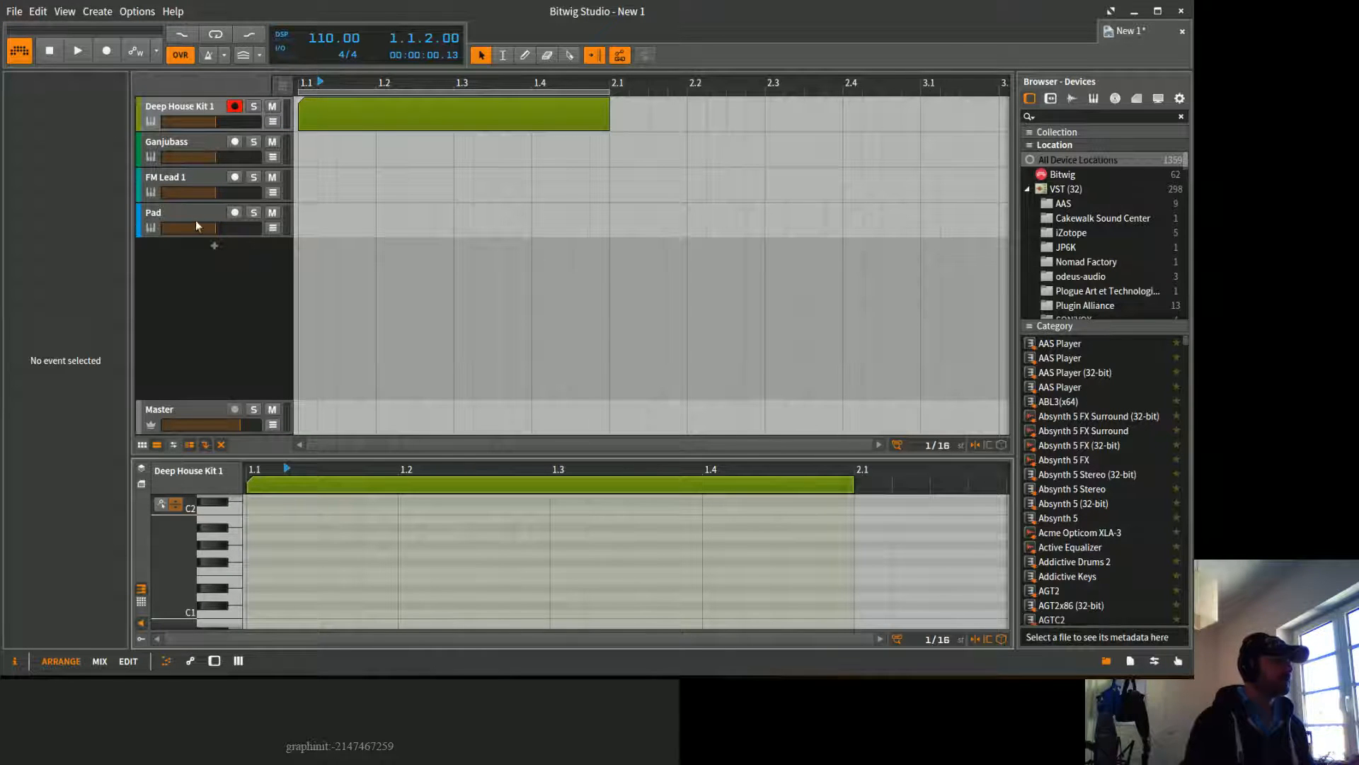
Step: Show the Drum Machine device of Deep House Kit 1 and audition its snare and first hat pads
click(187, 110)
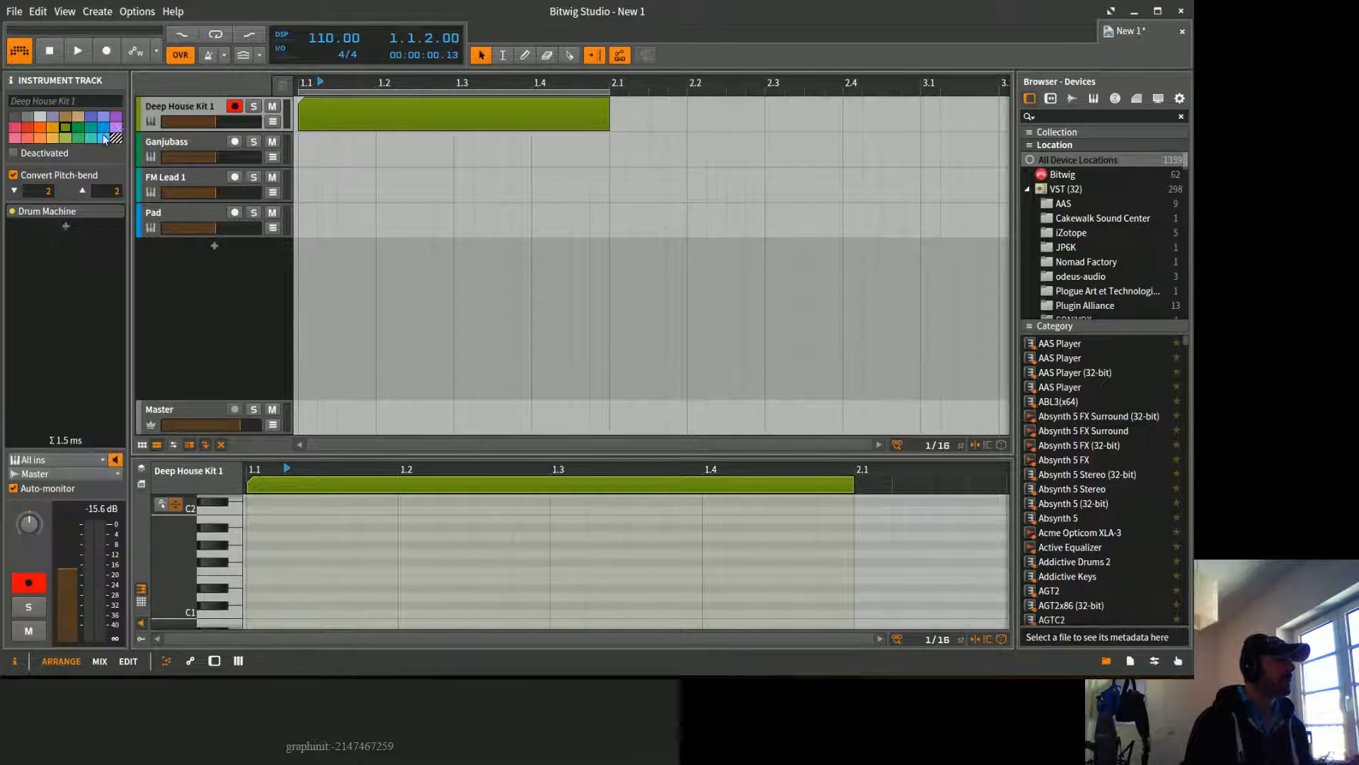
click(62, 215)
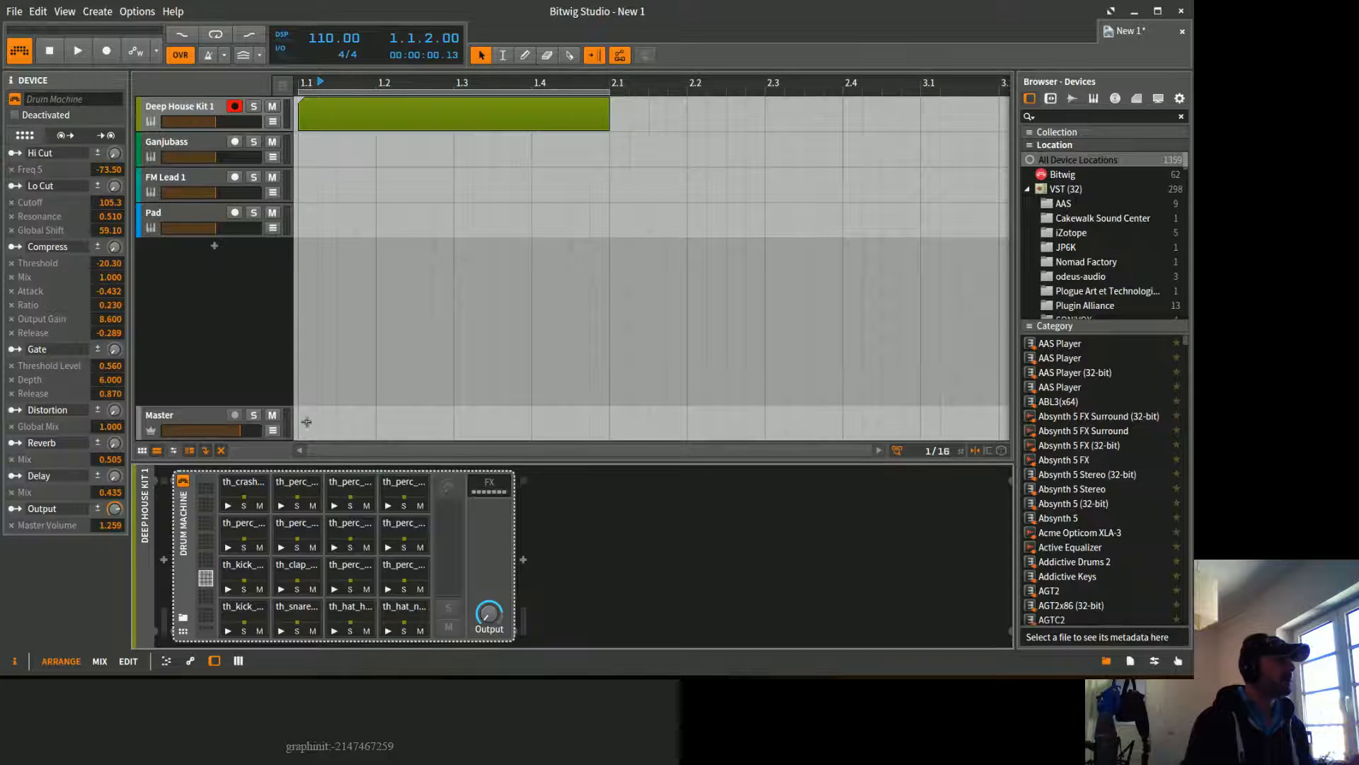
click(281, 631)
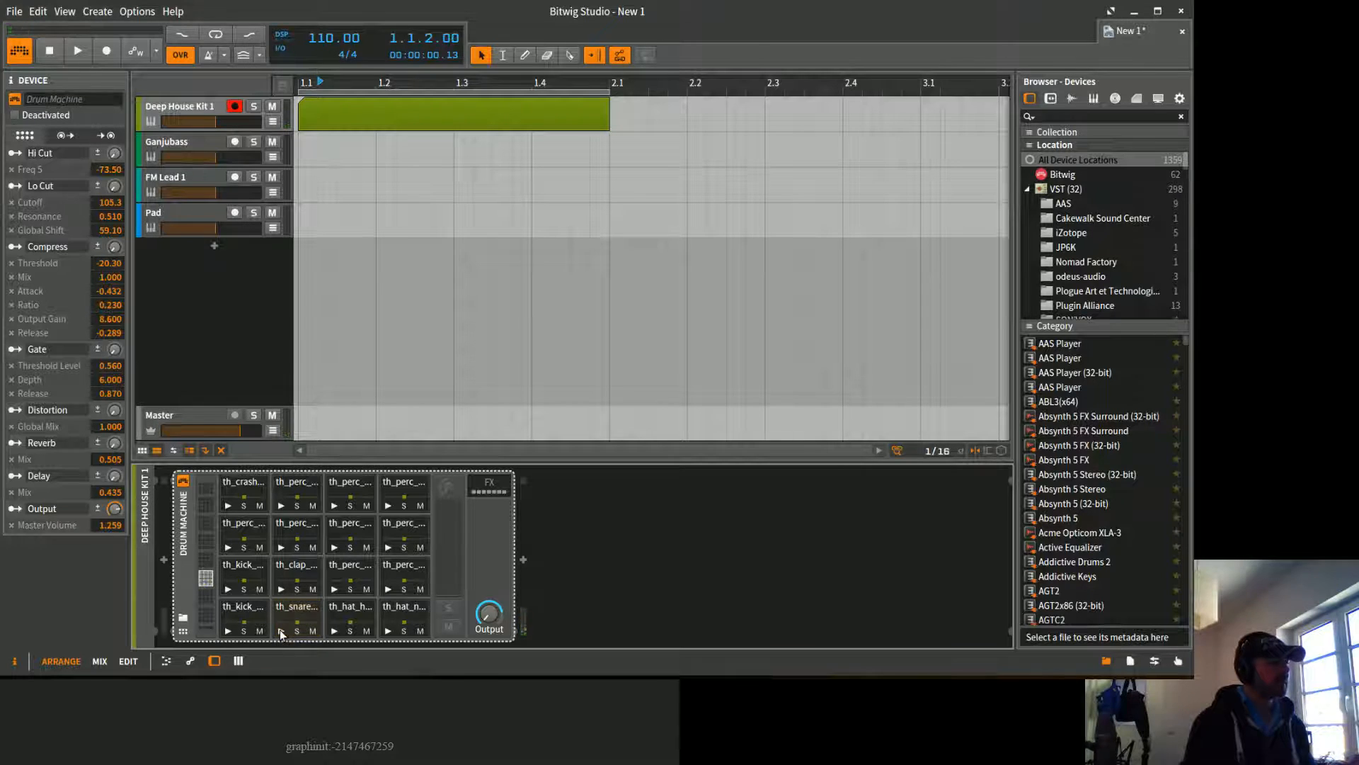
click(334, 631)
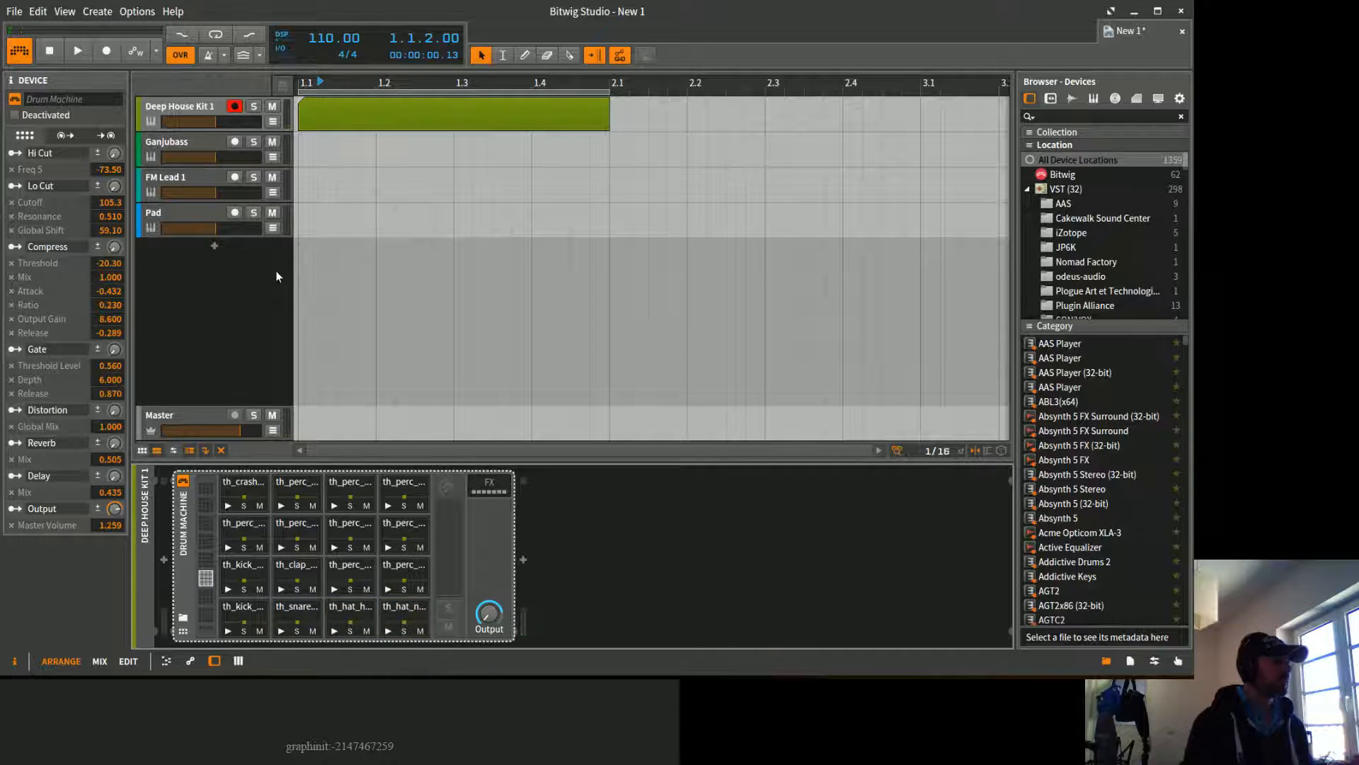
Step: Reopen the drum clip in the note editor and audition the drum sounds on the keys from C1 upwards
click(384, 118)
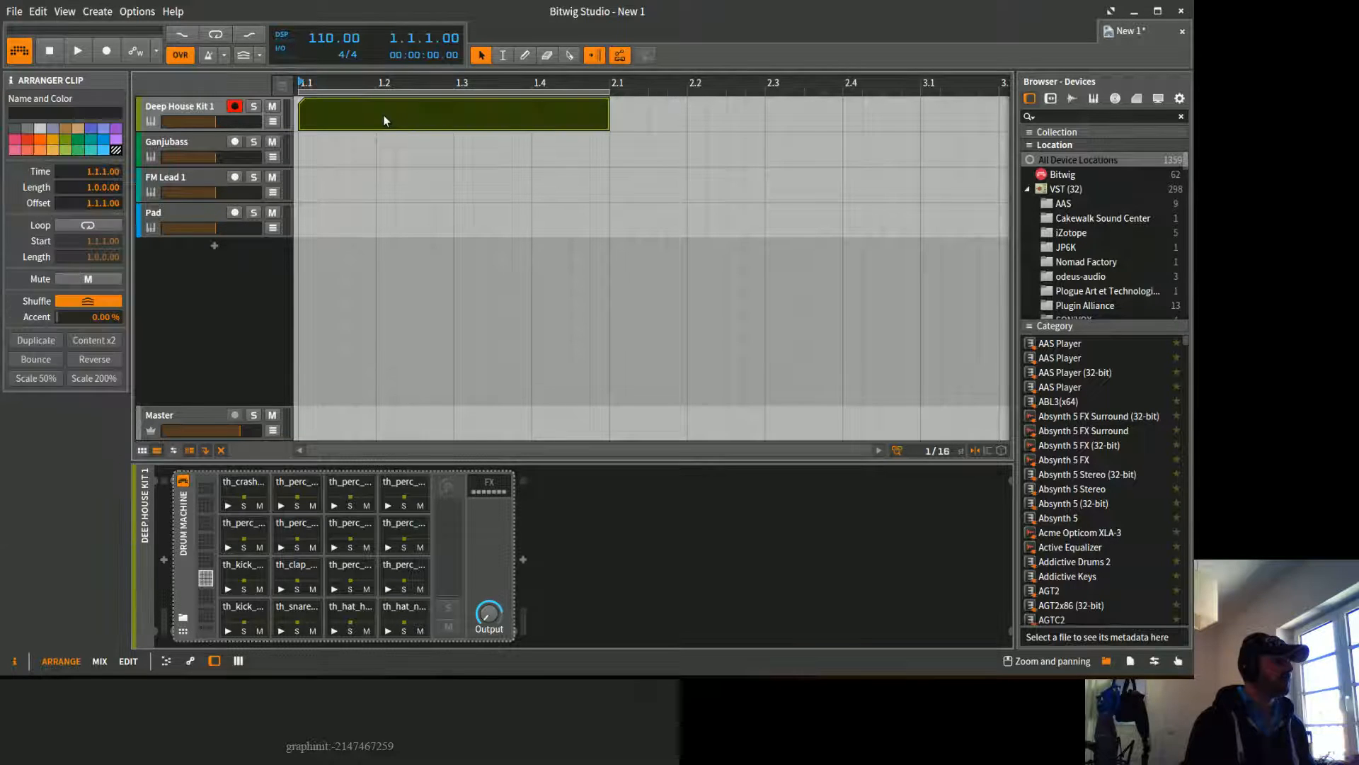
double_click(384, 118)
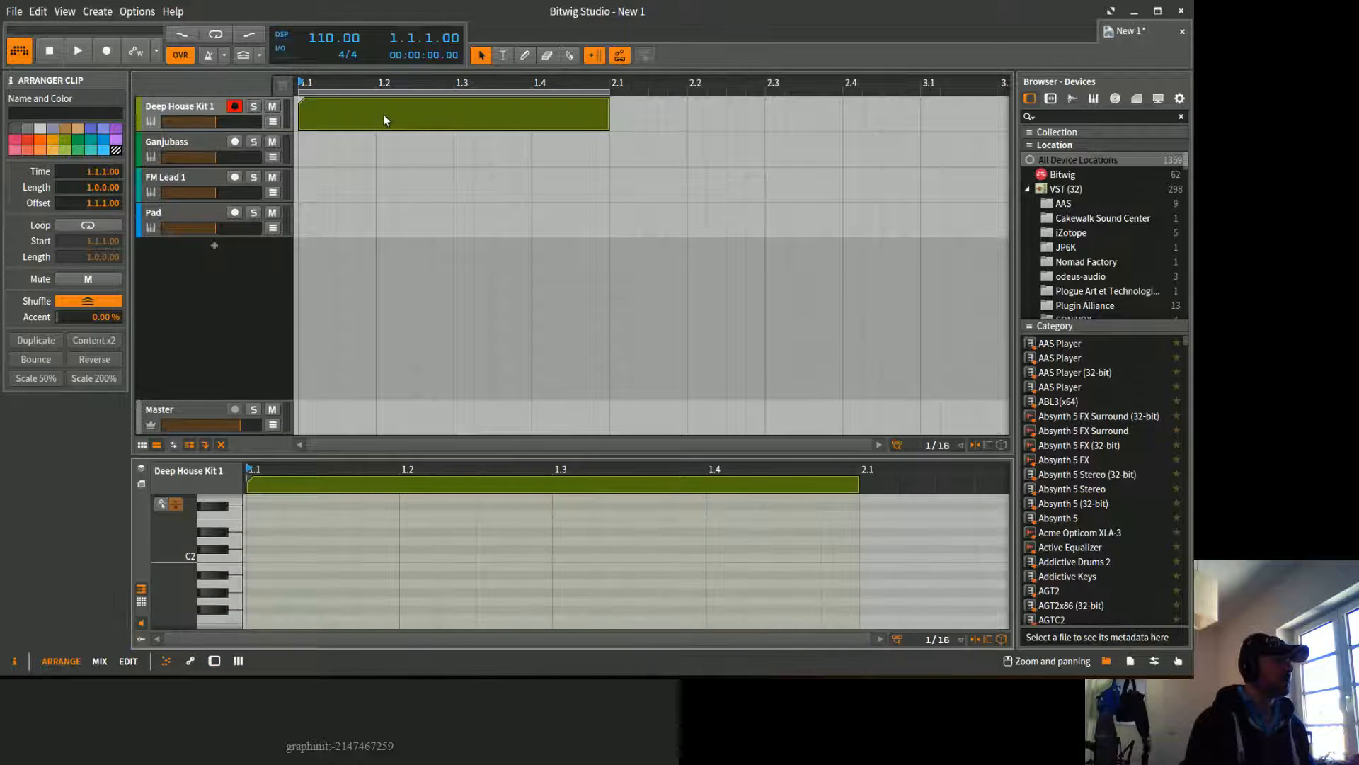
scroll(236, 569, down, 3)
click(237, 564)
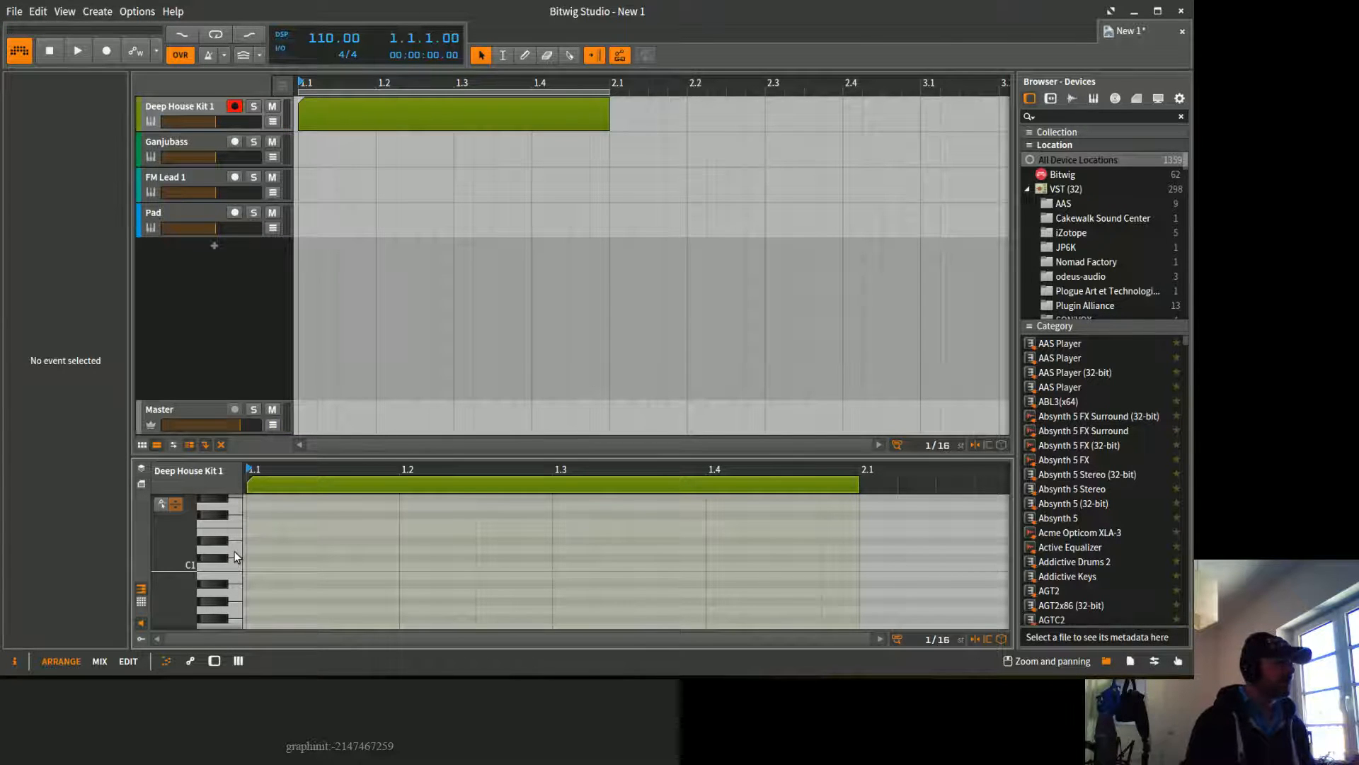
click(235, 552)
click(223, 539)
click(231, 533)
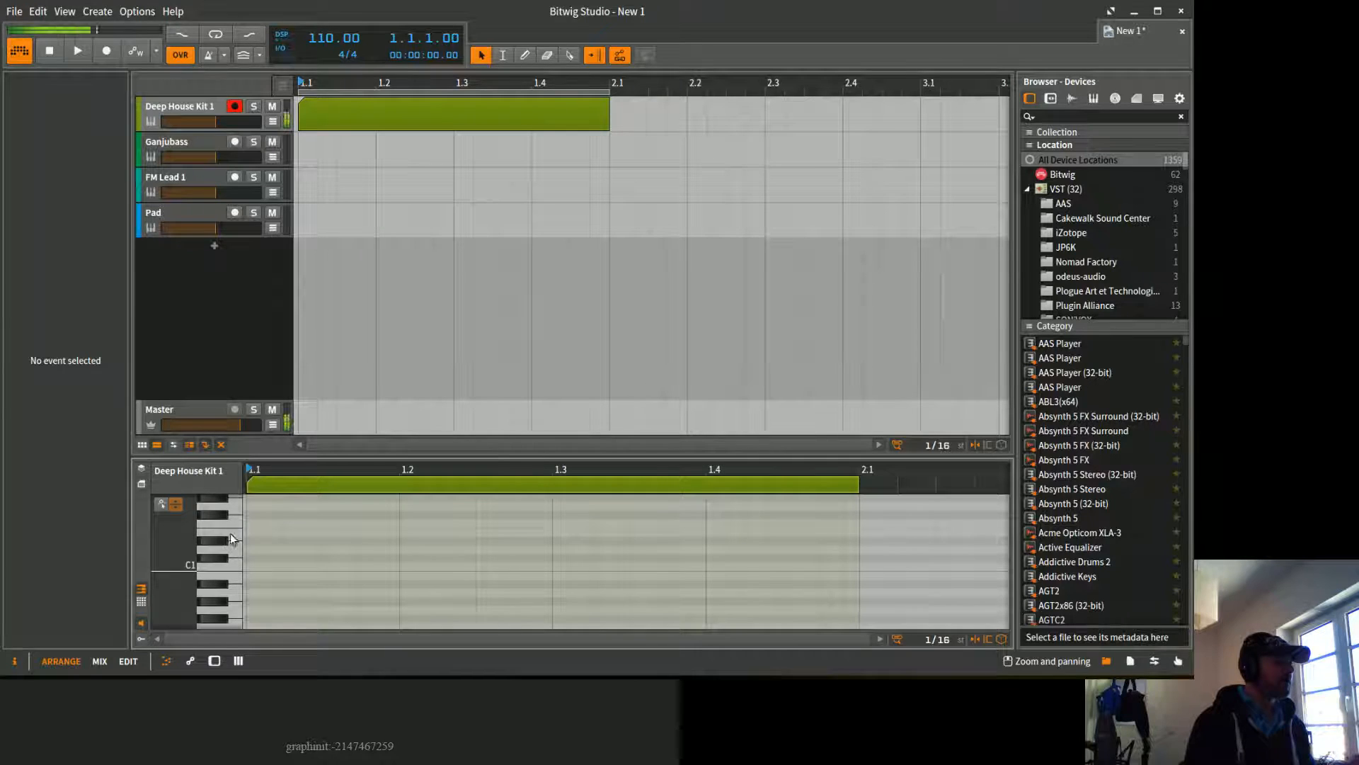
click(222, 512)
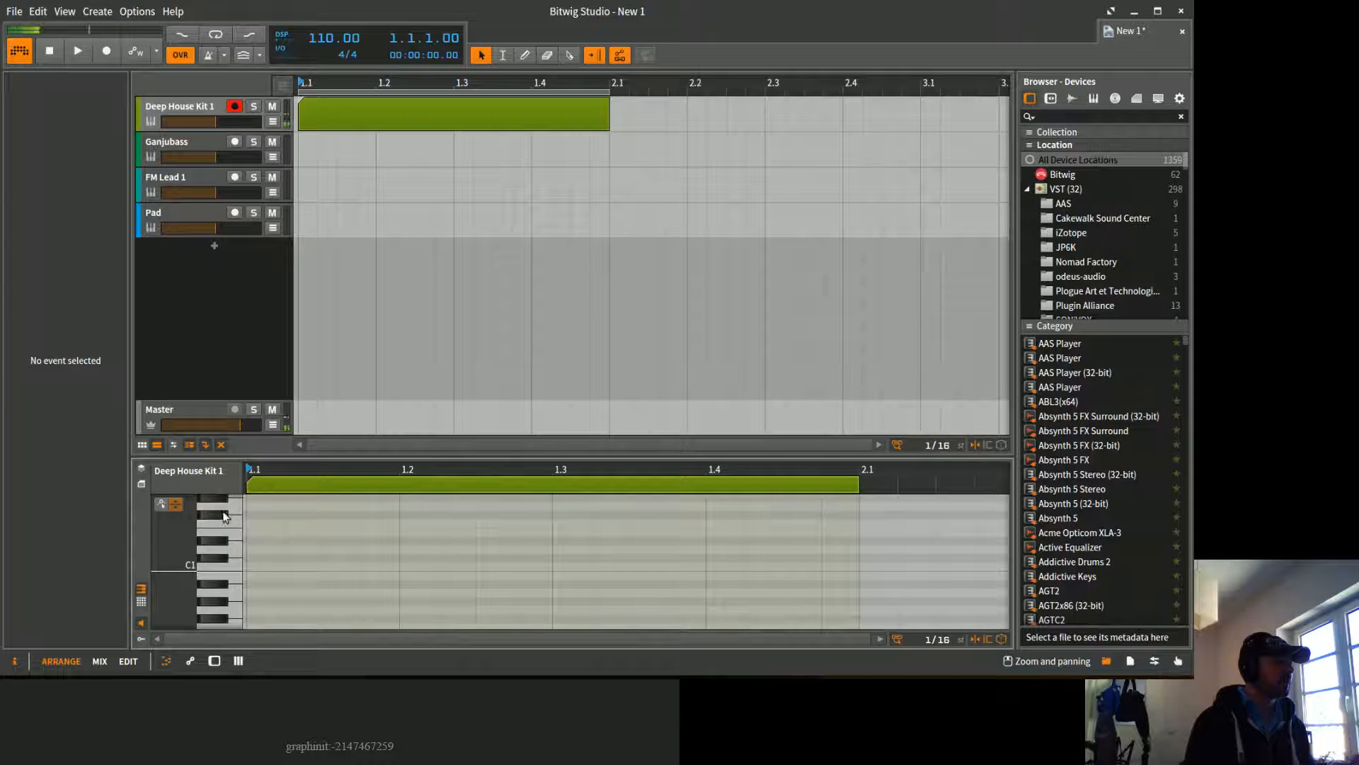
Step: Add a C1 kick note at 1.1 in the drum clip and extend it to one beat
double_click(252, 565)
drag(280, 567, 400, 566)
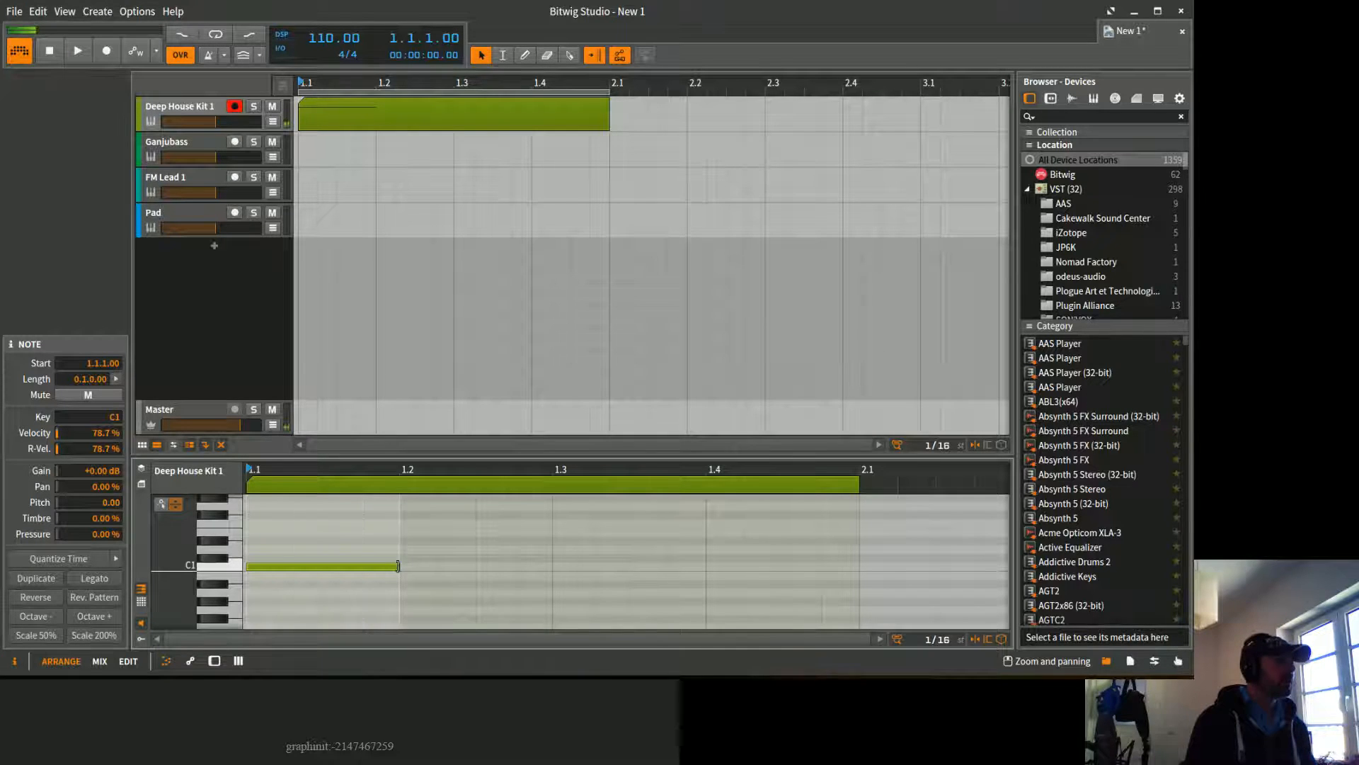
Step: Duplicate the first C1 kick to add a half-beat kick at 1.2.3 and a one-beat kick at 1.3
key(ctrl+d)
drag(464, 566, 541, 566)
drag(629, 565, 552, 566)
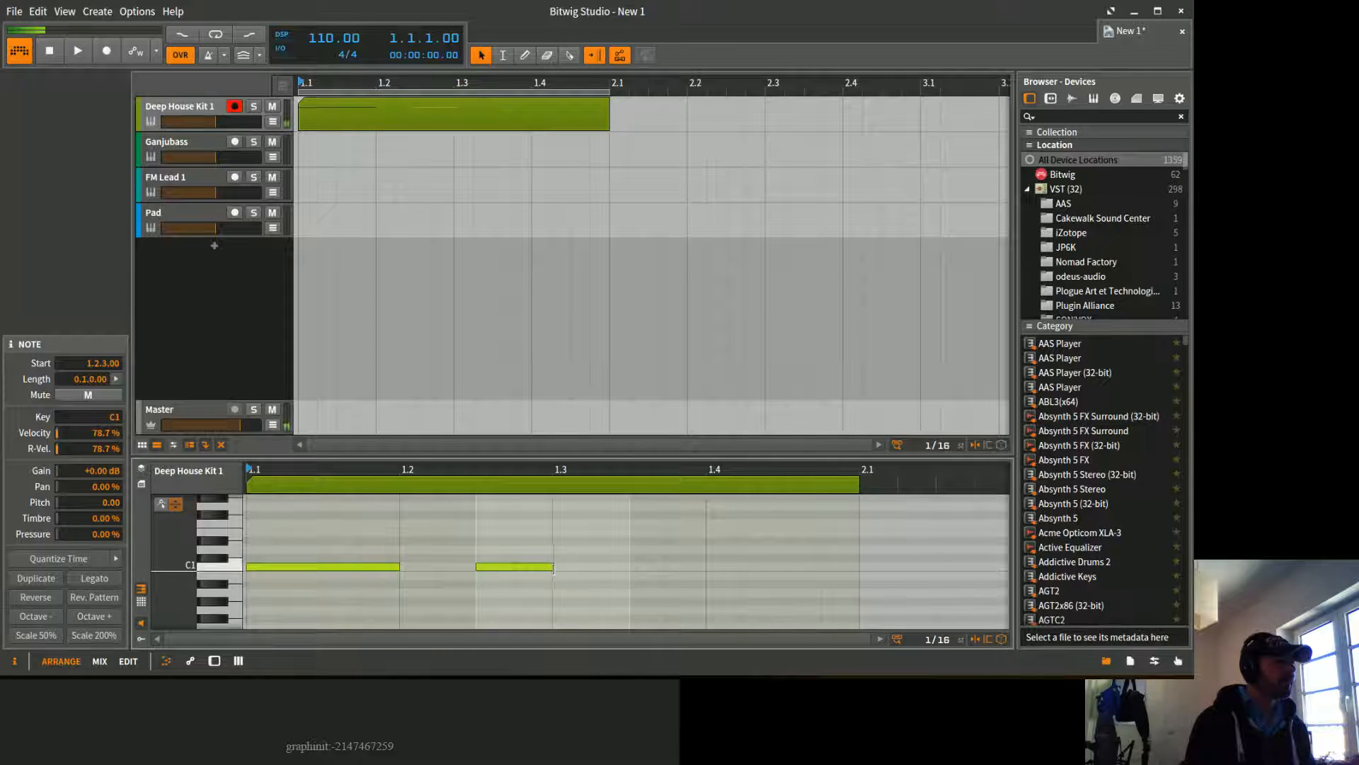
click(351, 567)
drag(321, 568, 625, 566)
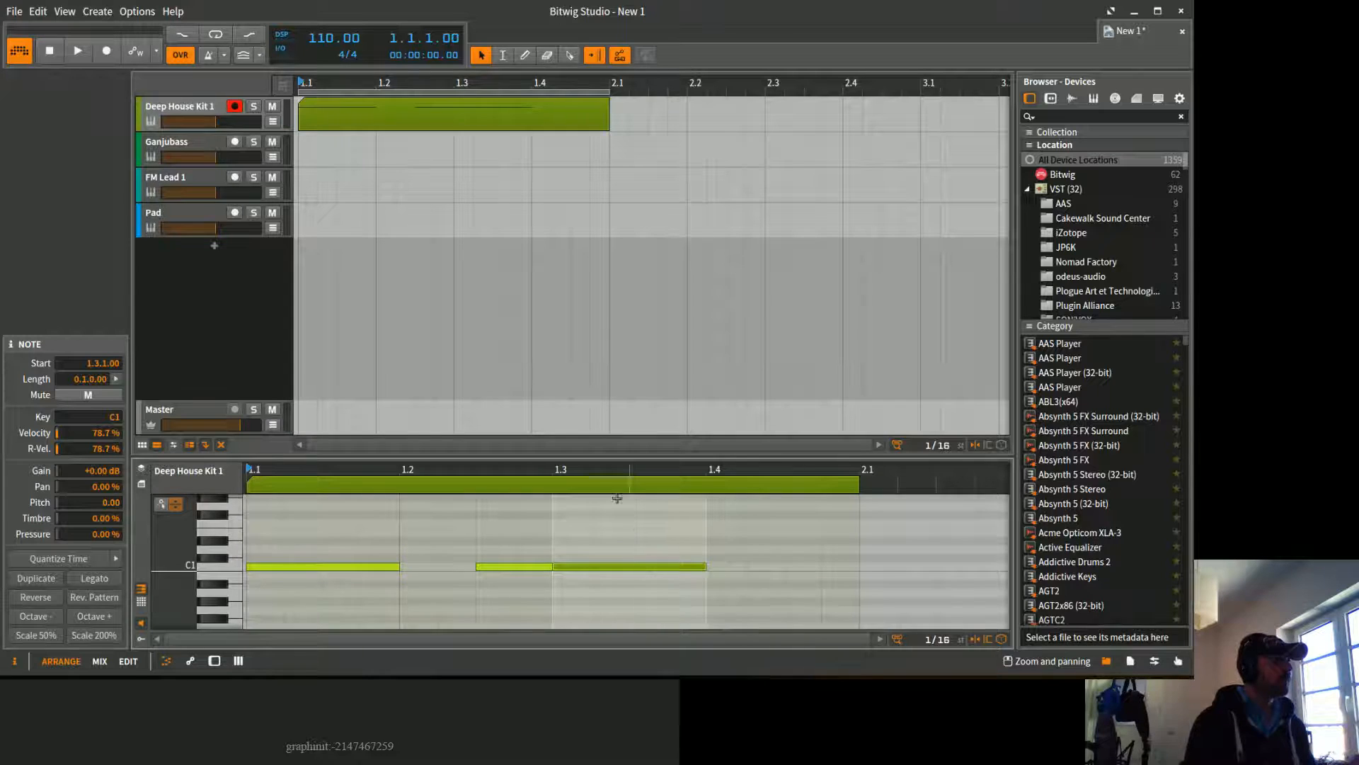
Step: Audition the kick pattern, enable looping over bar 1 and play the loop
key(space)
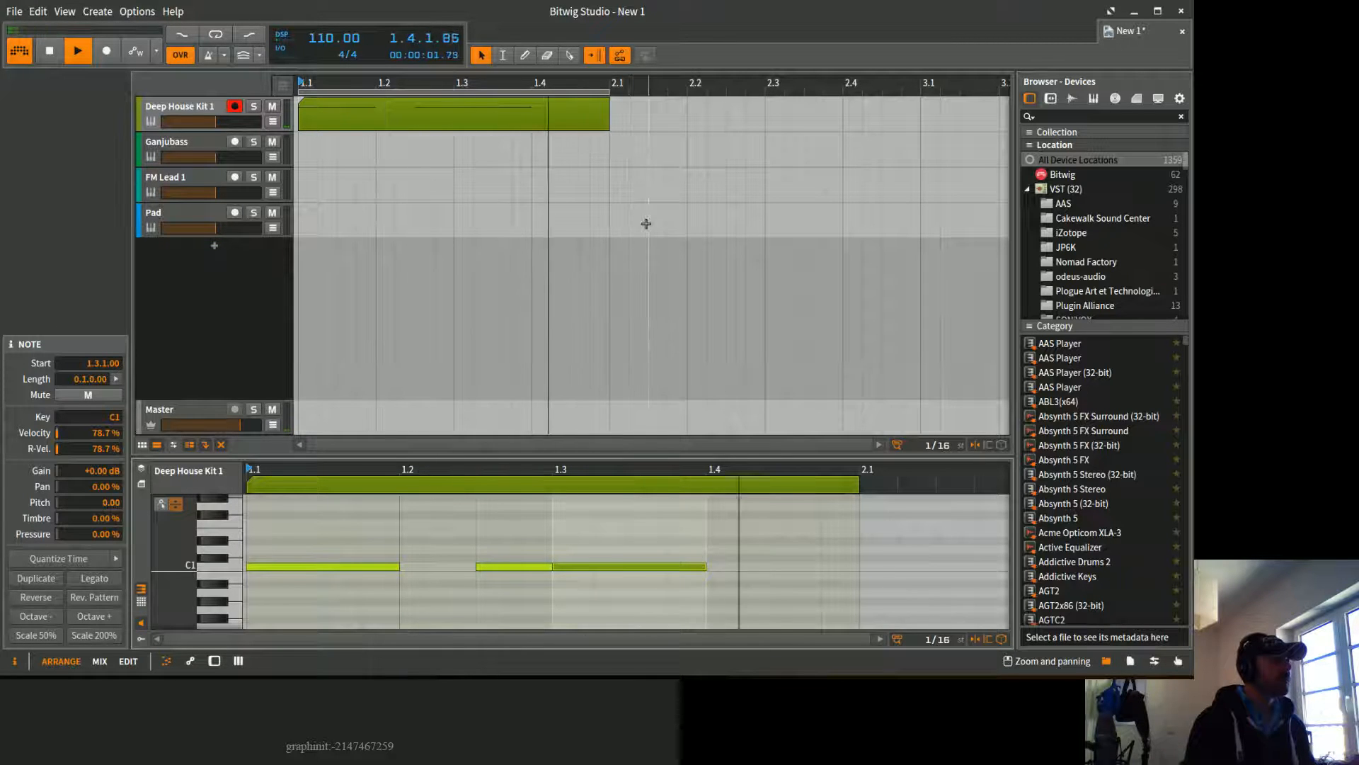
key(space)
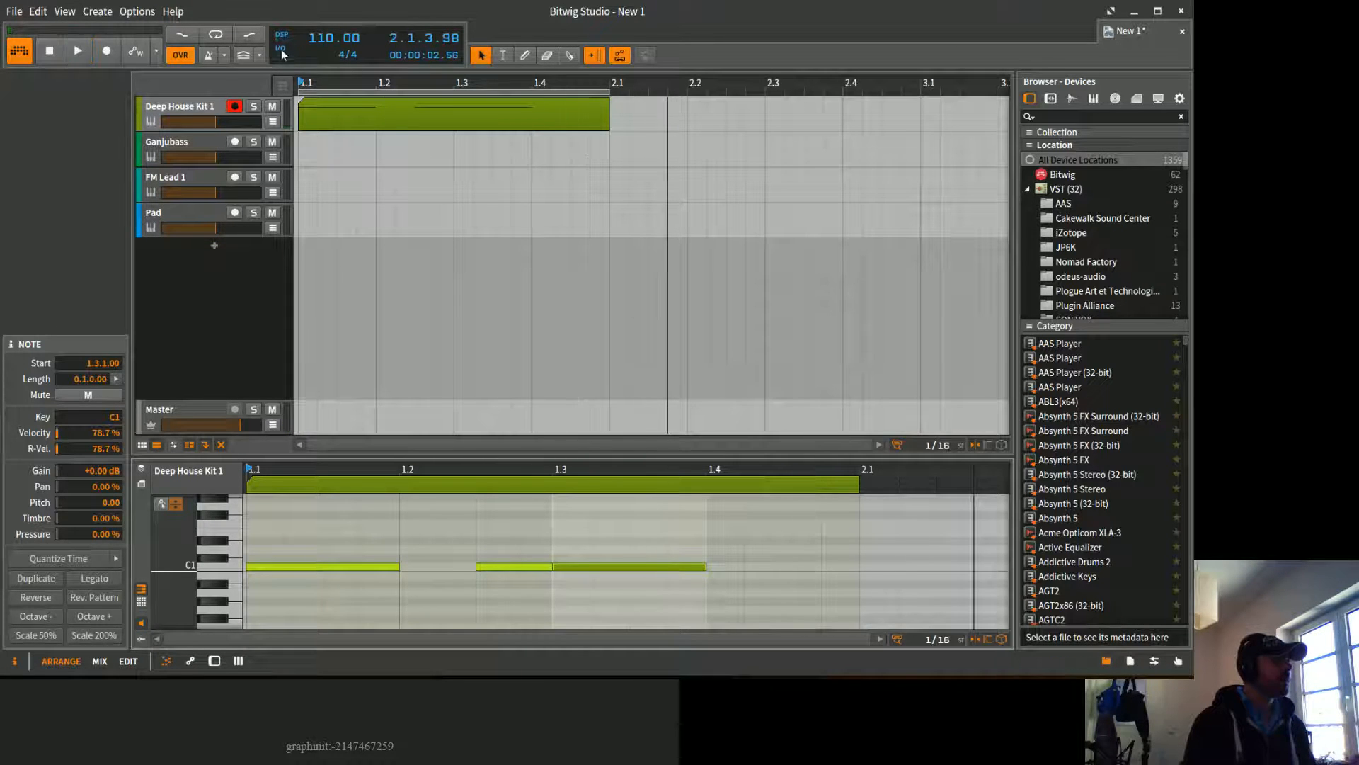
click(216, 35)
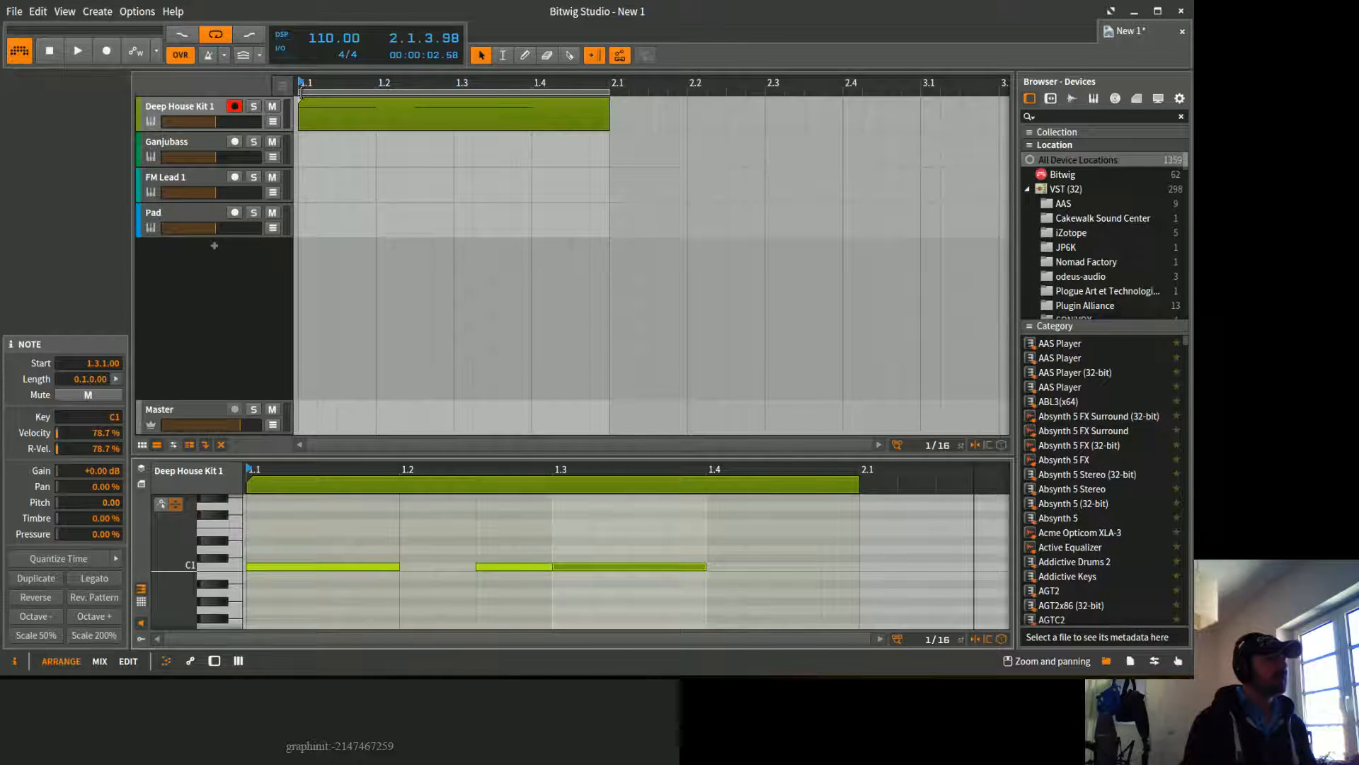
click(556, 91)
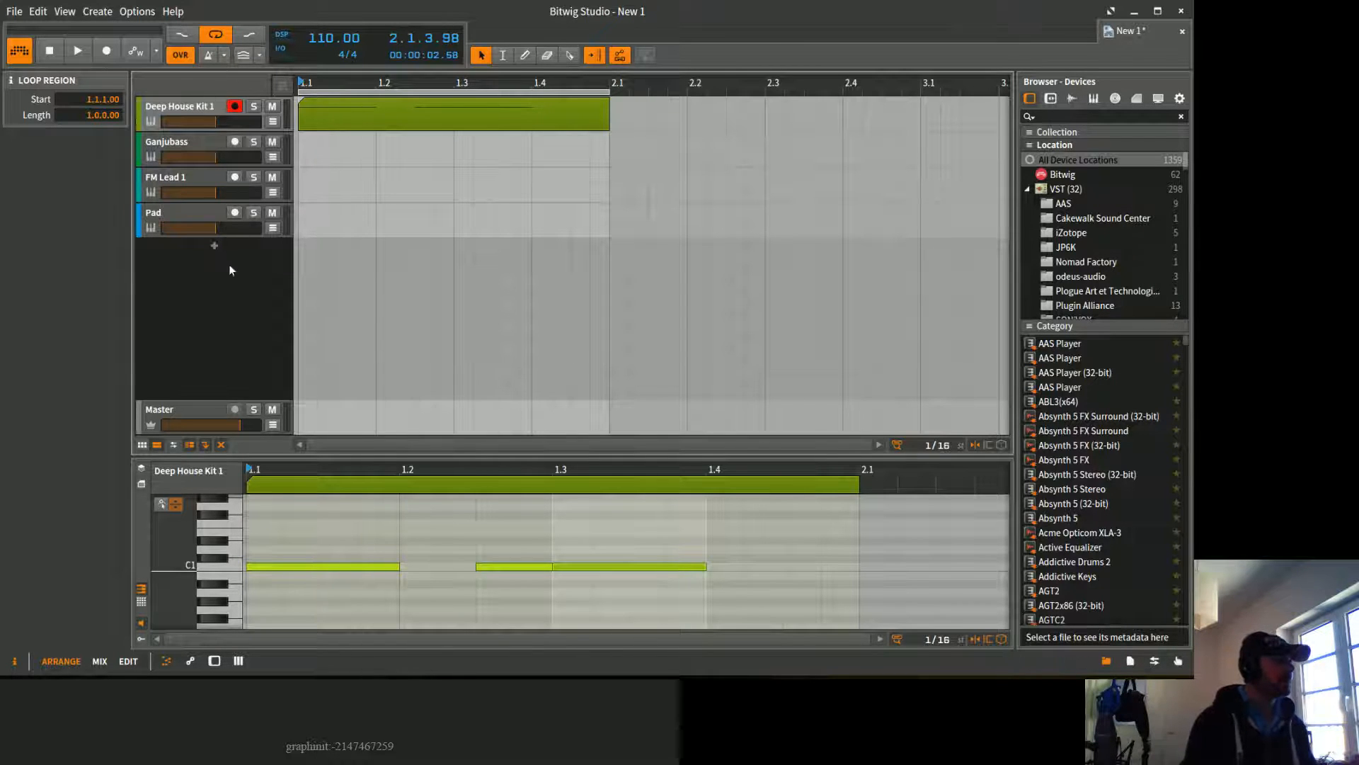
key(space)
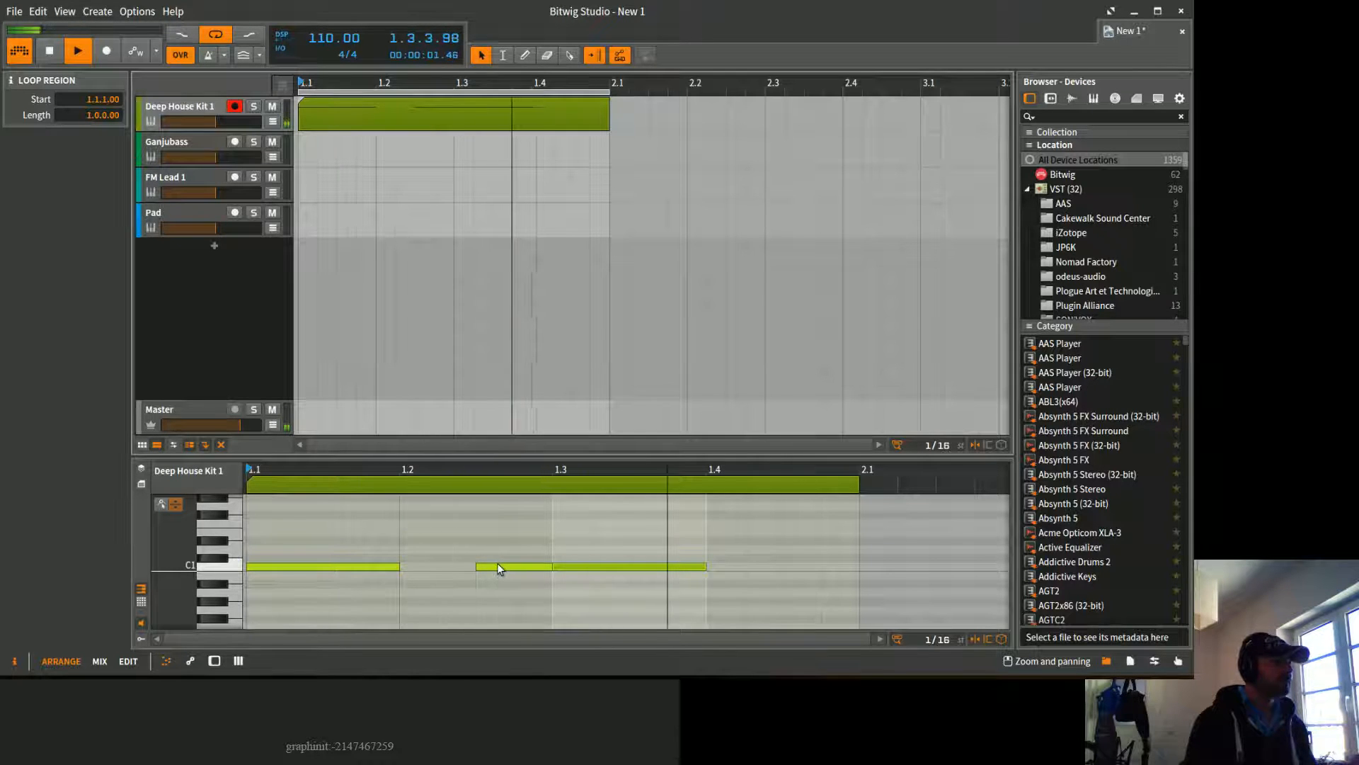
Step: Show the velocity lane, lower the velocity of the kick at 1.2.3 to 61.0 %, and stop playback
click(142, 638)
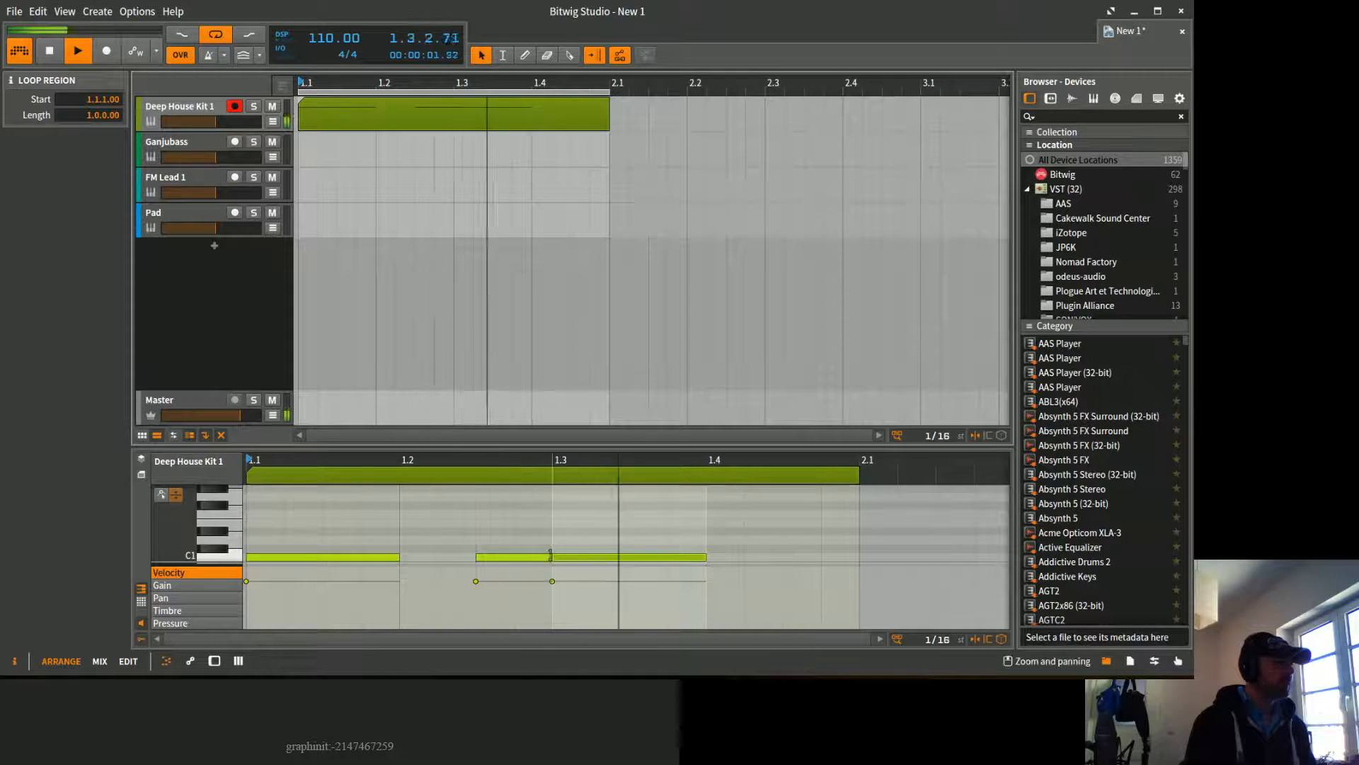
drag(503, 583, 503, 600)
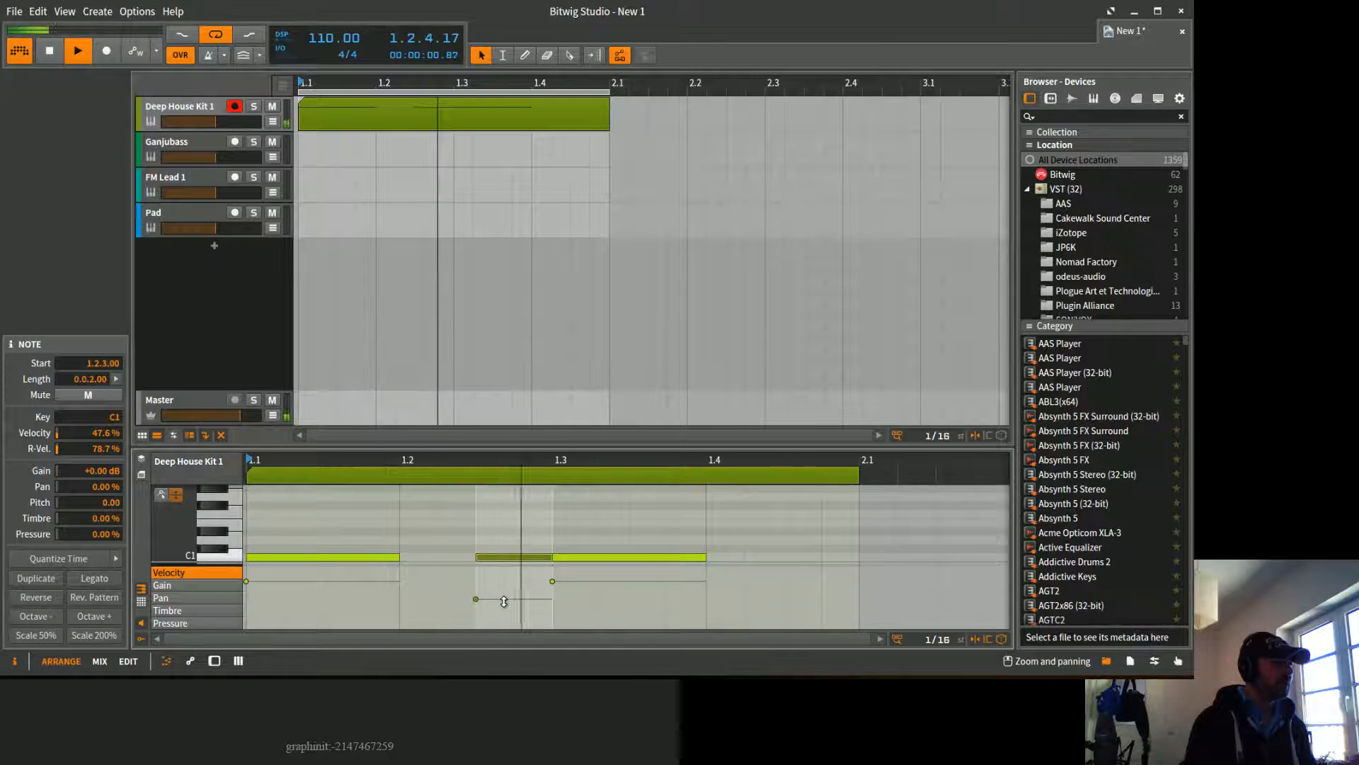
drag(503, 599, 504, 591)
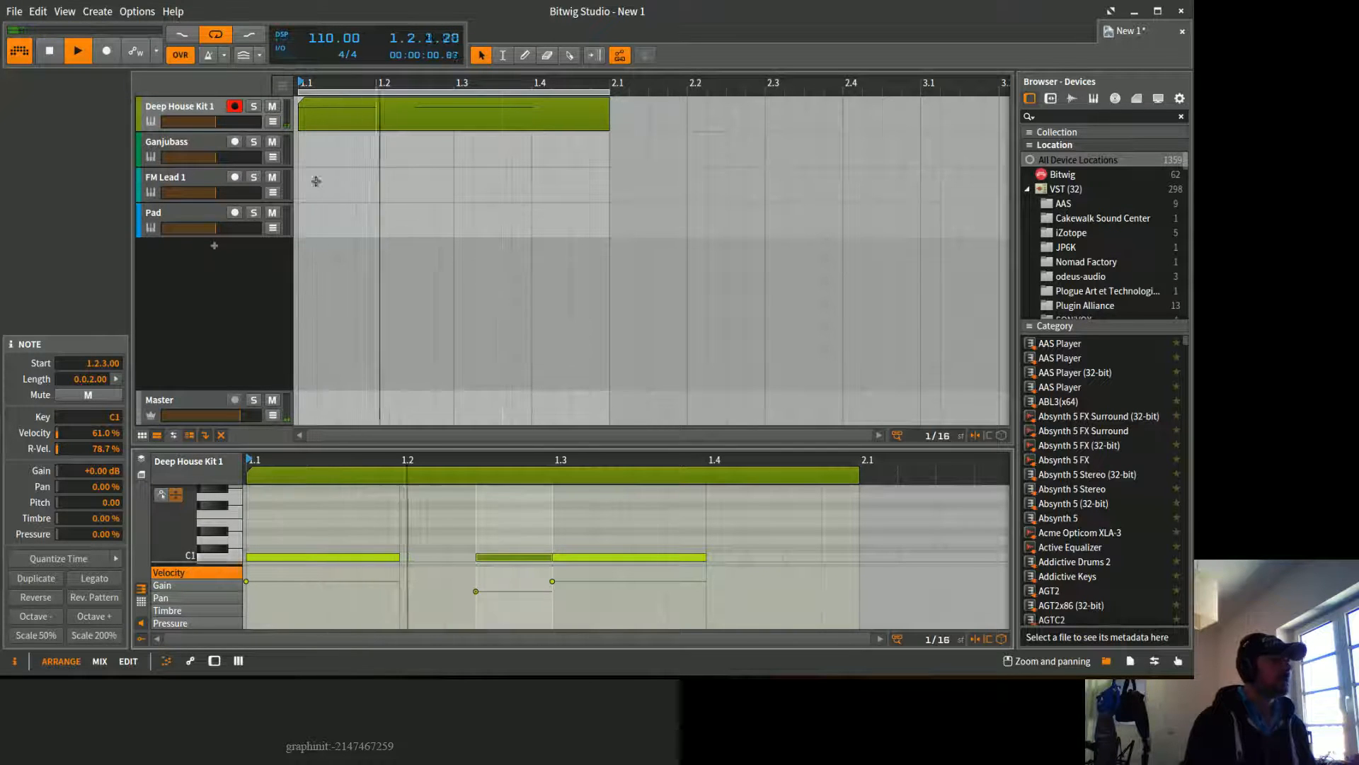
click(86, 56)
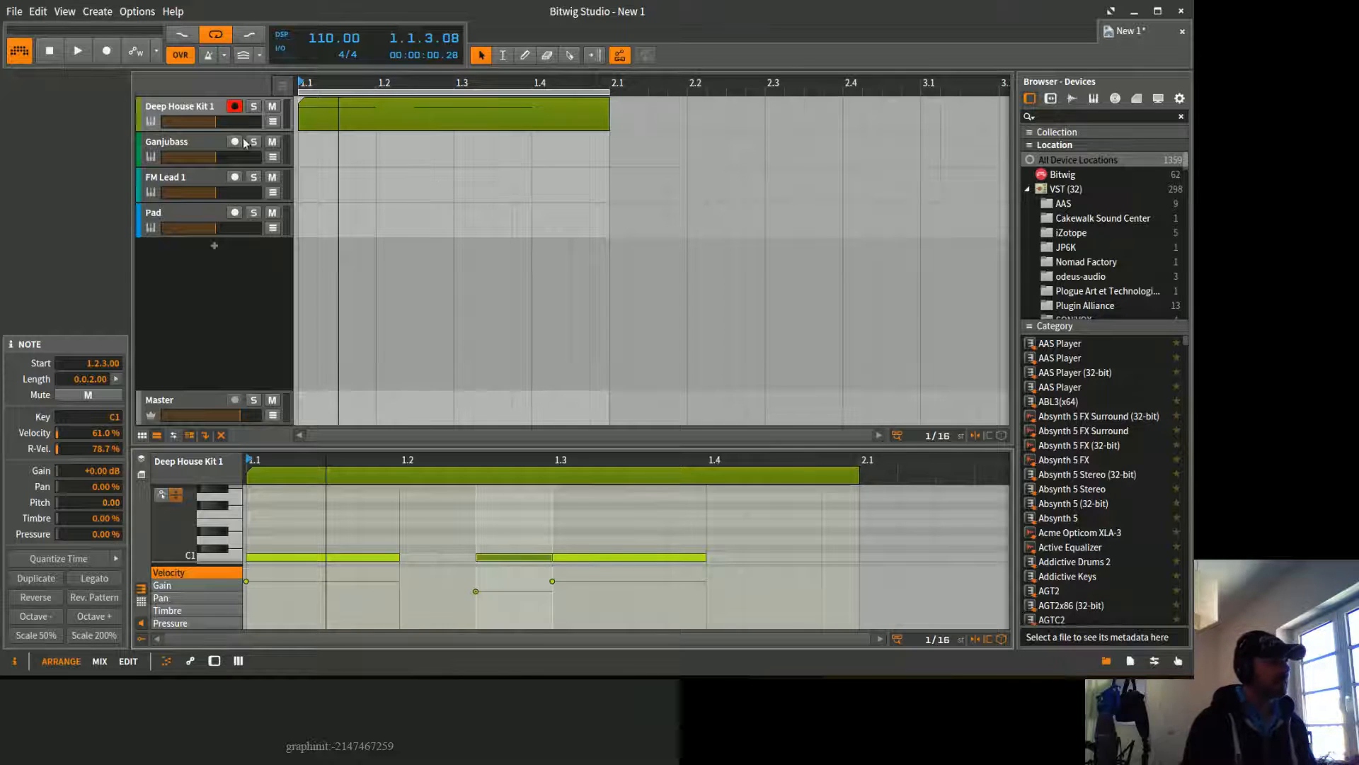
Step: Look over the track settings of Deep House Kit 1, Ganjubass and FM Lead 1
click(176, 113)
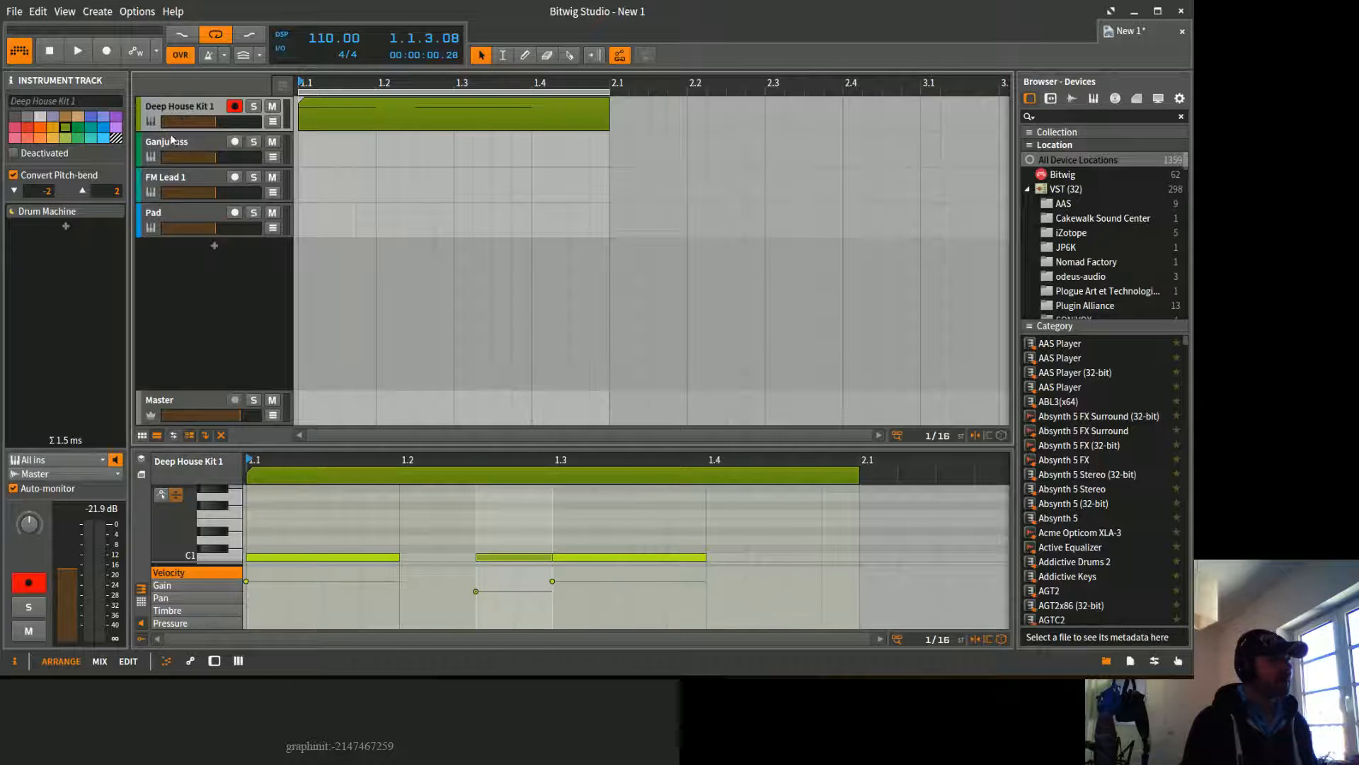
mouse_move(196, 203)
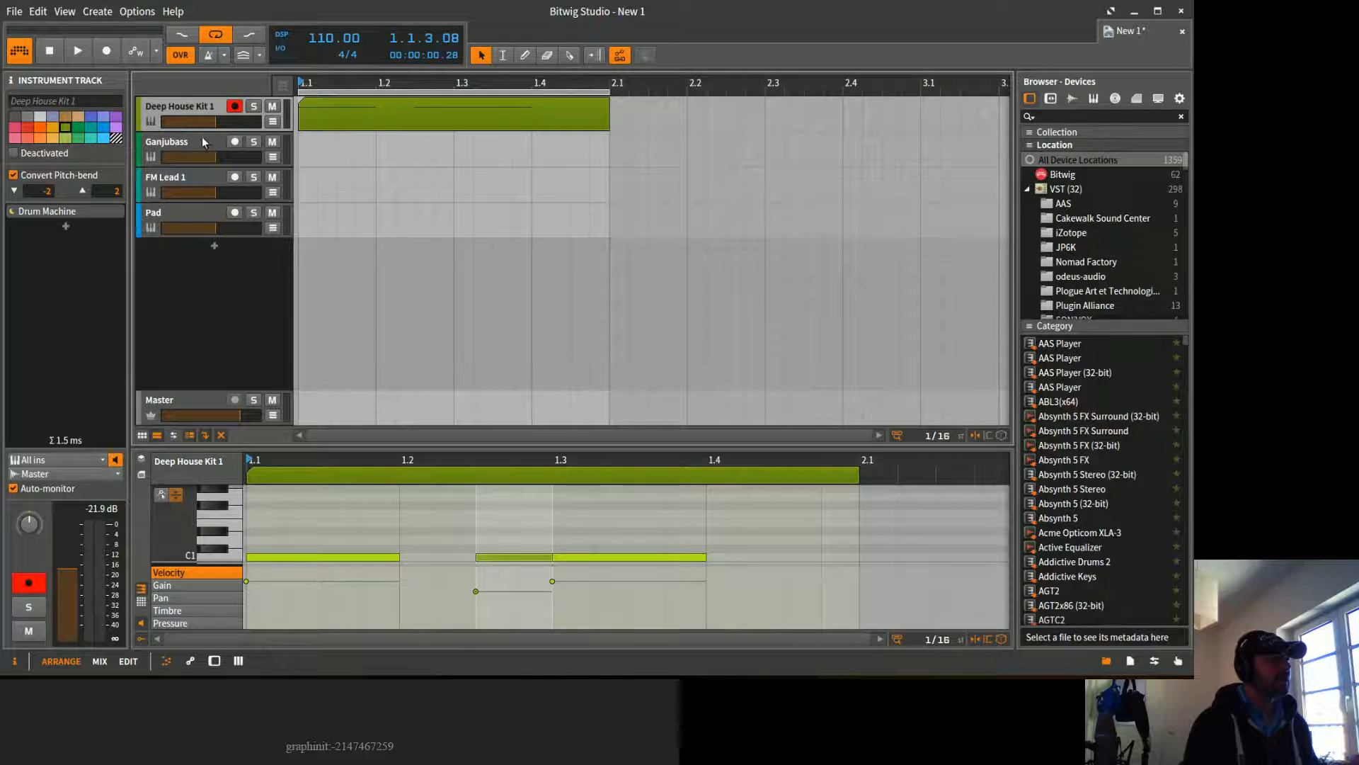
click(201, 139)
click(199, 175)
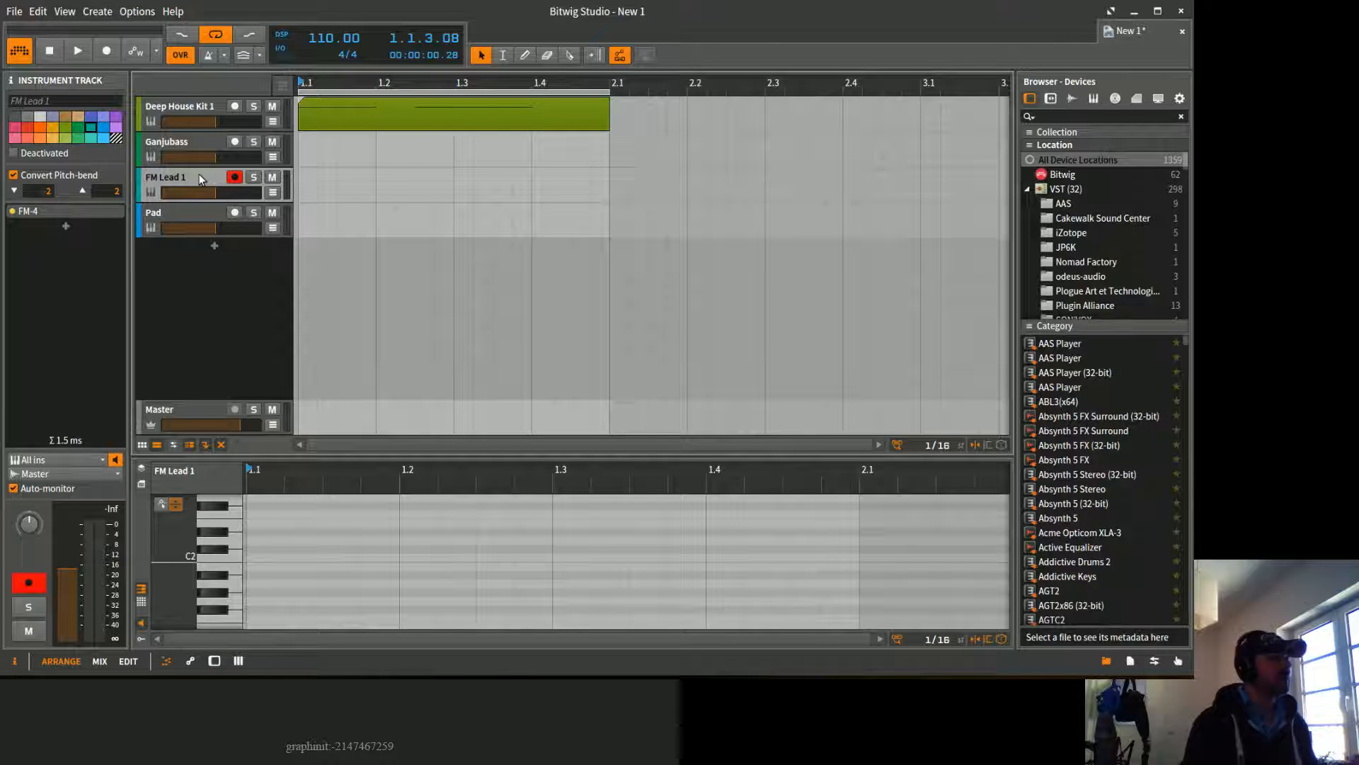
click(188, 109)
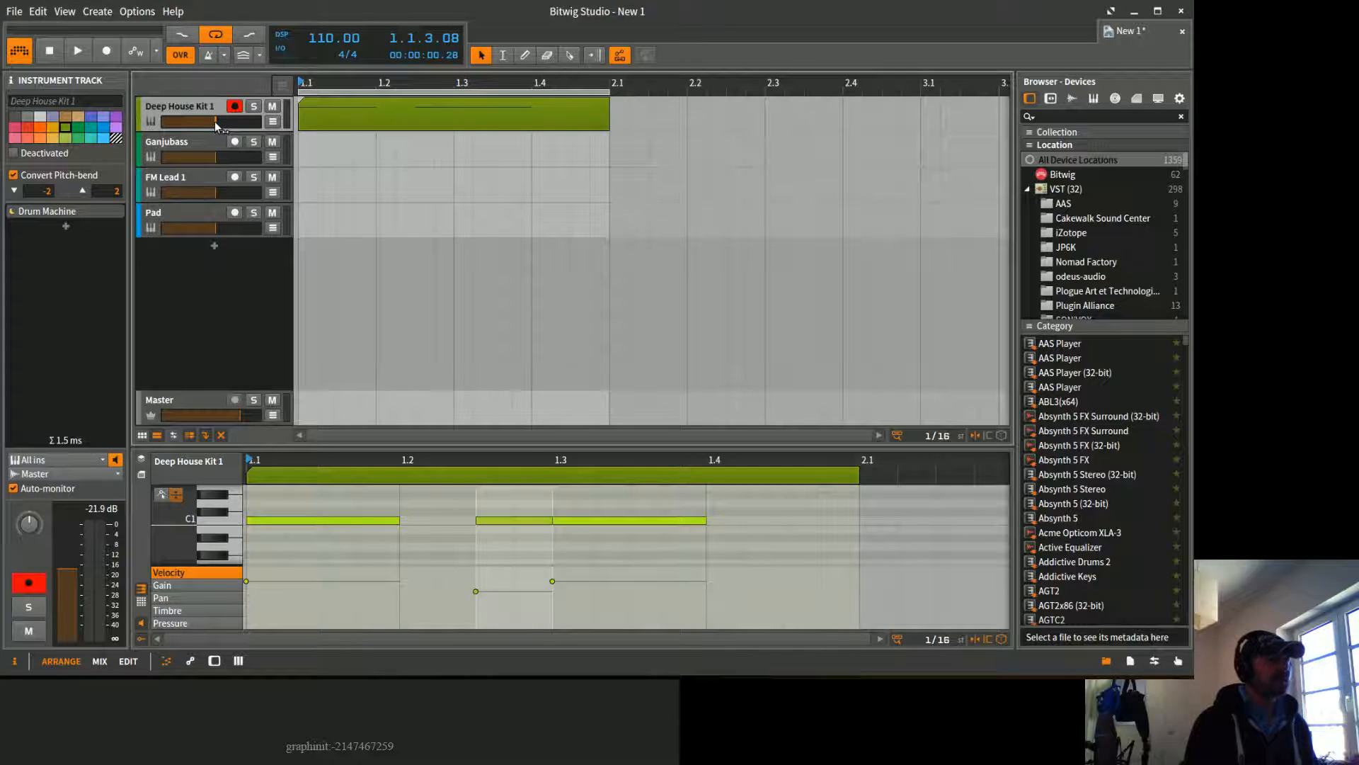
mouse_move(215, 121)
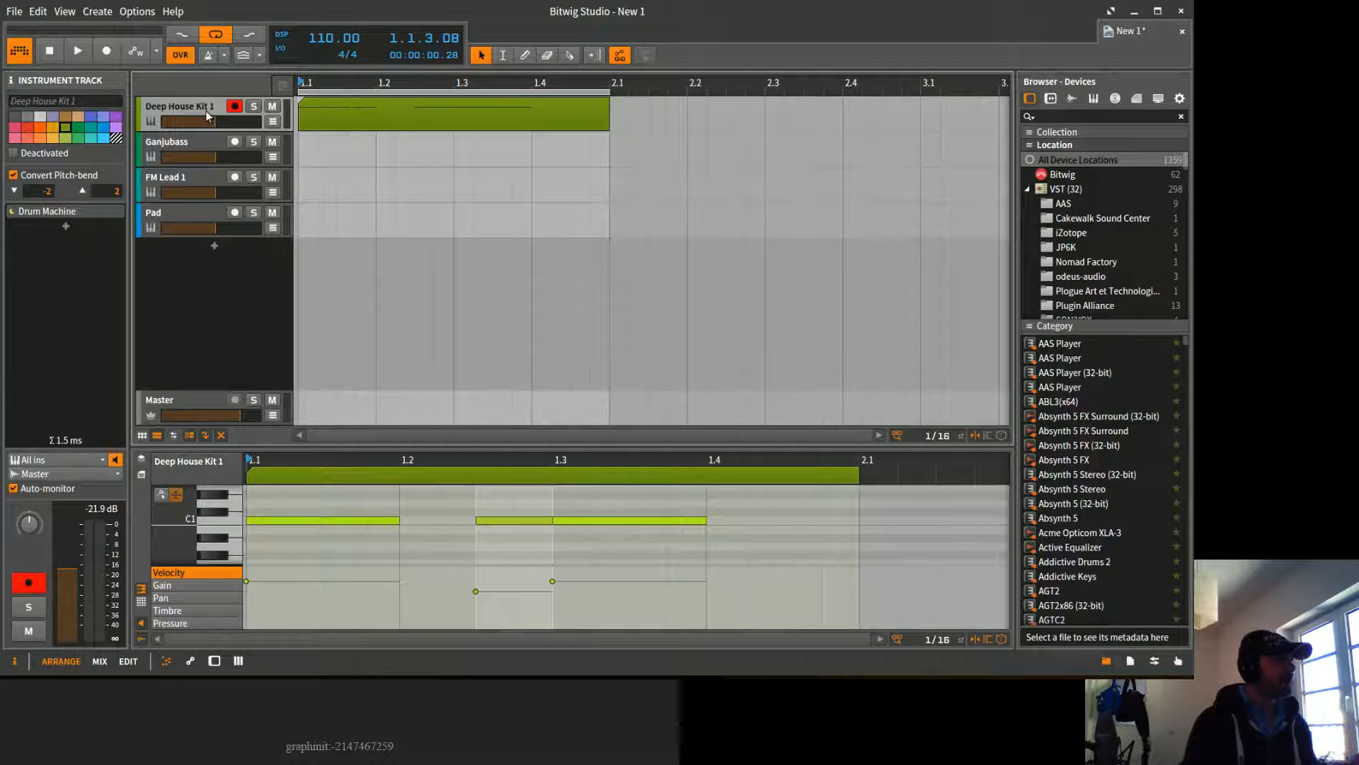
Step: Create a group track and recolour the Deep House Kit 1 track grey
right_click(184, 248)
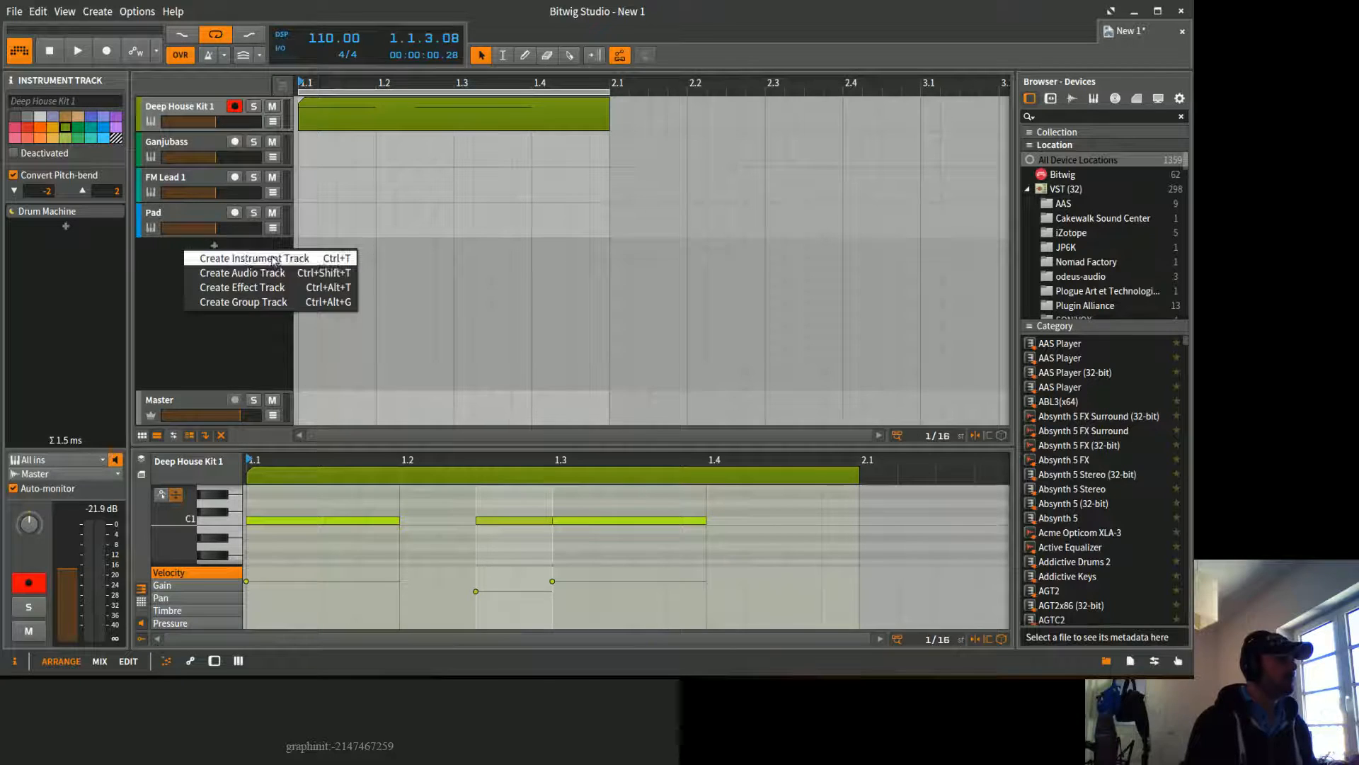
click(266, 303)
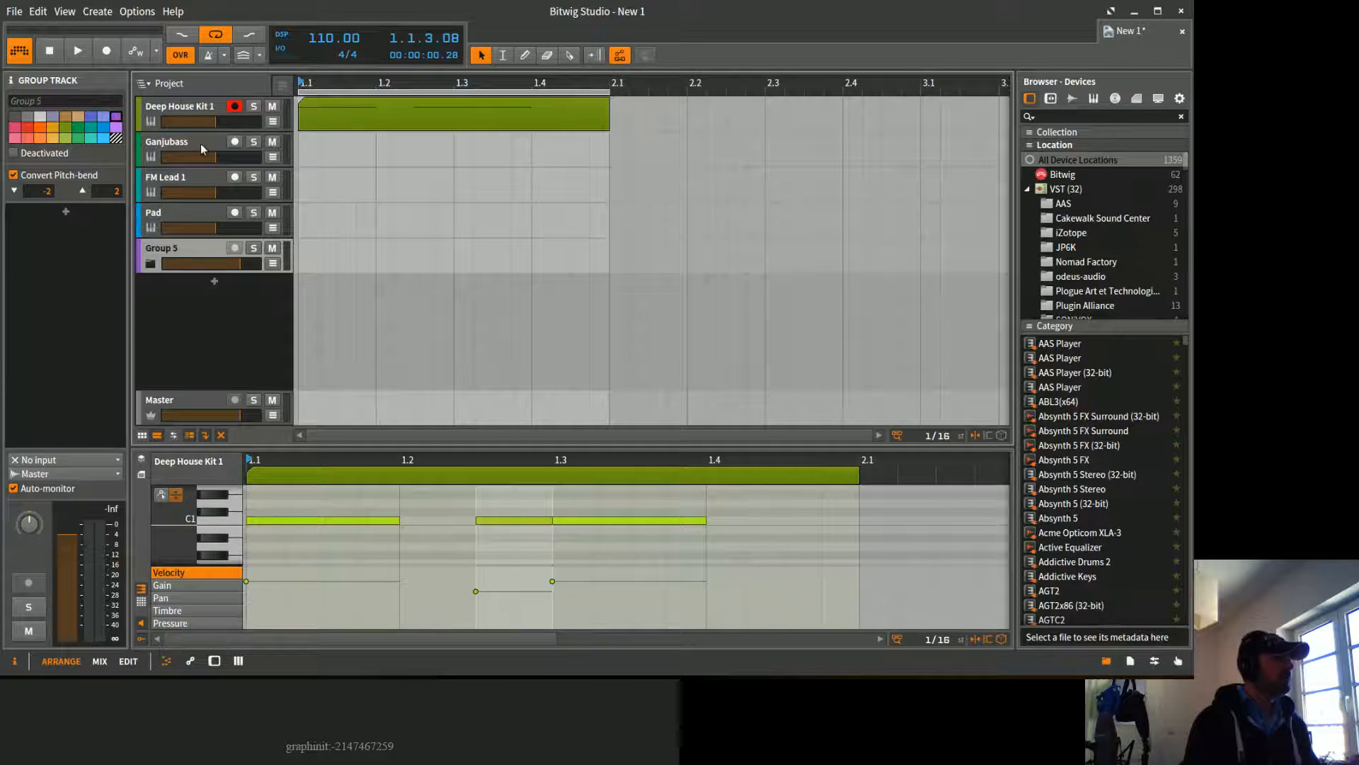
click(187, 109)
click(27, 116)
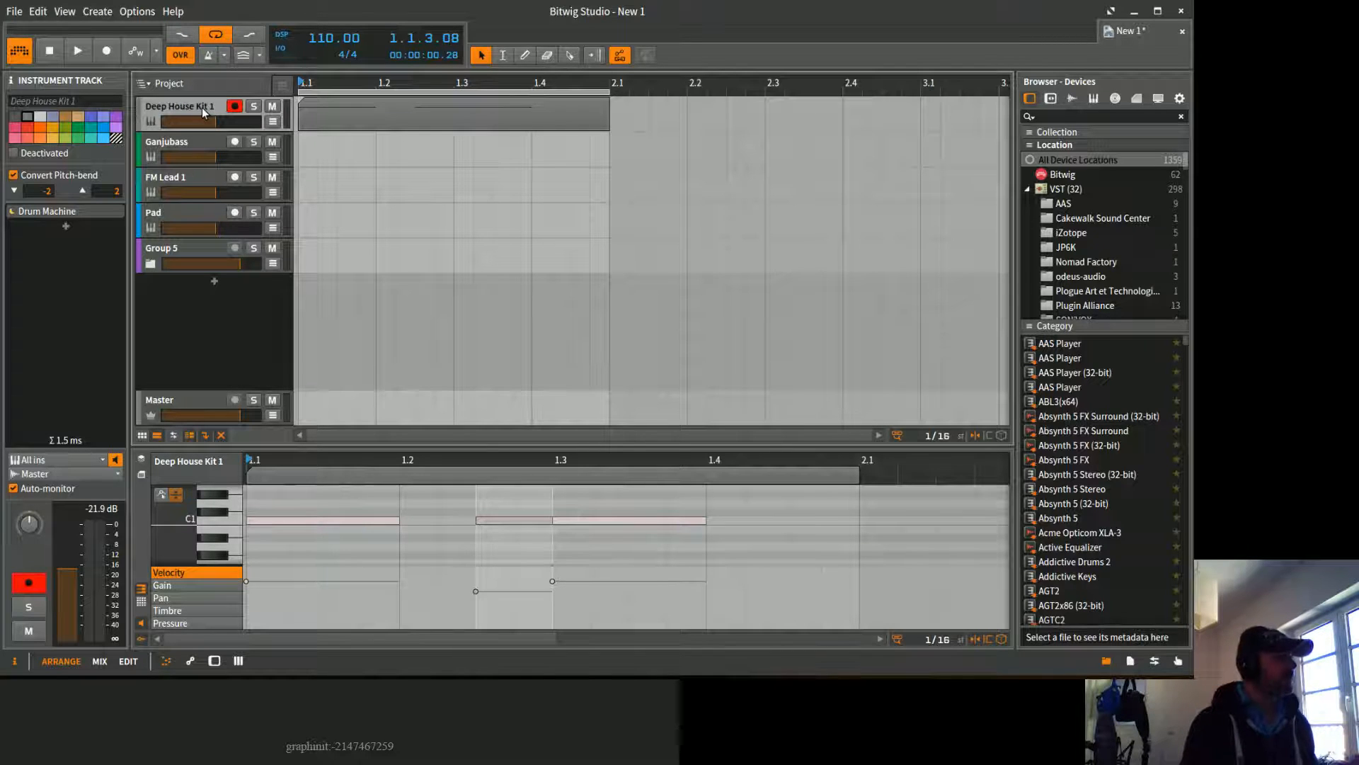
Step: Colour the new group track dark grey and rename it Drums and Percussion
click(190, 247)
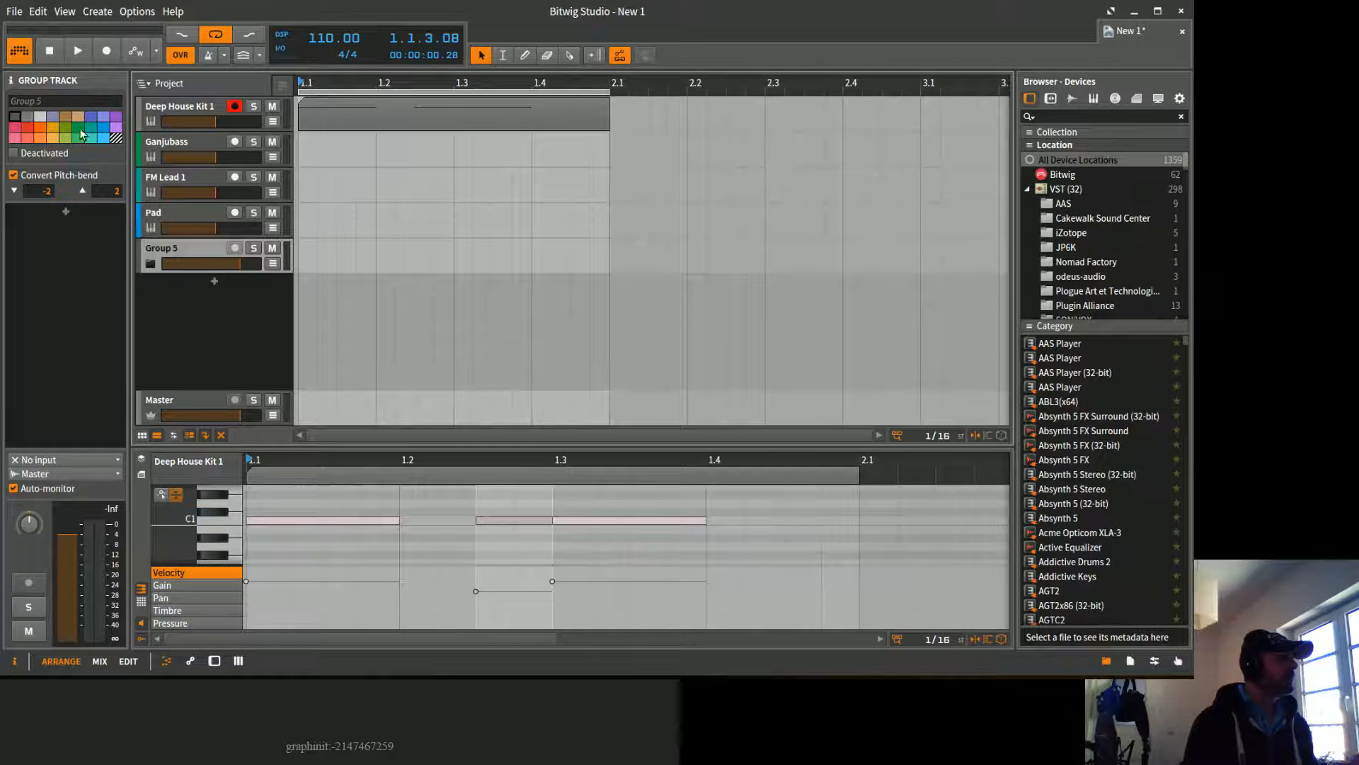
text(Dru)
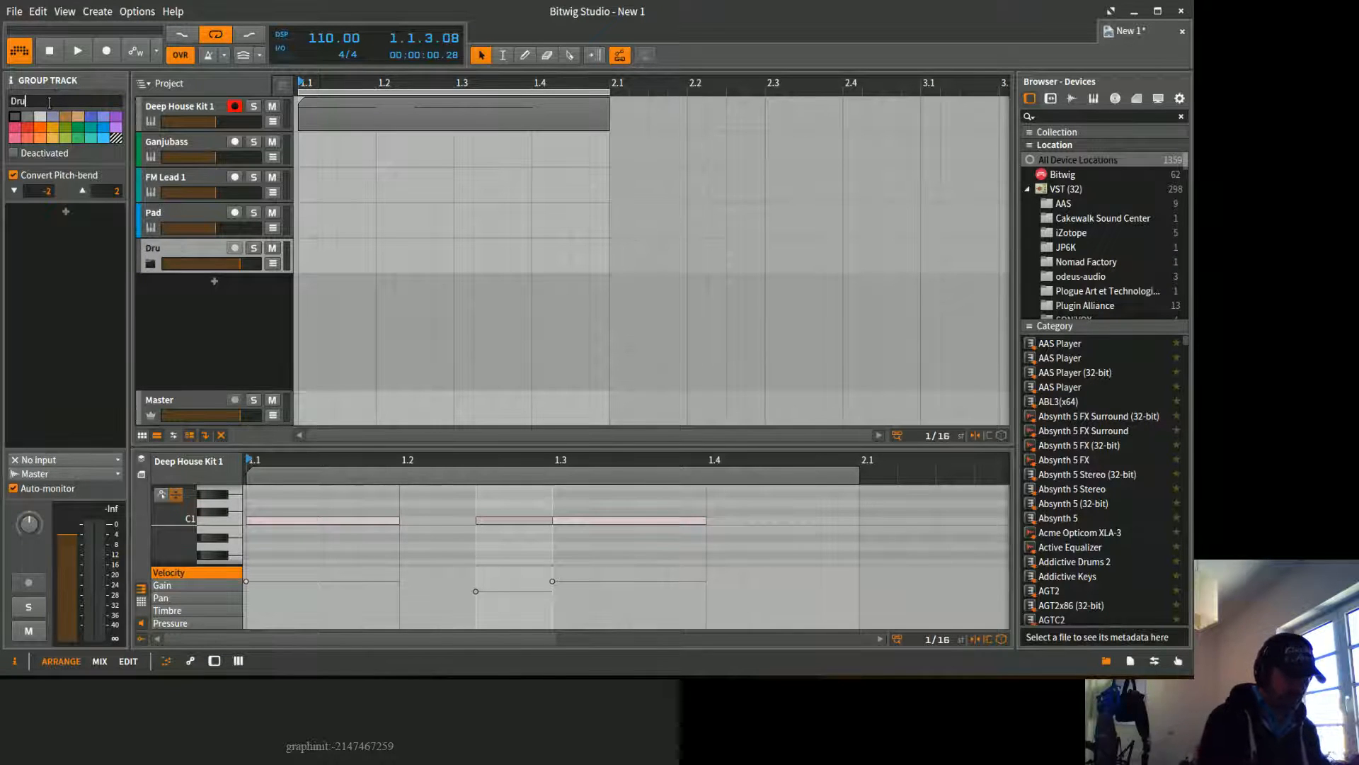
text(ms and P)
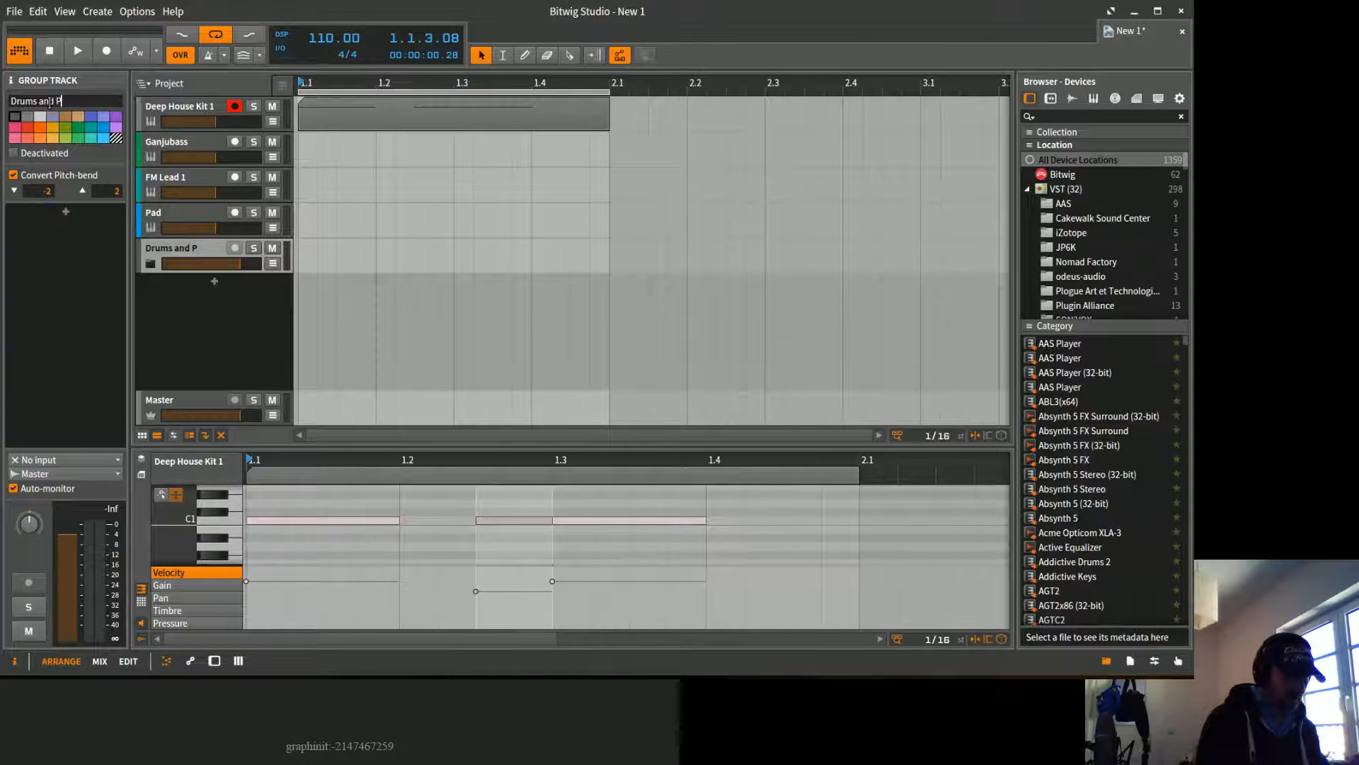
text(ercussion)
key(Return)
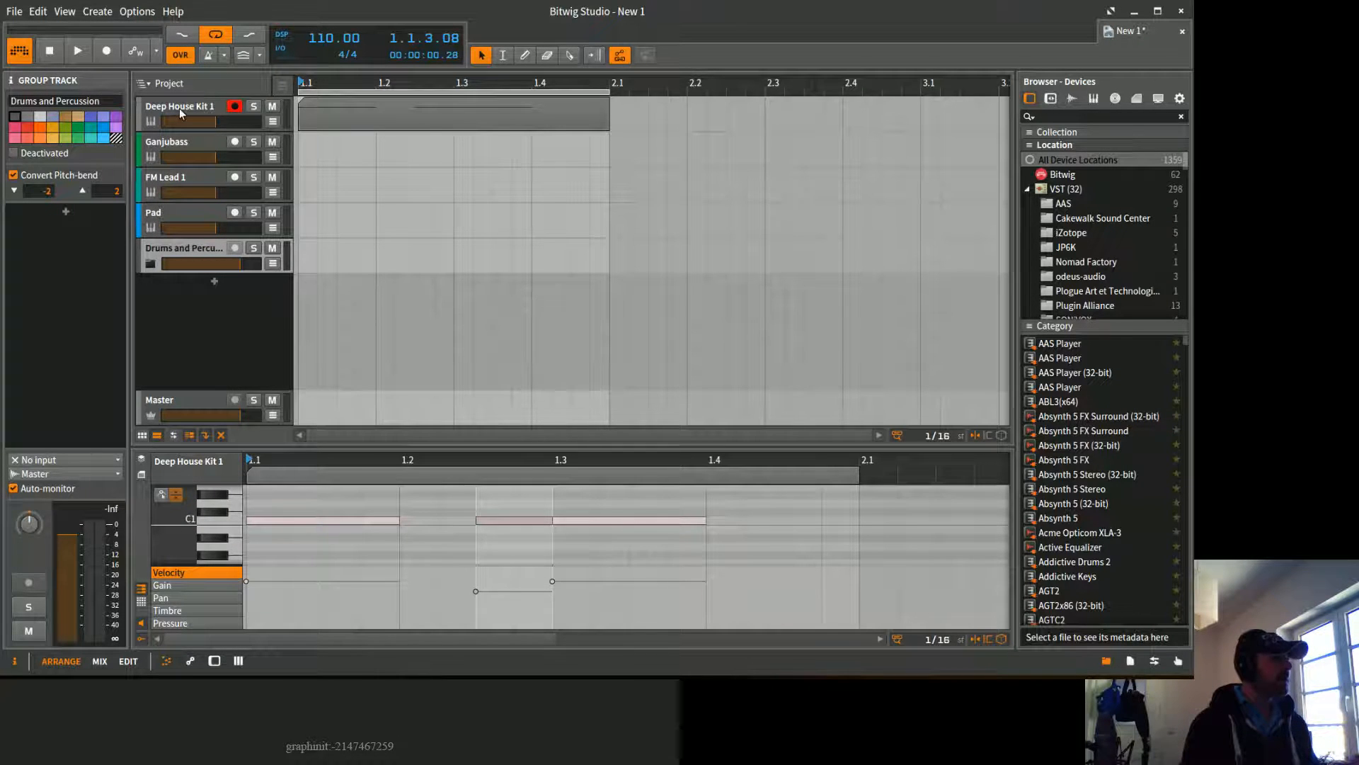
Step: Move Deep House Kit 1 into the Drums and Percussion group, arm it for recording inside the expanded group, and collapse the group
drag(181, 113, 185, 256)
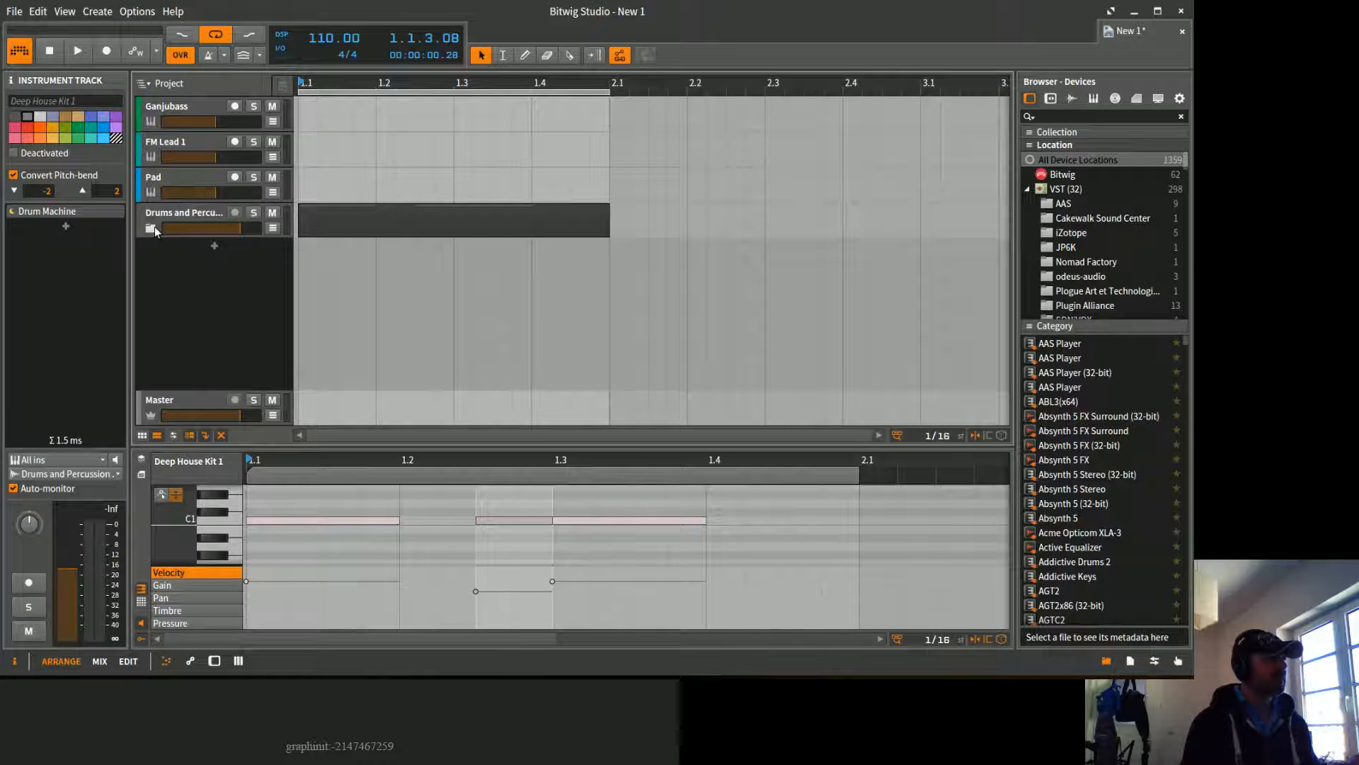
click(156, 230)
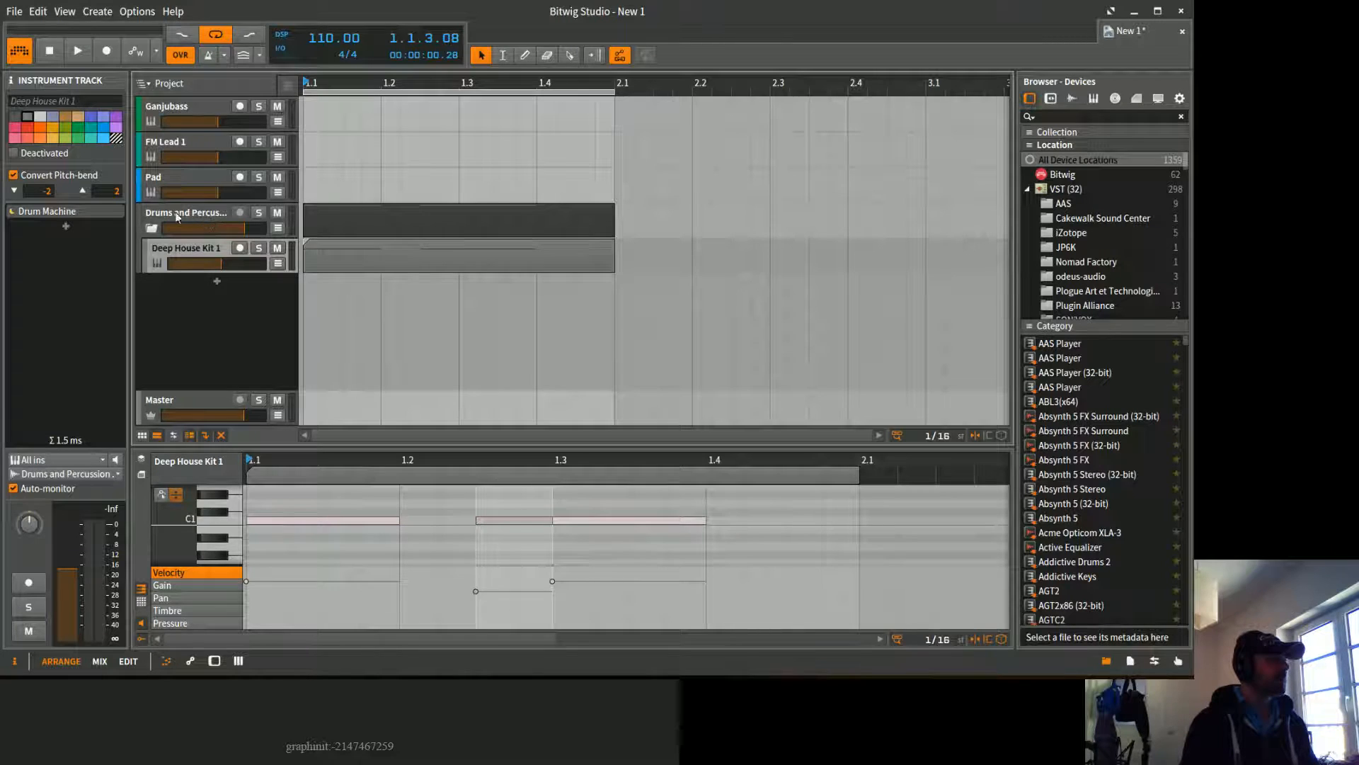
click(240, 247)
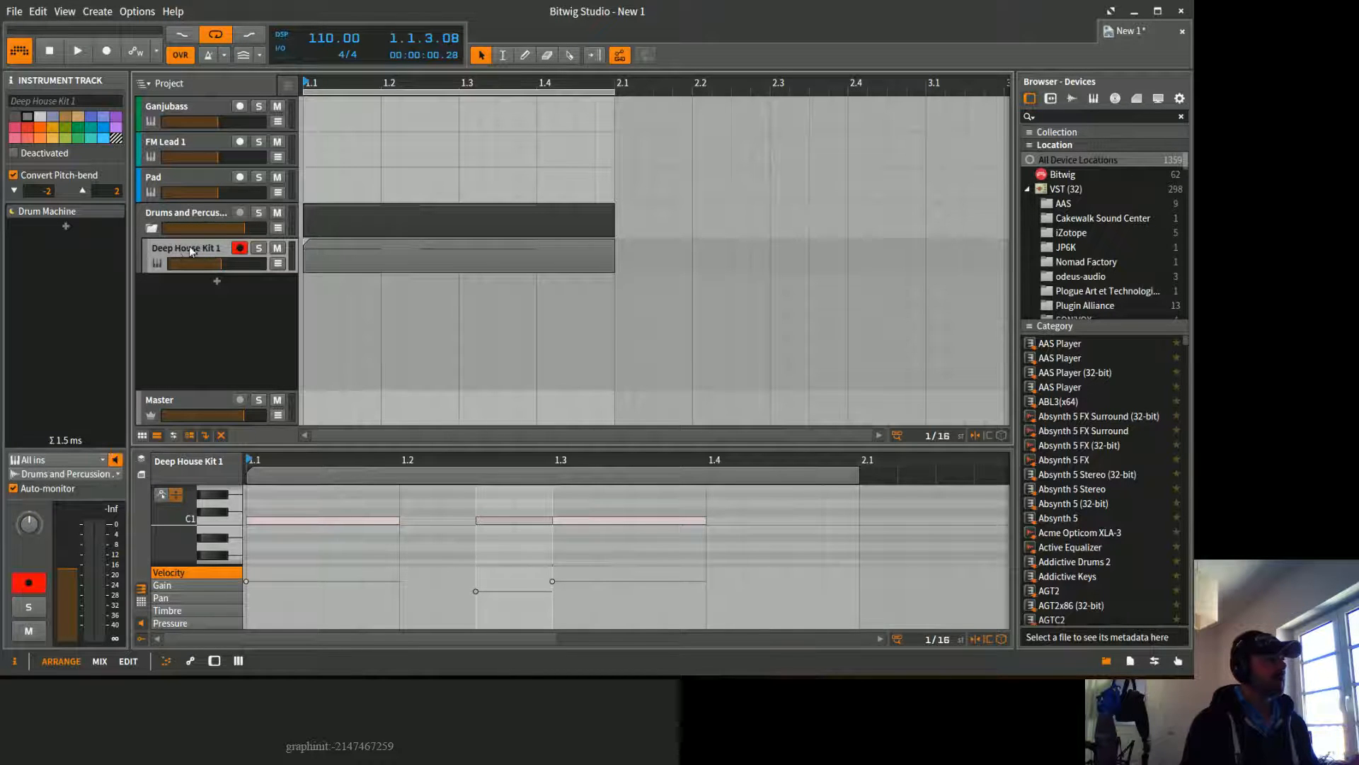
click(152, 229)
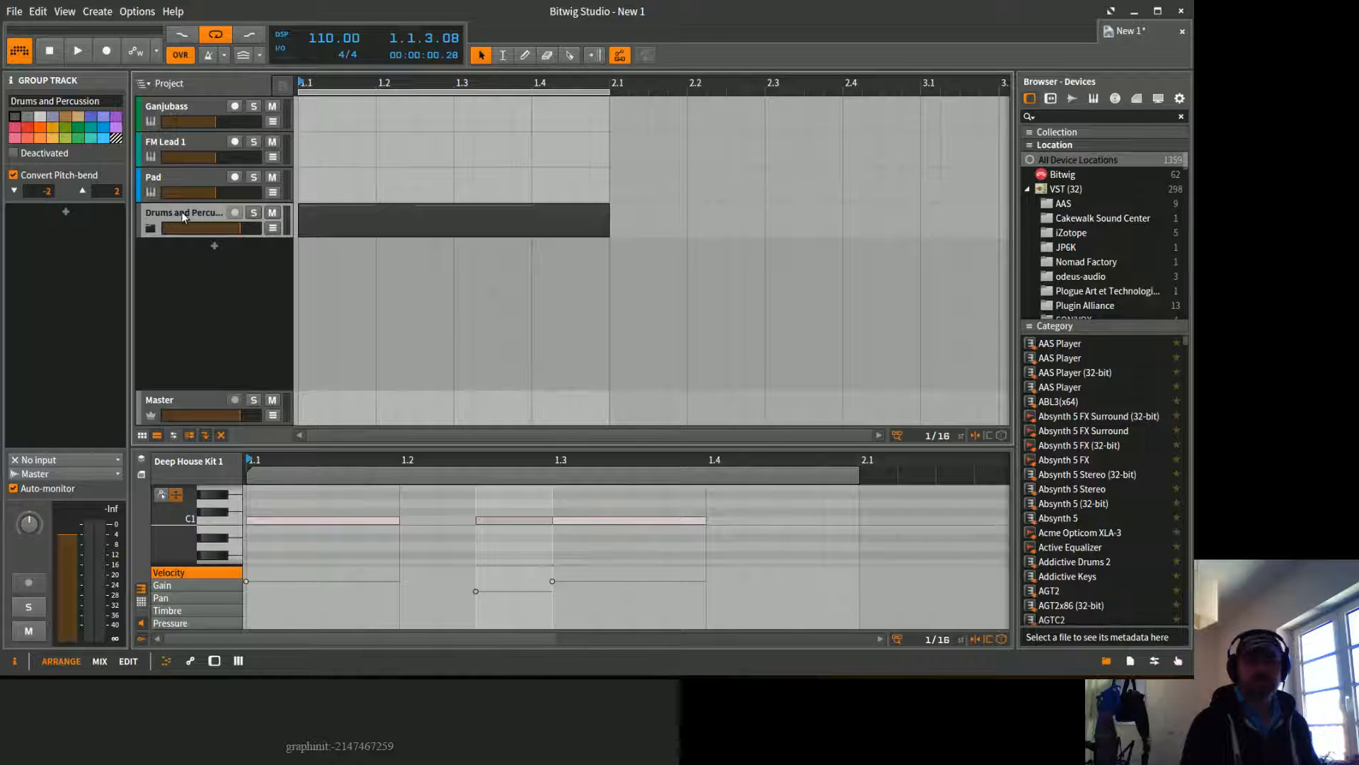
Step: Create a second group track, colour it green and name it Leads
click(208, 247)
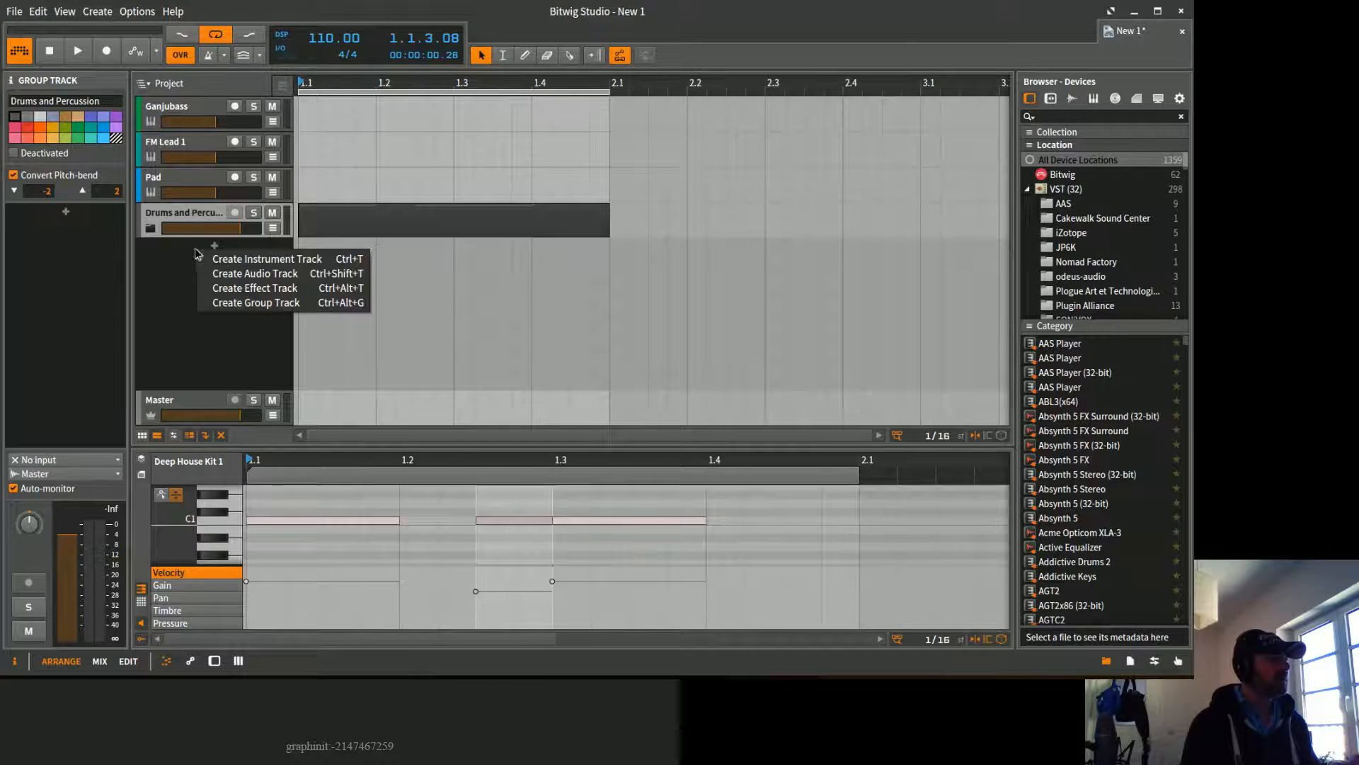
click(278, 303)
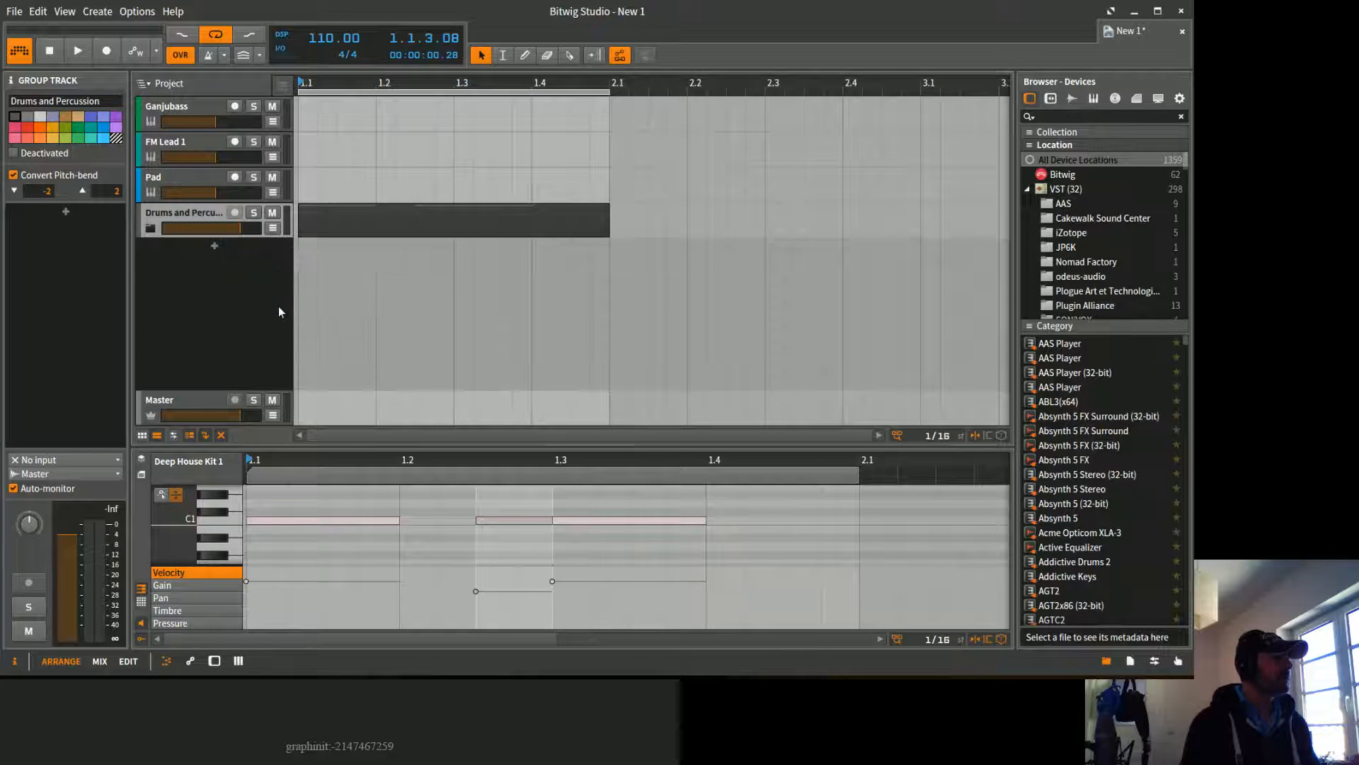
click(78, 127)
text(Leads)
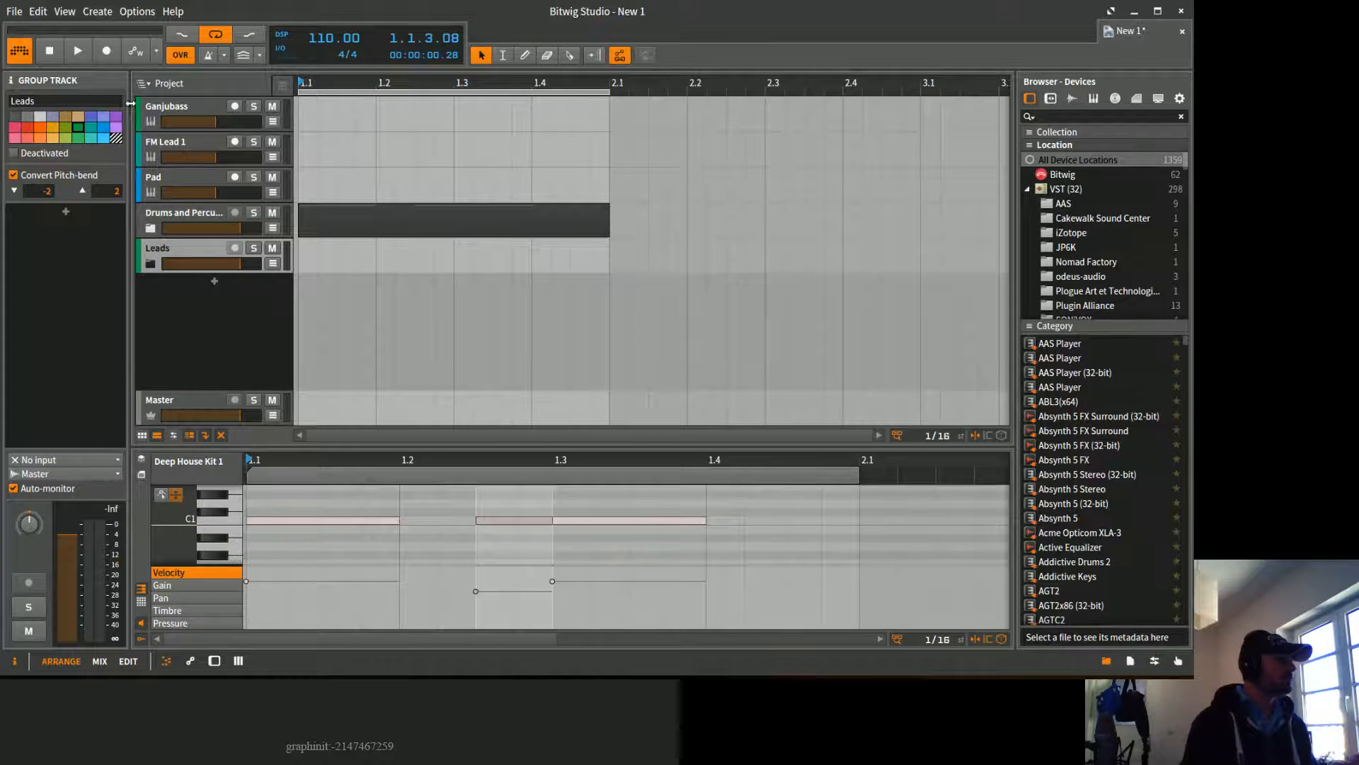
Step: Recolour the FM Lead 1 track light green and move it into the Leads group
click(185, 147)
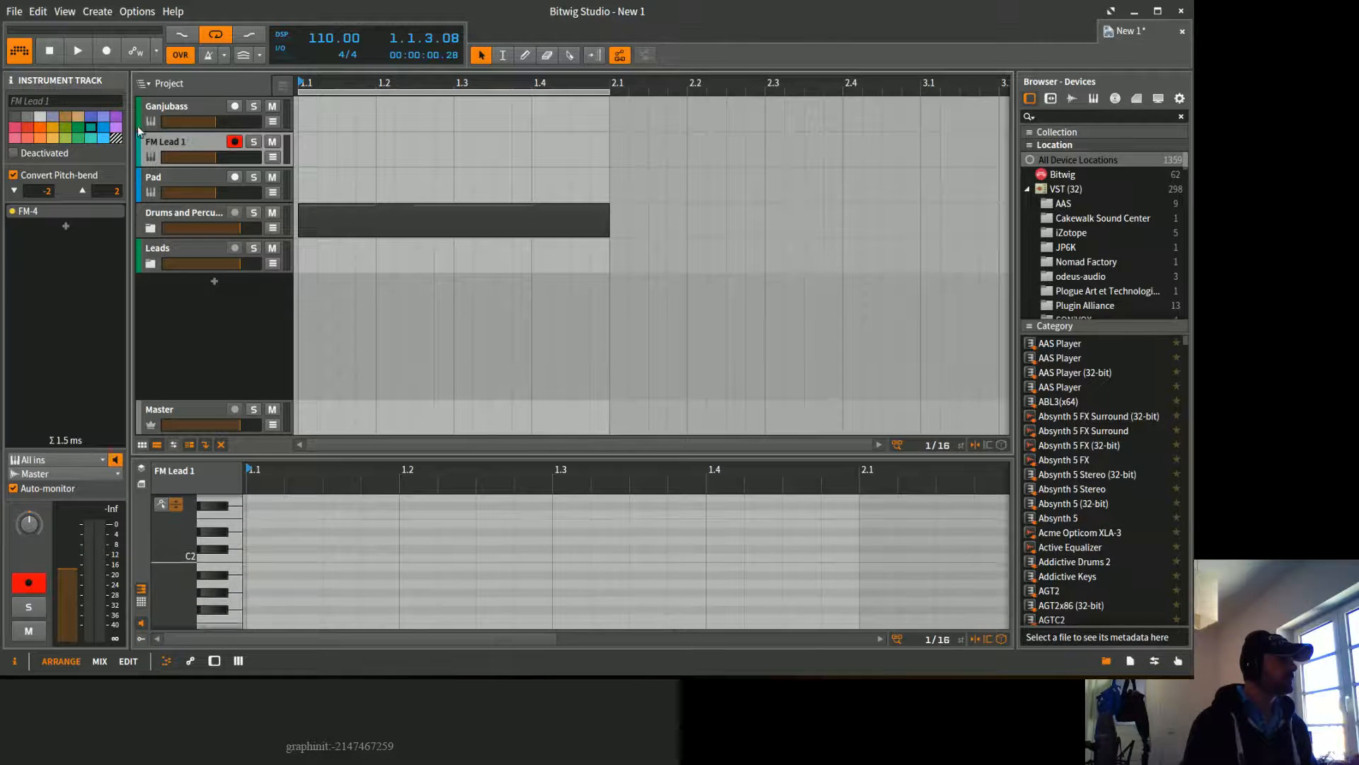
click(79, 136)
drag(185, 146, 185, 248)
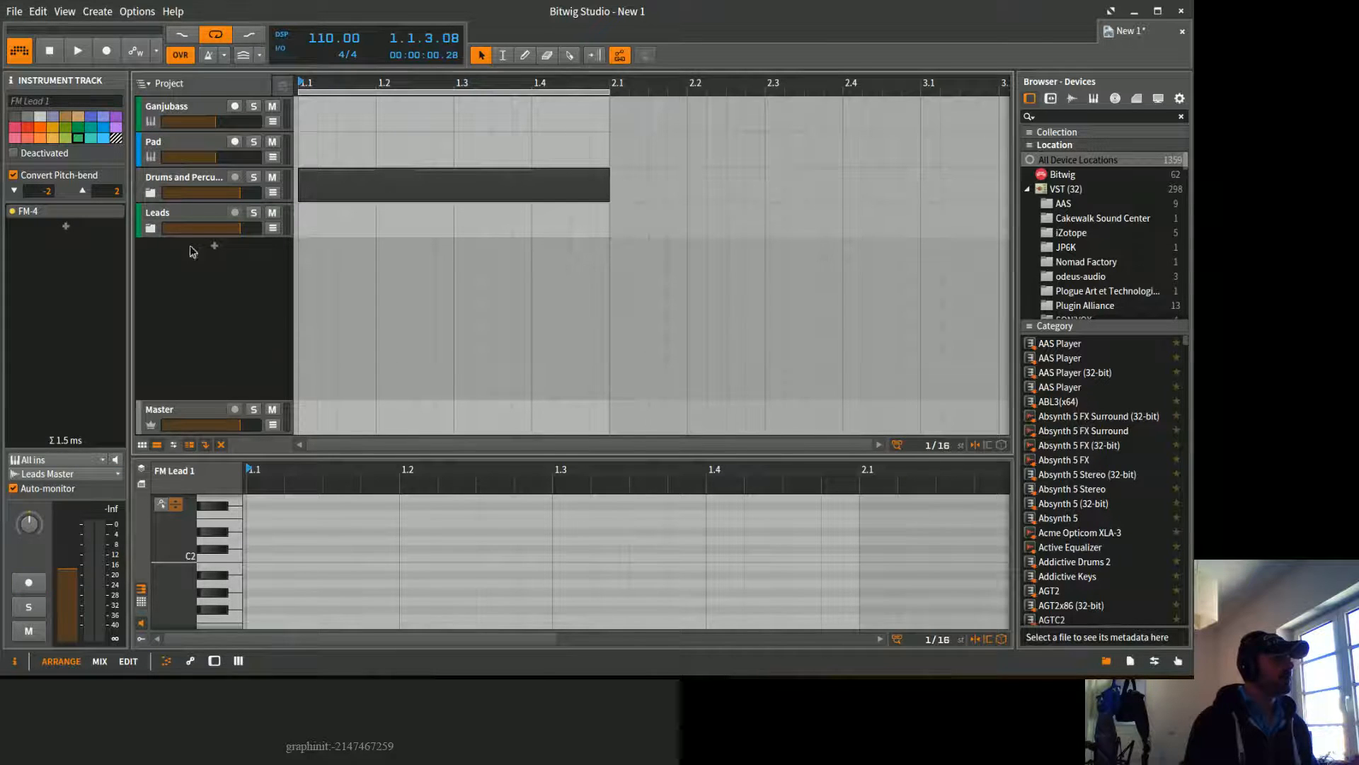
Step: Create a third group track, colour it brown and name it Basses
right_click(190, 249)
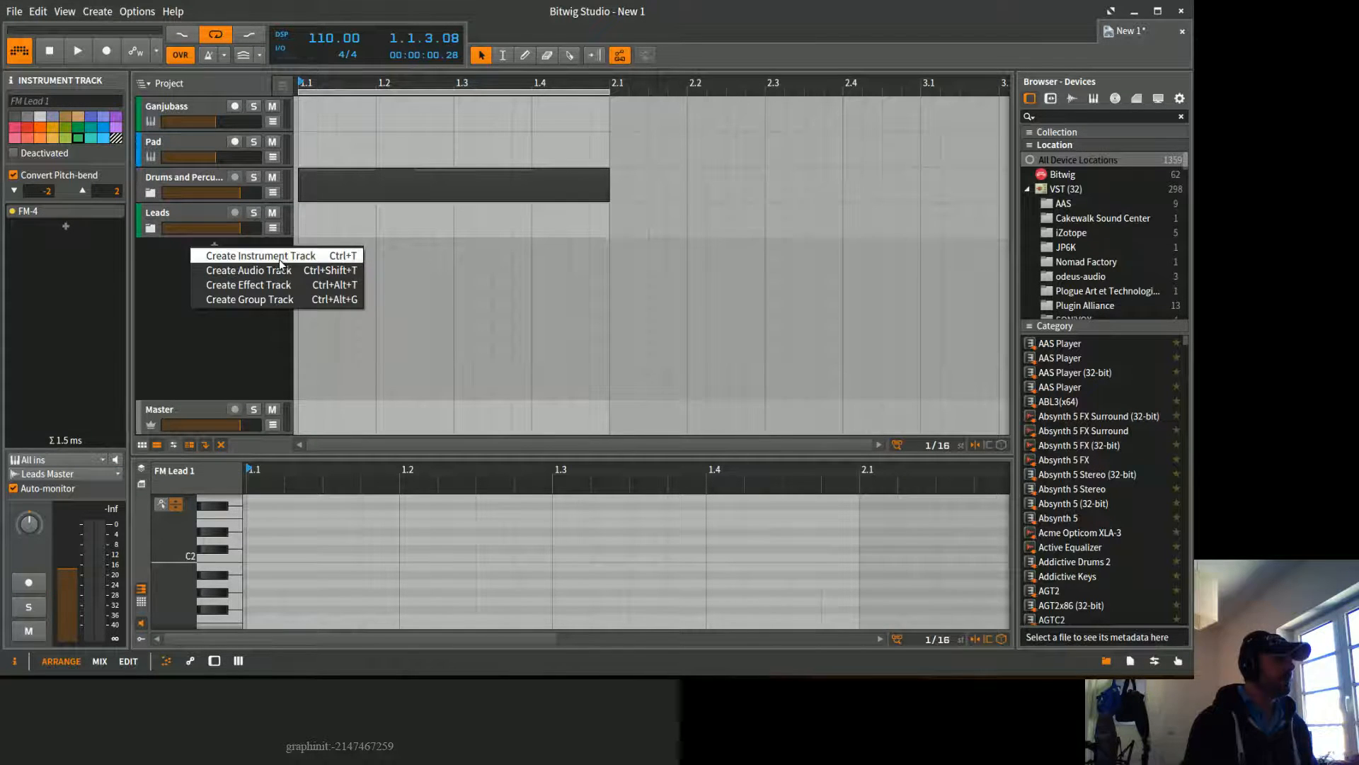
click(260, 300)
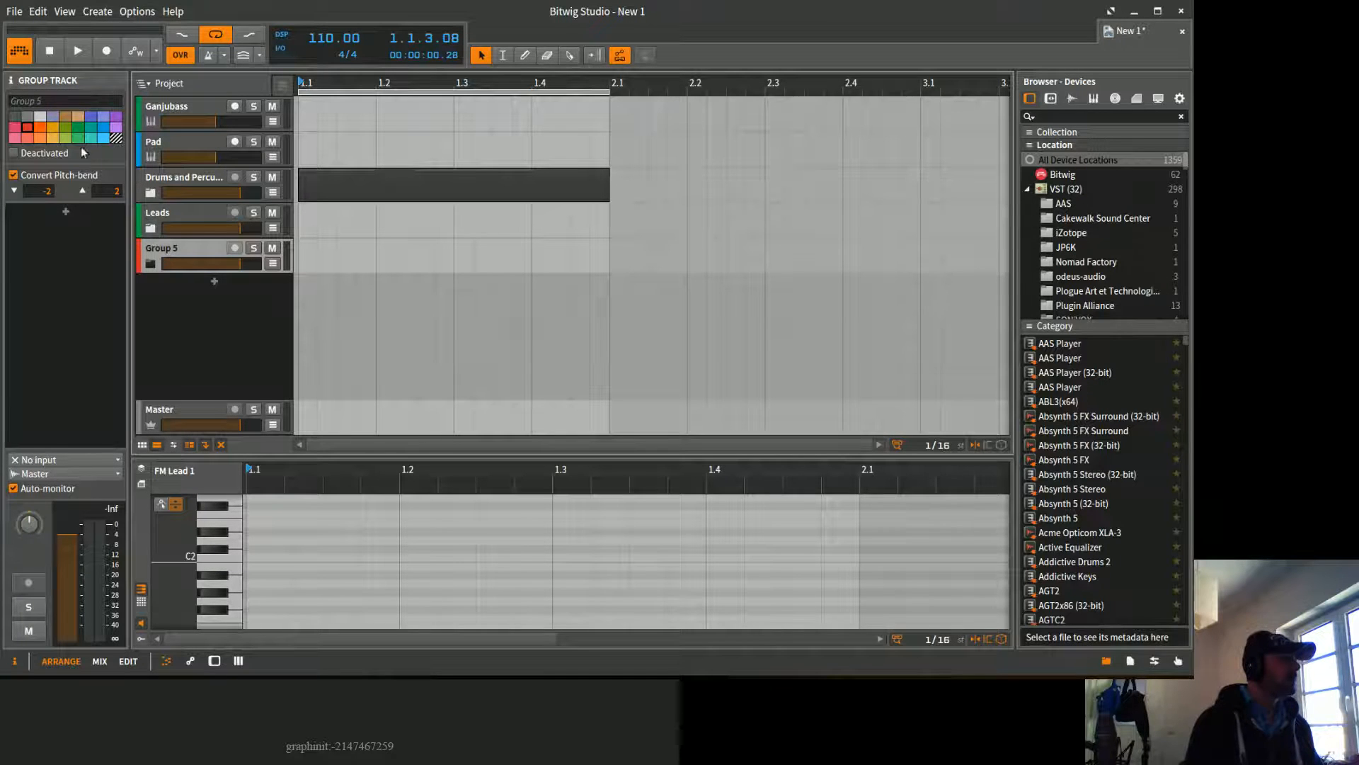
click(65, 116)
click(39, 101)
text(B)
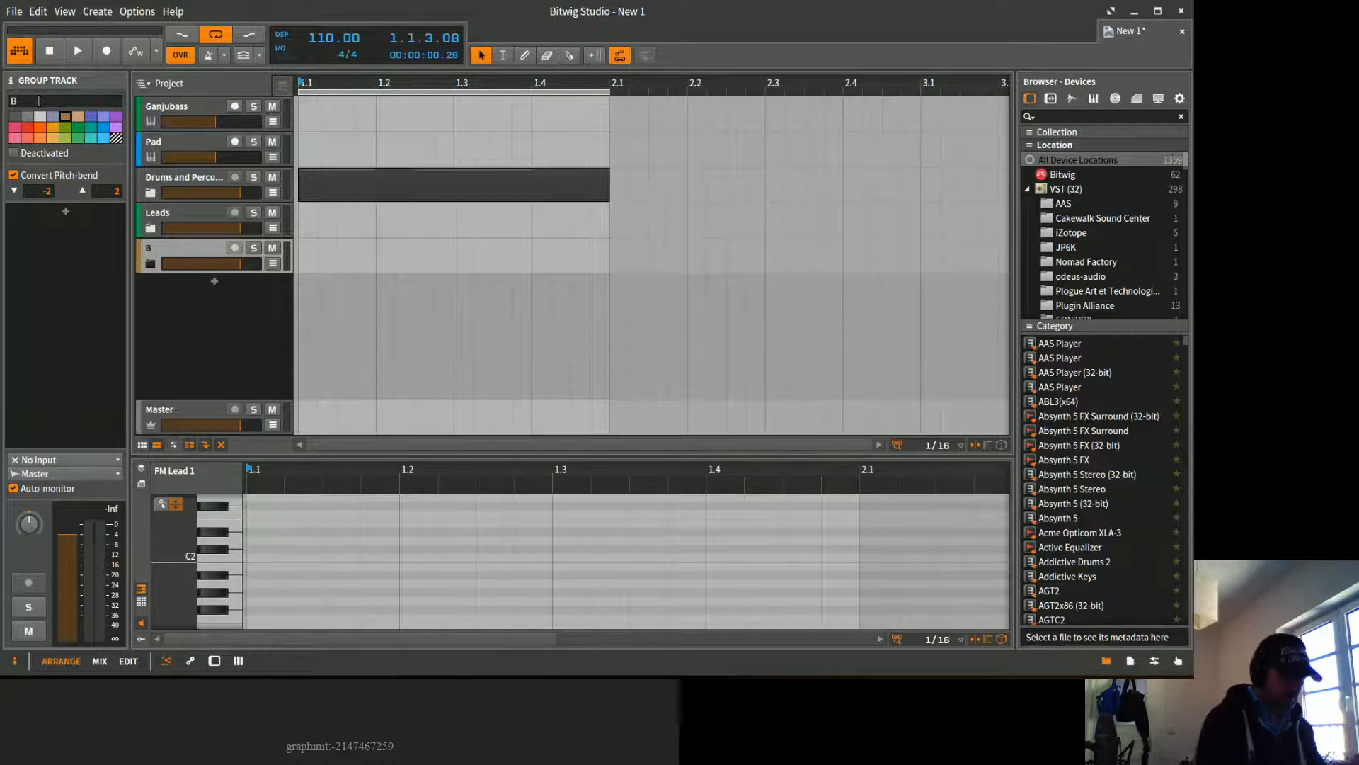
text(asses)
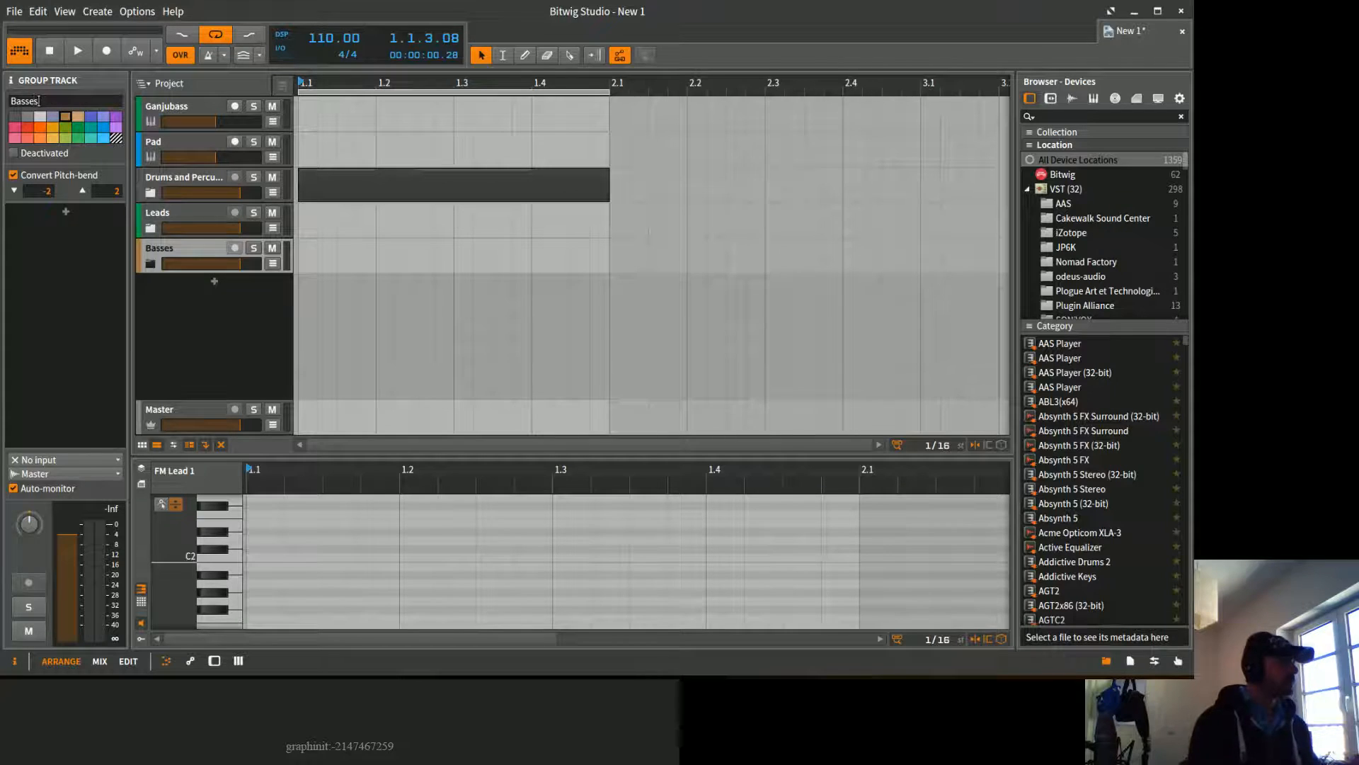
Step: Recolour the Ganjubass track light brown and move it into the Basses group
click(184, 108)
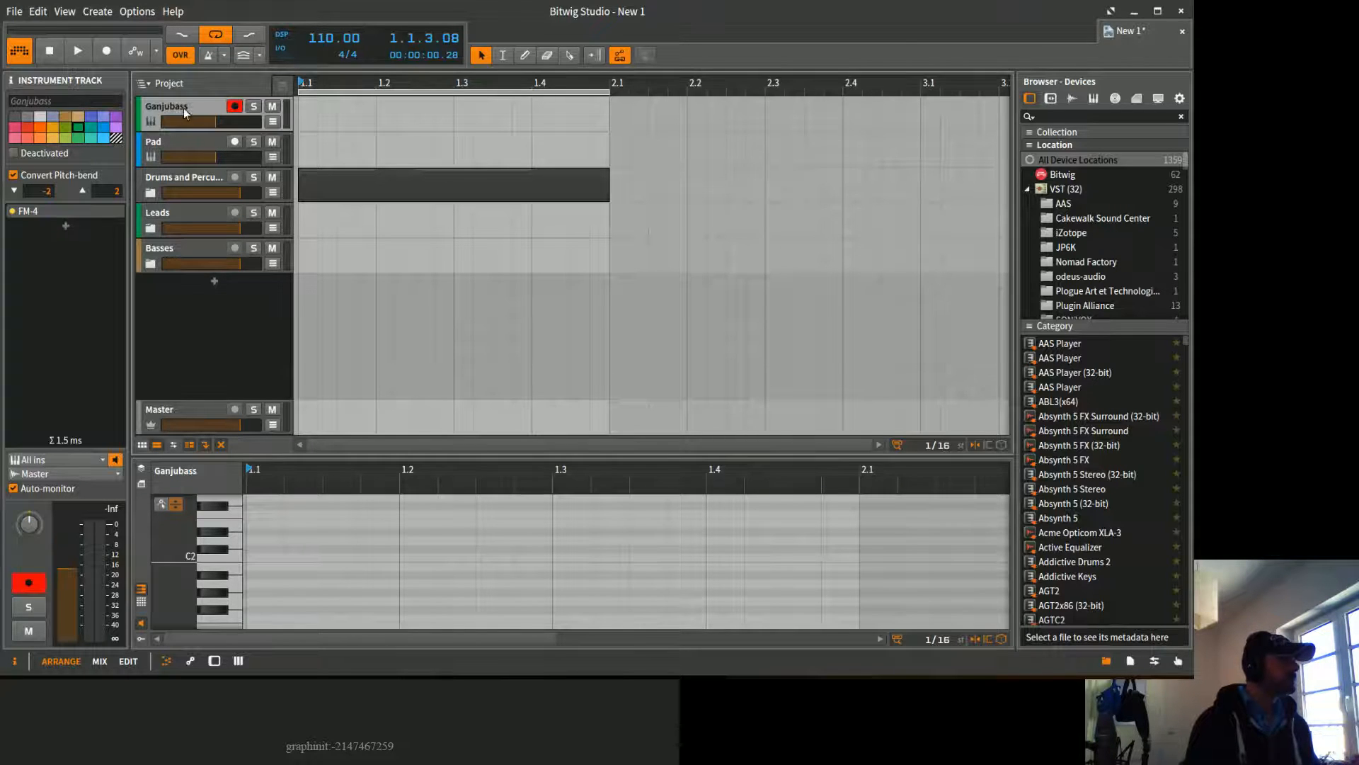
click(81, 116)
drag(185, 249, 186, 250)
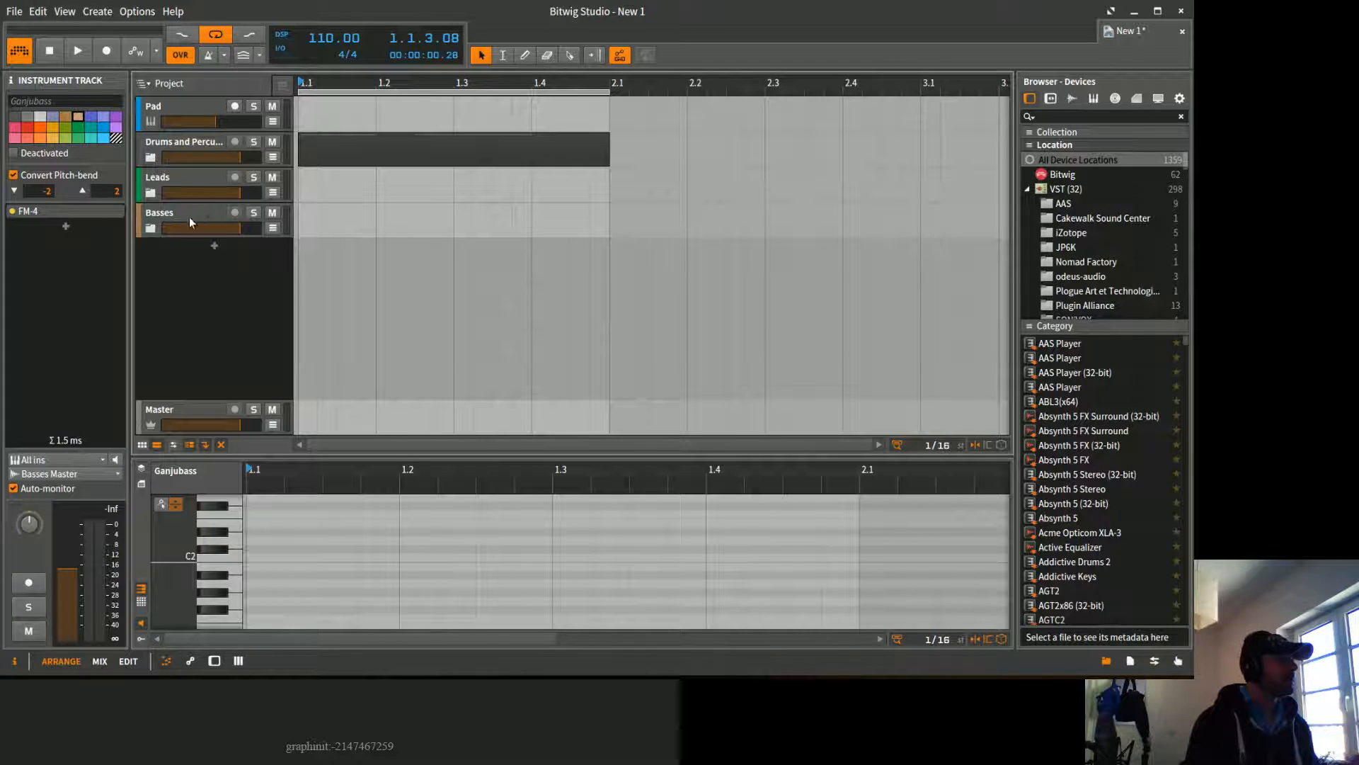
Step: Create a fourth group track, name it Pads and Strings and colour it purple
right_click(185, 245)
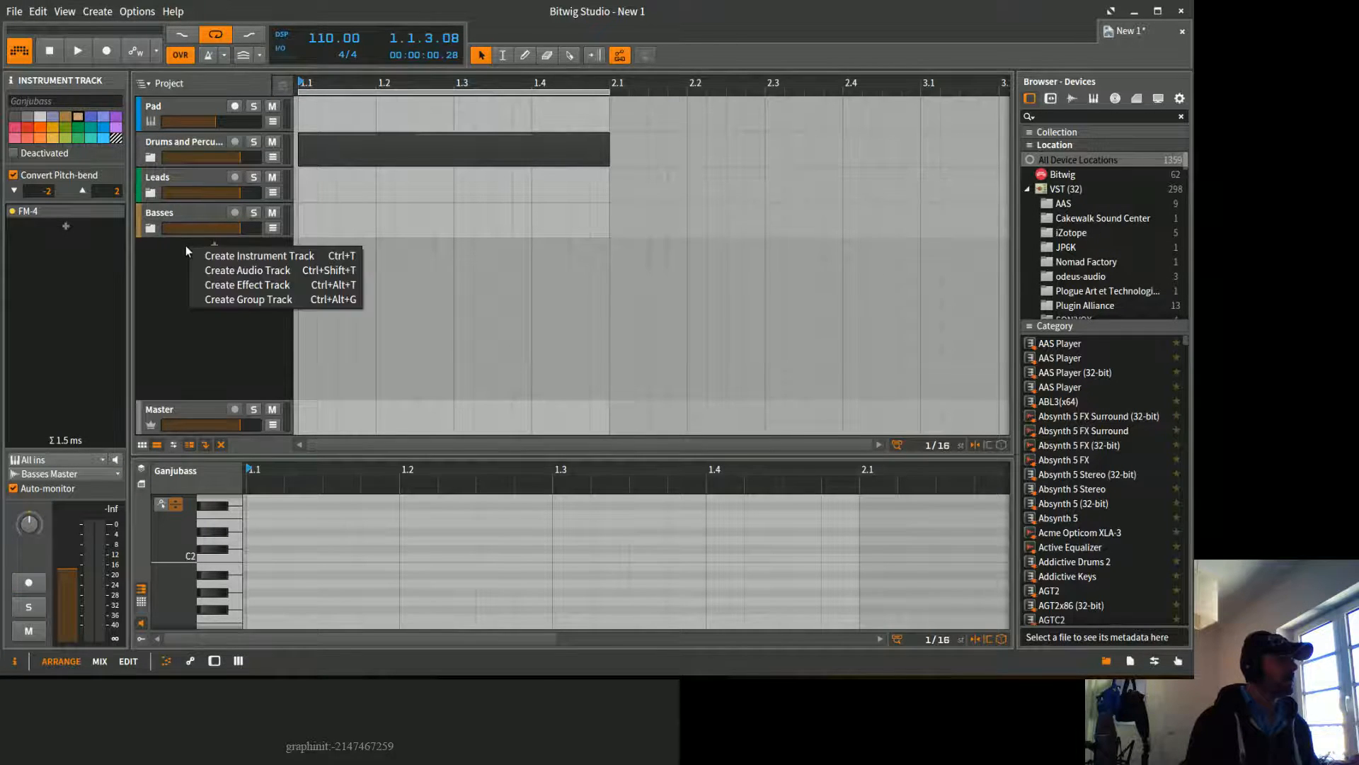
click(267, 298)
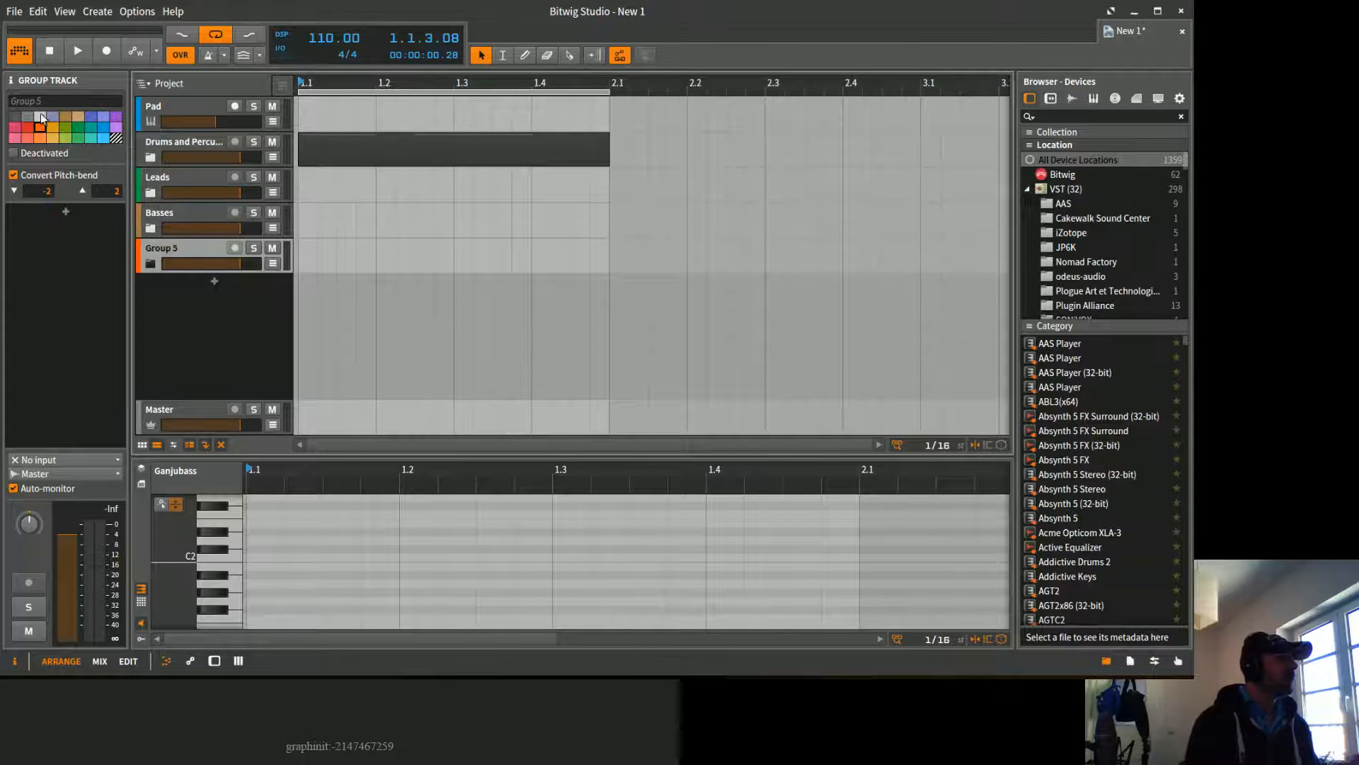
click(36, 101)
text(Pads)
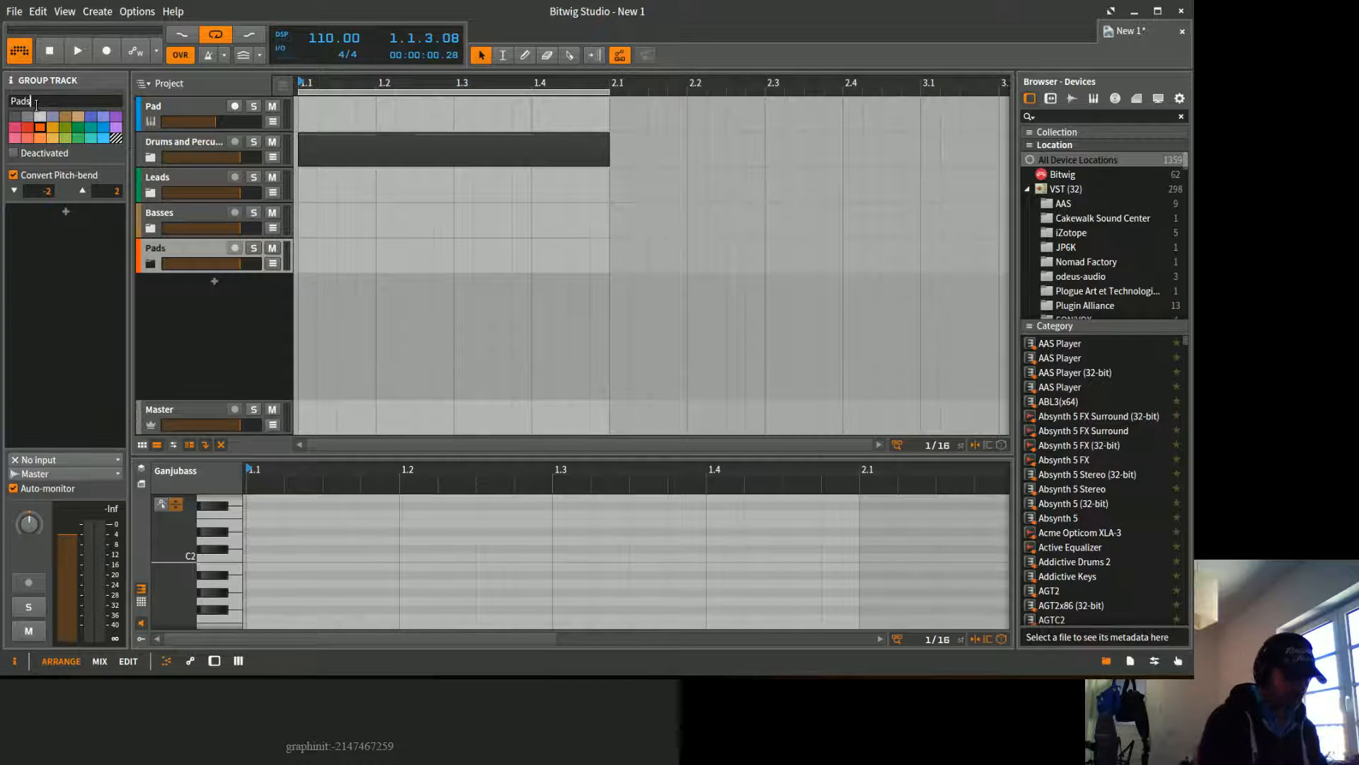
text( and String)
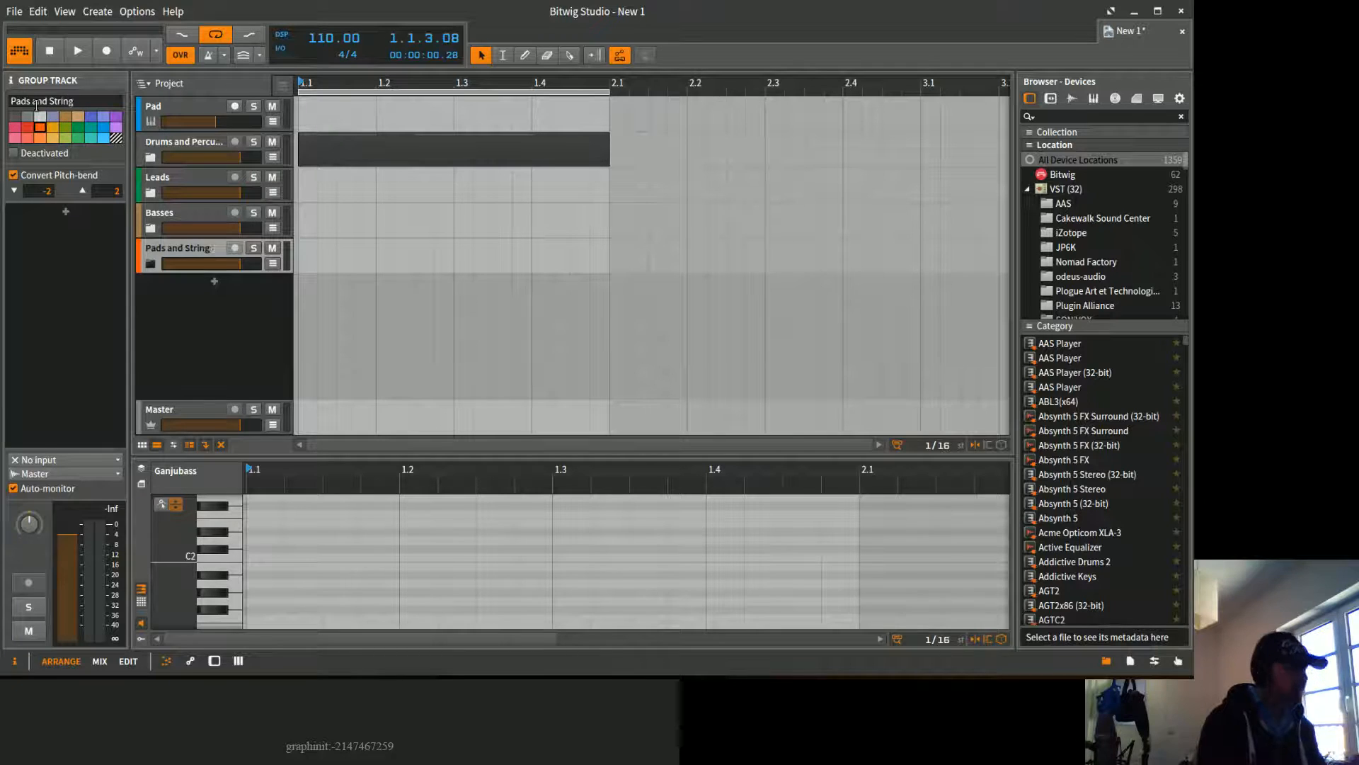
text(s)
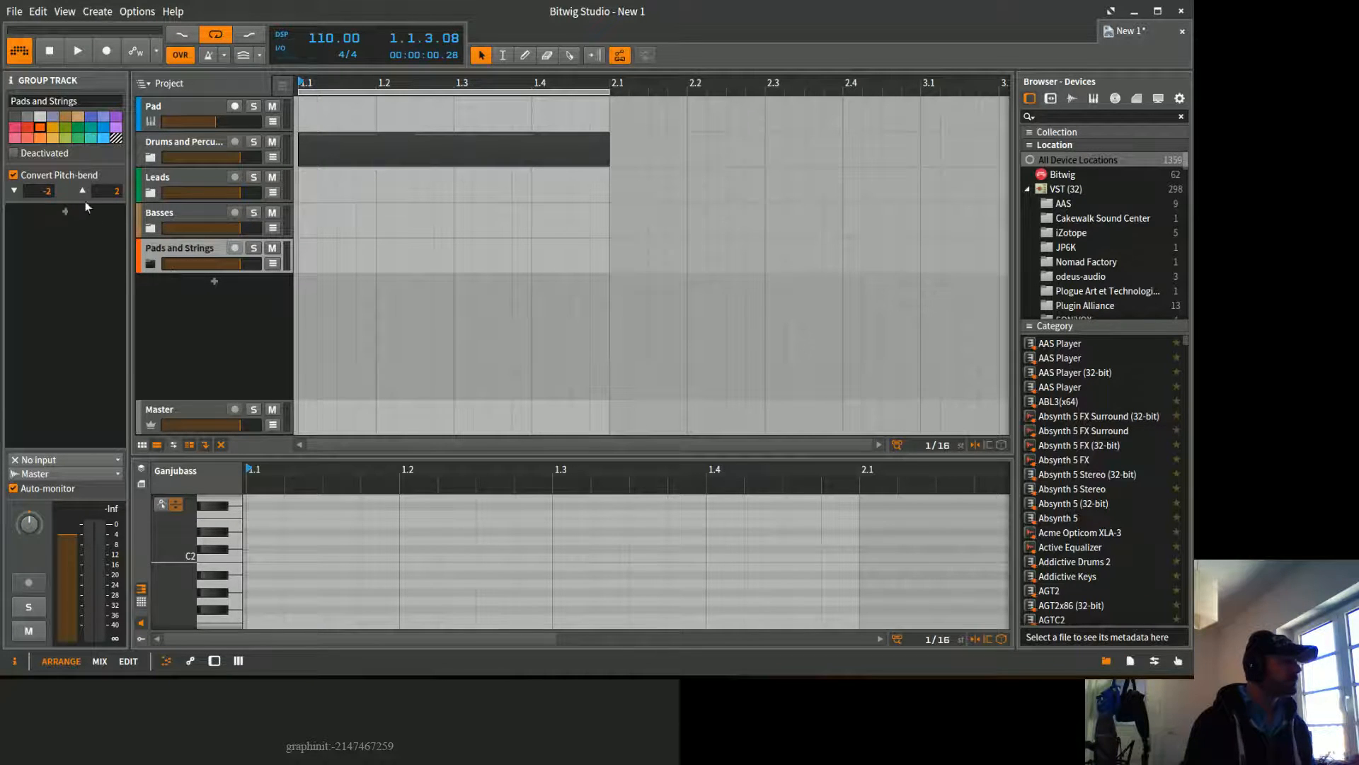
Step: Recolour the Pad track light purple and move it into the Pads and Strings group
click(186, 113)
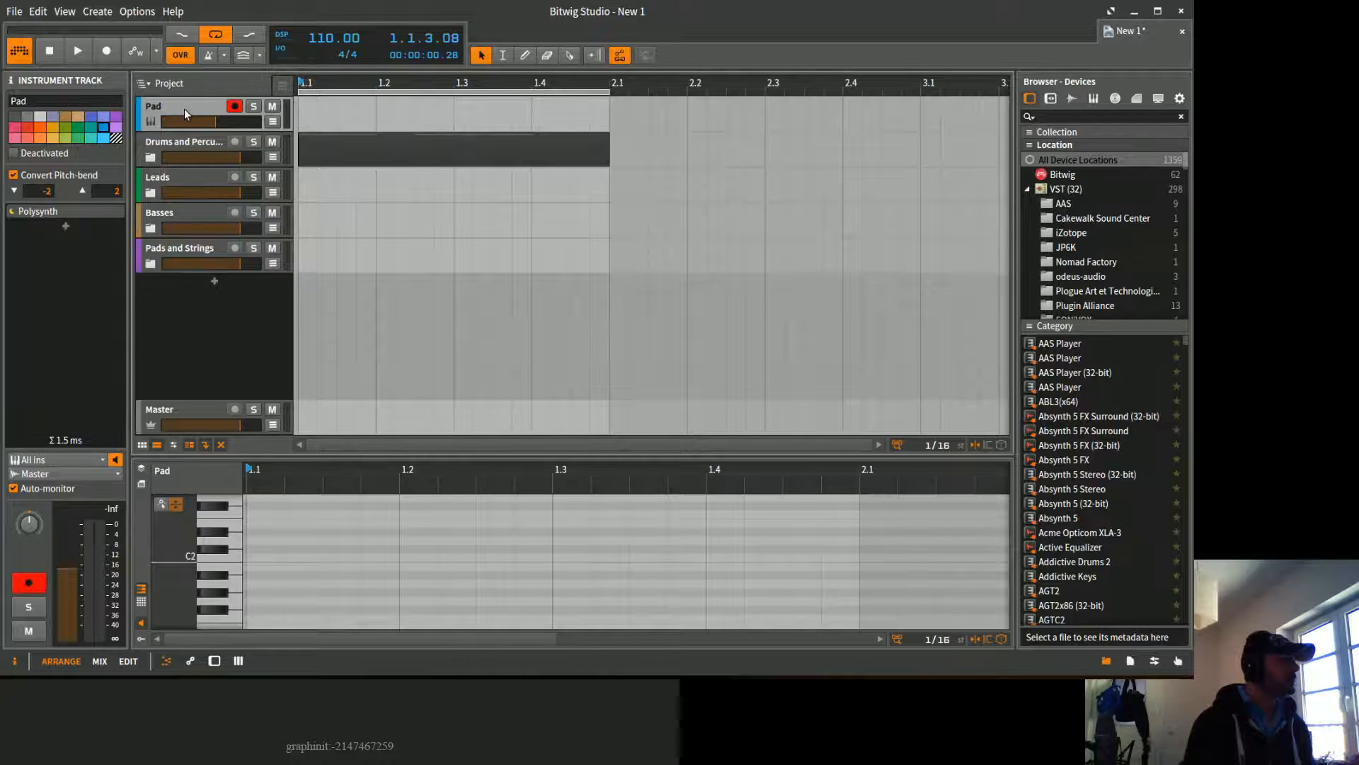
drag(194, 113, 184, 249)
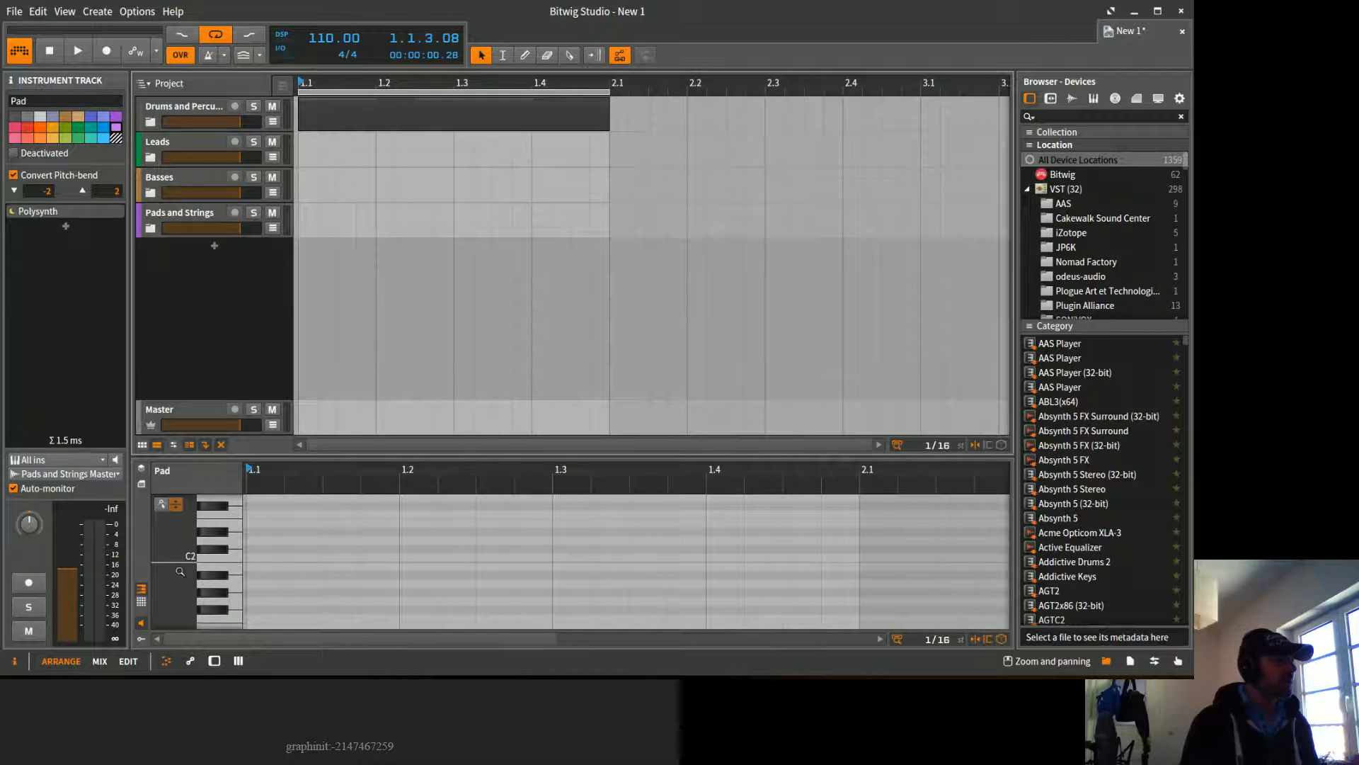
Step: Show the mixer below the arrangement and expand all four groups to examine the output routing of the tracks inside
click(239, 661)
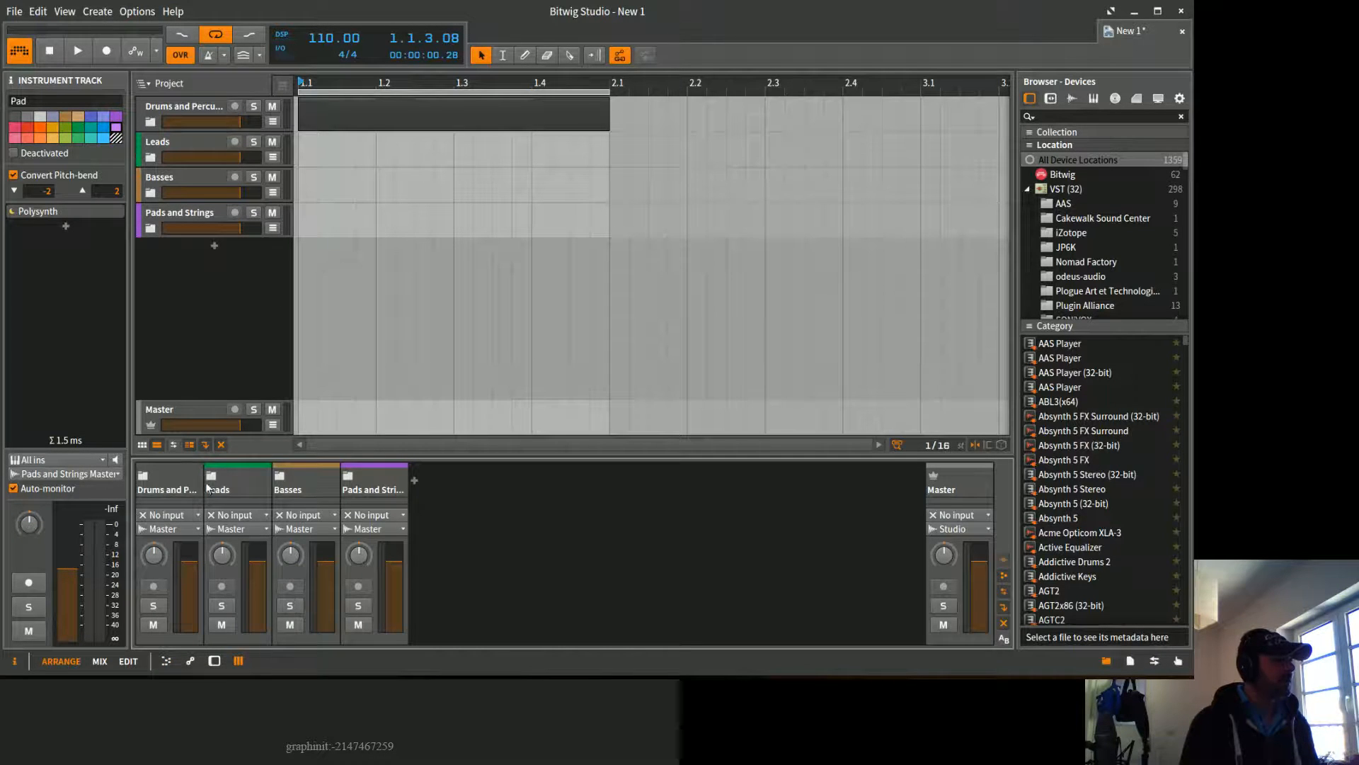
click(144, 477)
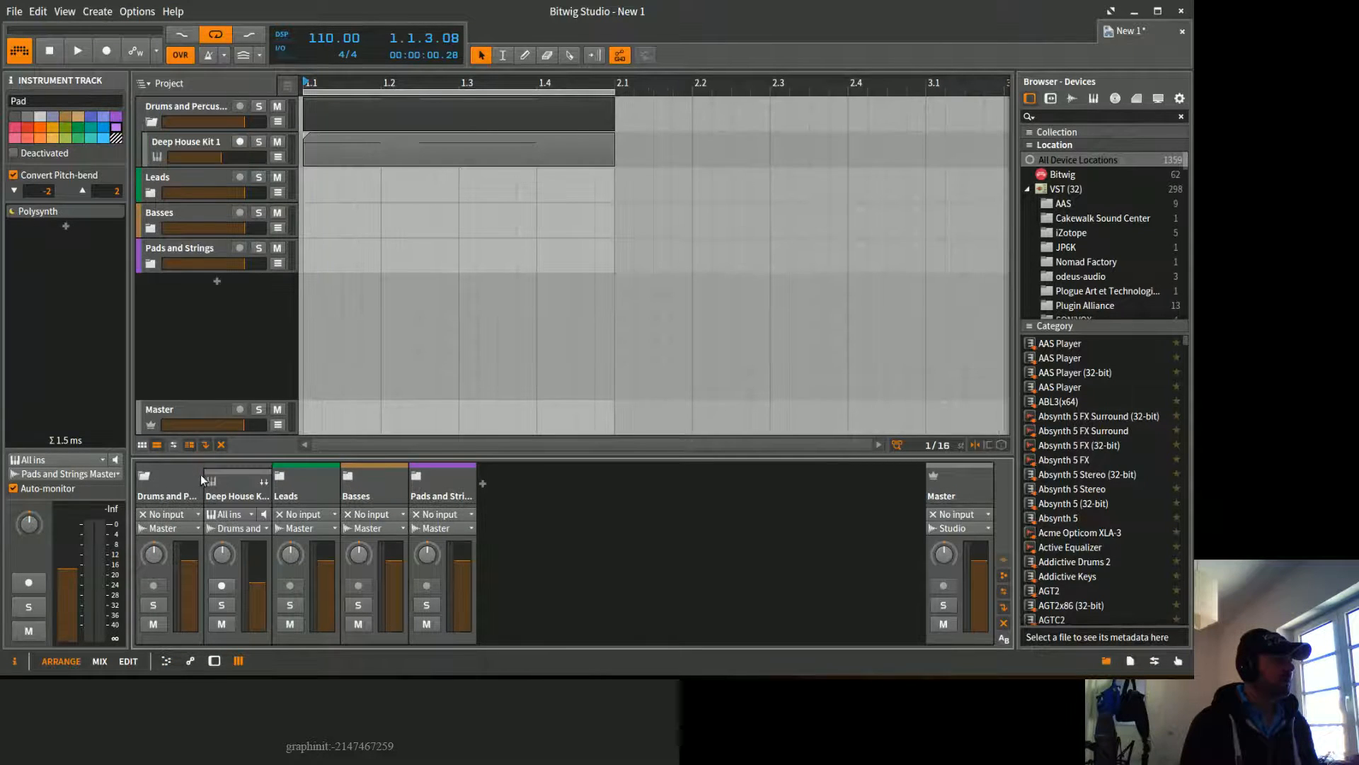
click(280, 476)
click(418, 478)
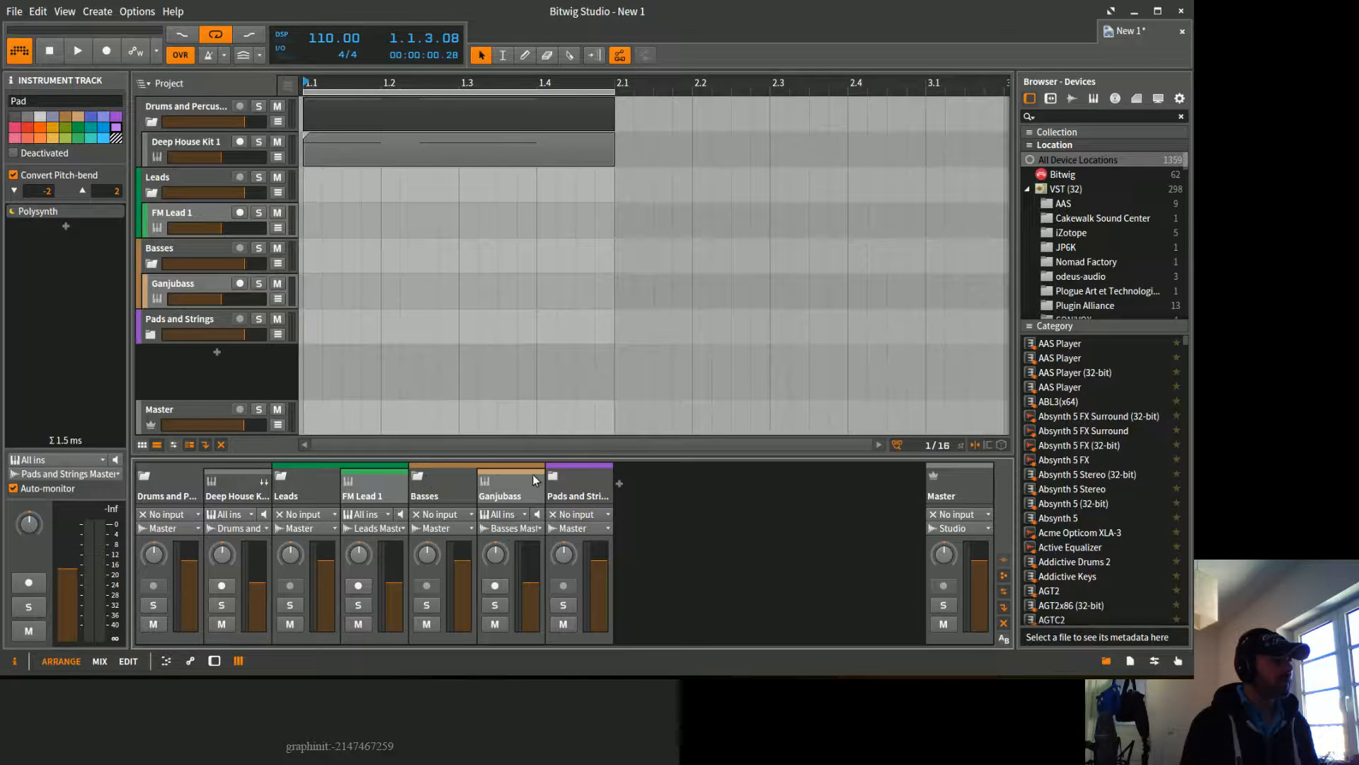
click(557, 476)
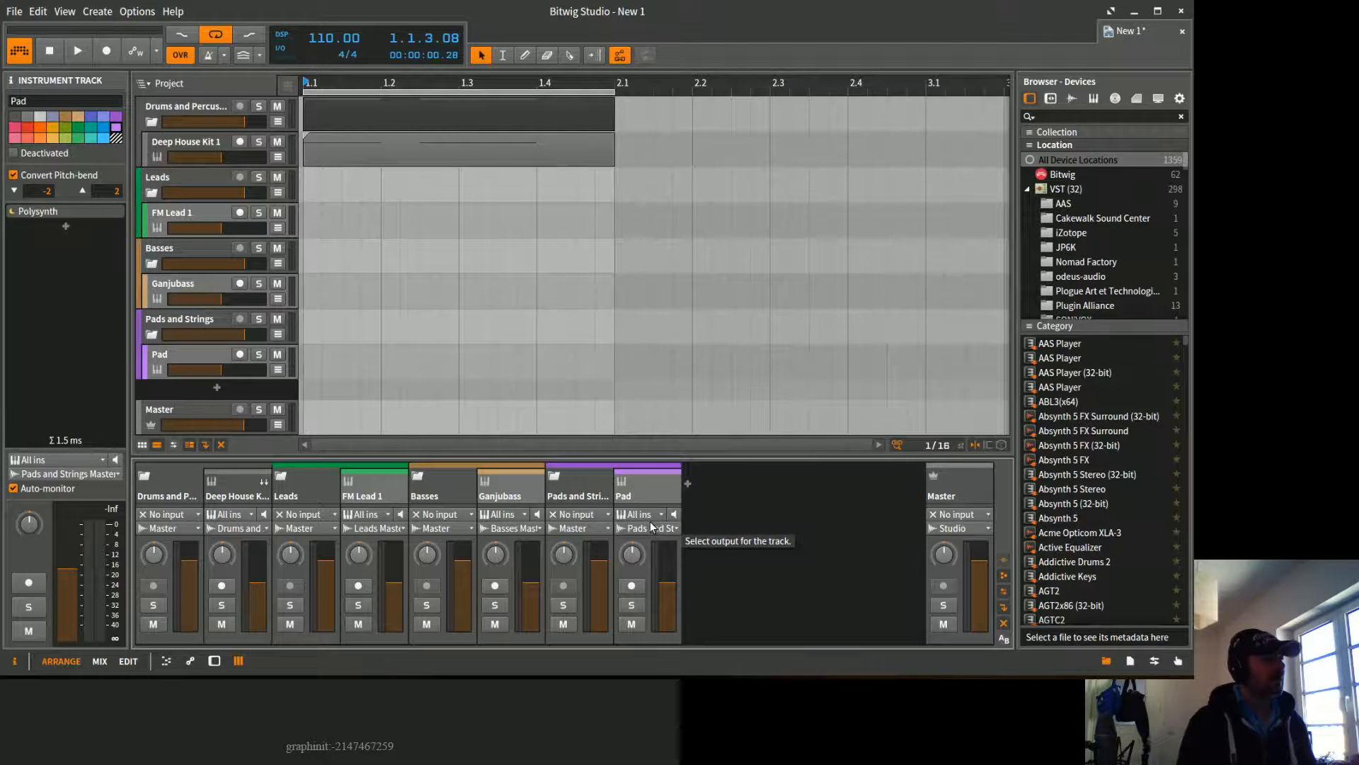
Step: Collapse the Pads and Strings, Basses, Leads, and Drums and Percussion groups
click(555, 476)
click(418, 477)
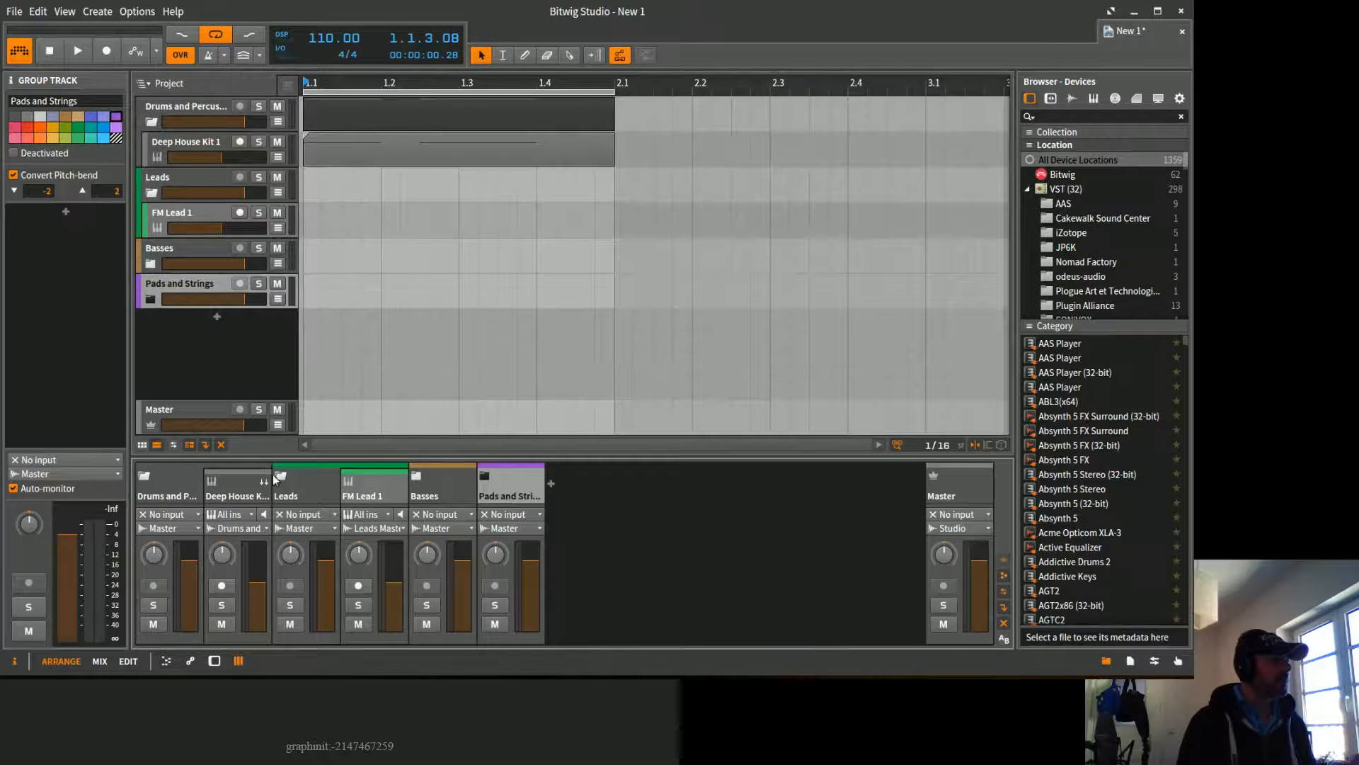
click(281, 477)
click(143, 477)
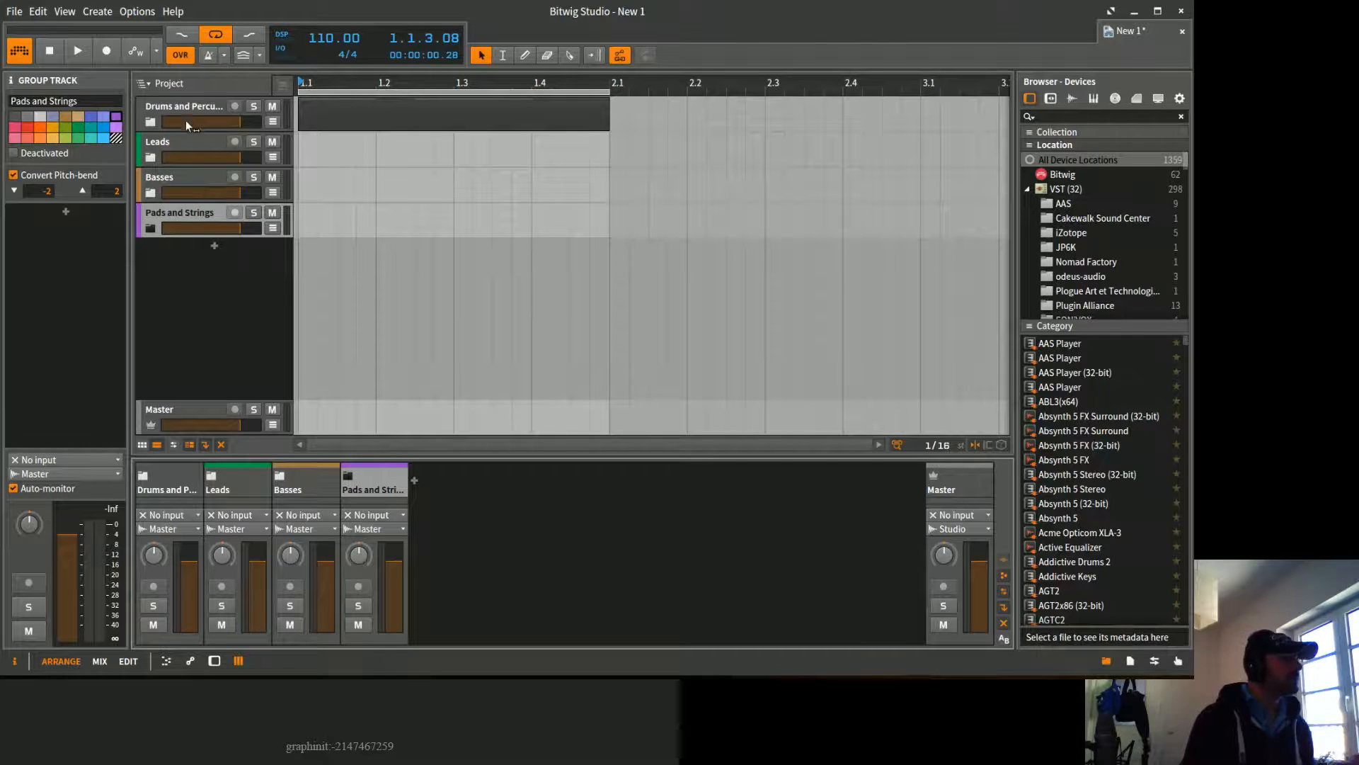
Step: Move the Basses group between the Drums and Percussion group and the Leads group
drag(202, 184, 194, 137)
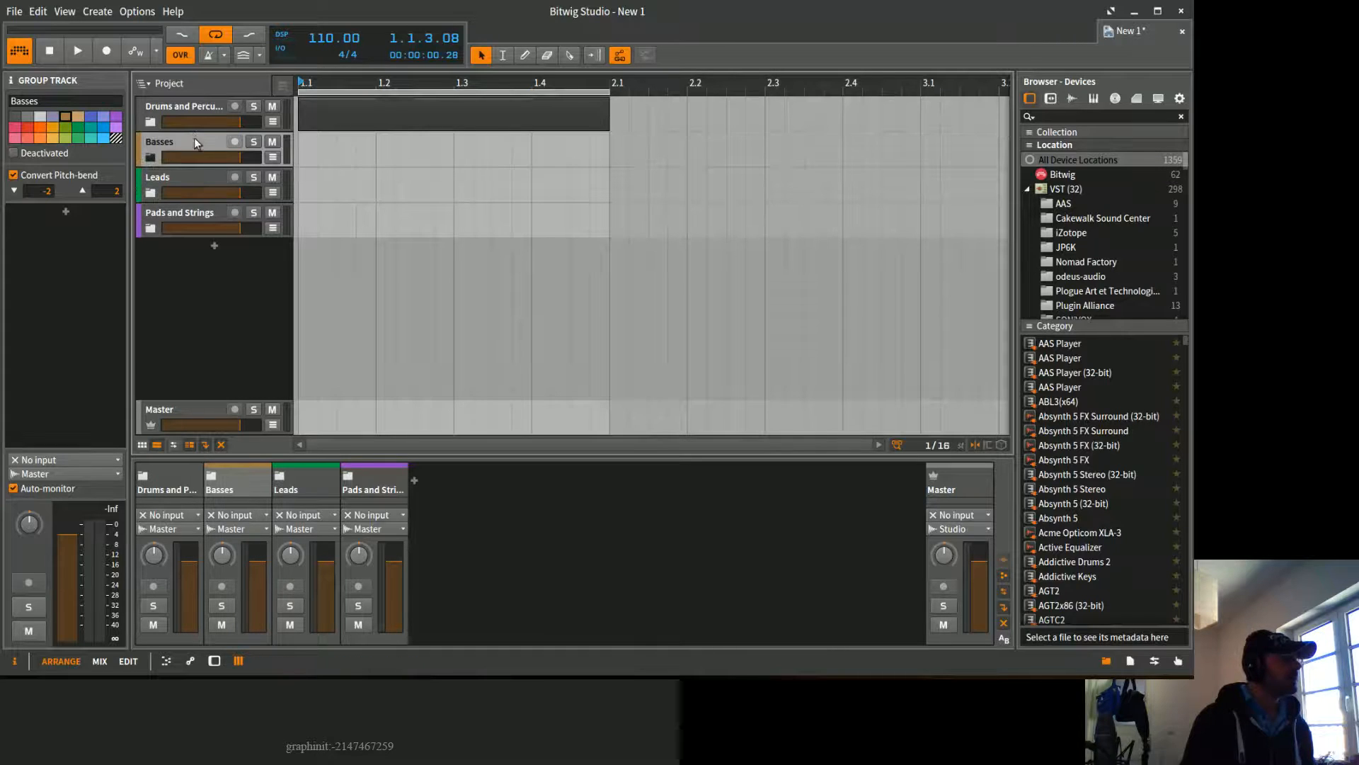
click(201, 199)
click(200, 216)
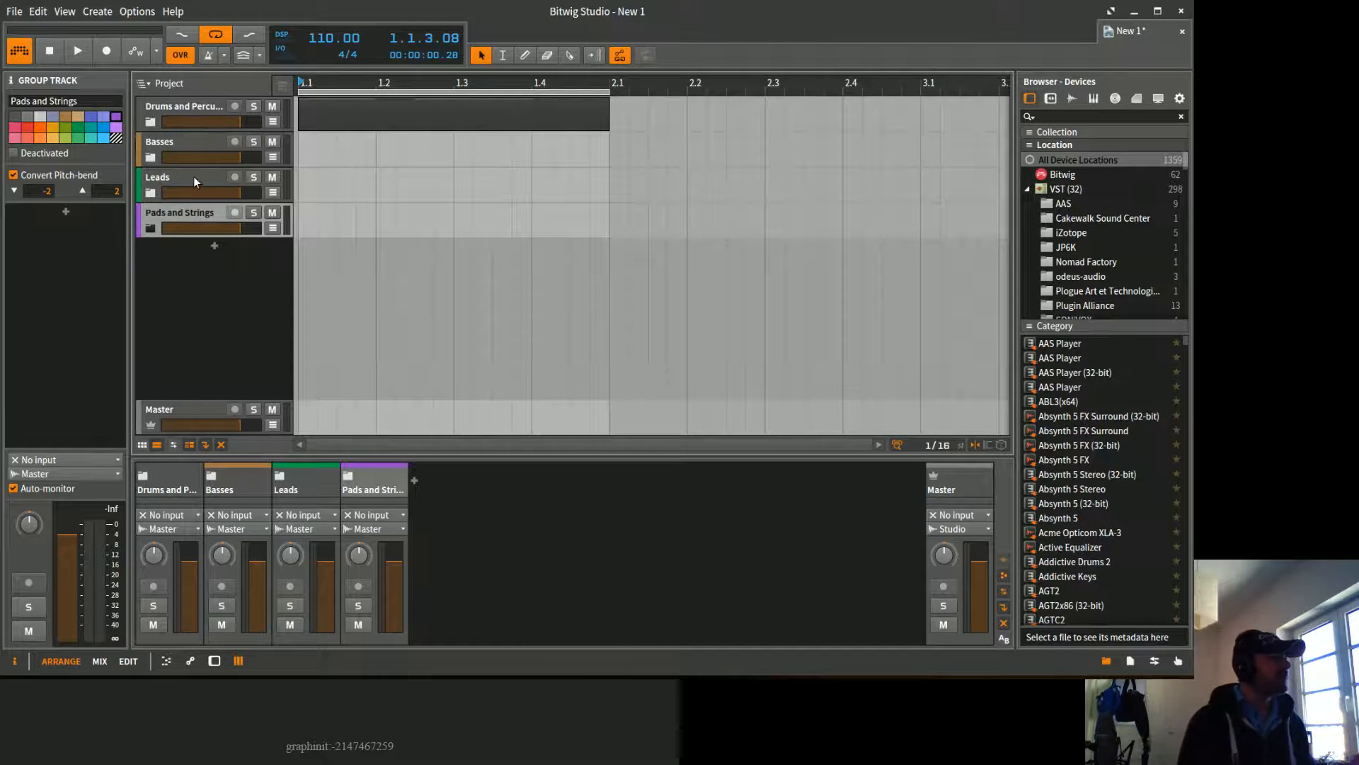
click(180, 114)
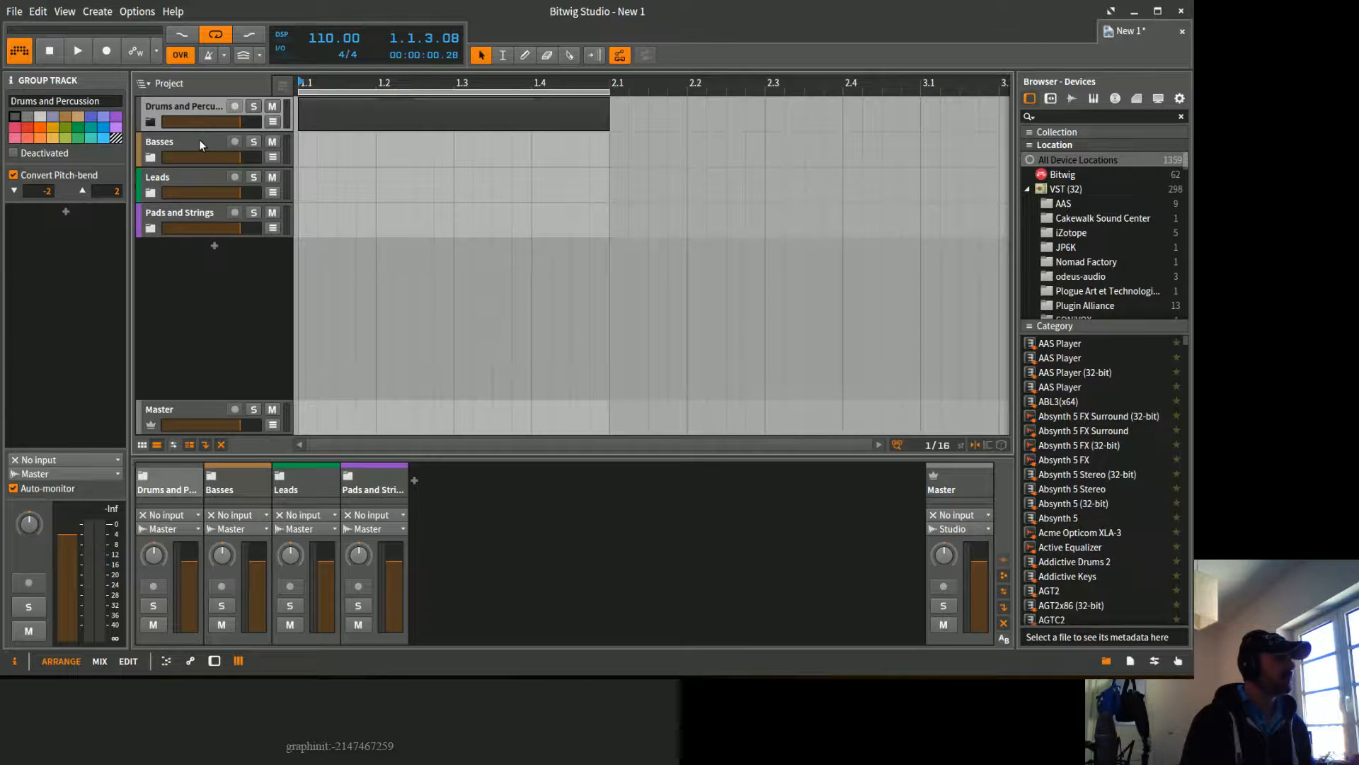
click(198, 139)
click(202, 173)
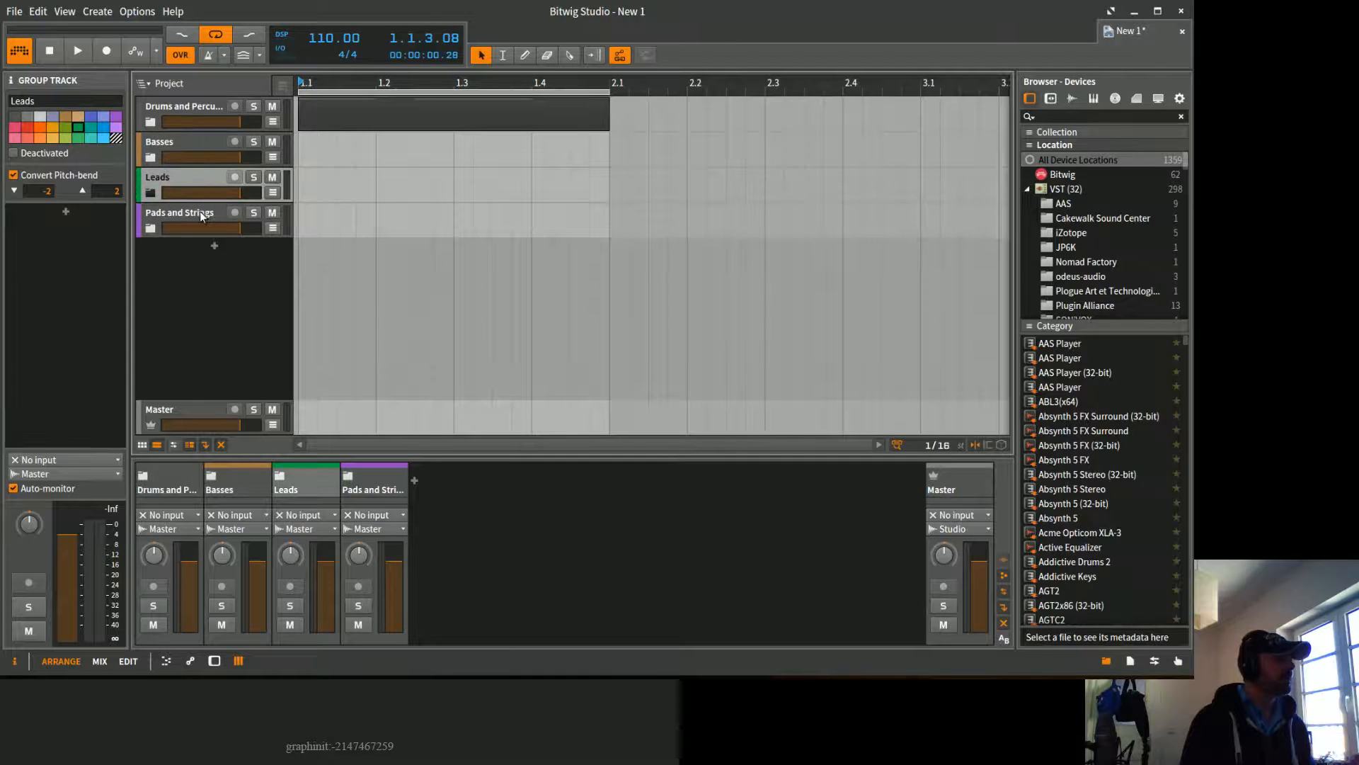
click(202, 211)
Step: Create a fifth group track after Pads and Strings and name it Vocal
right_click(194, 249)
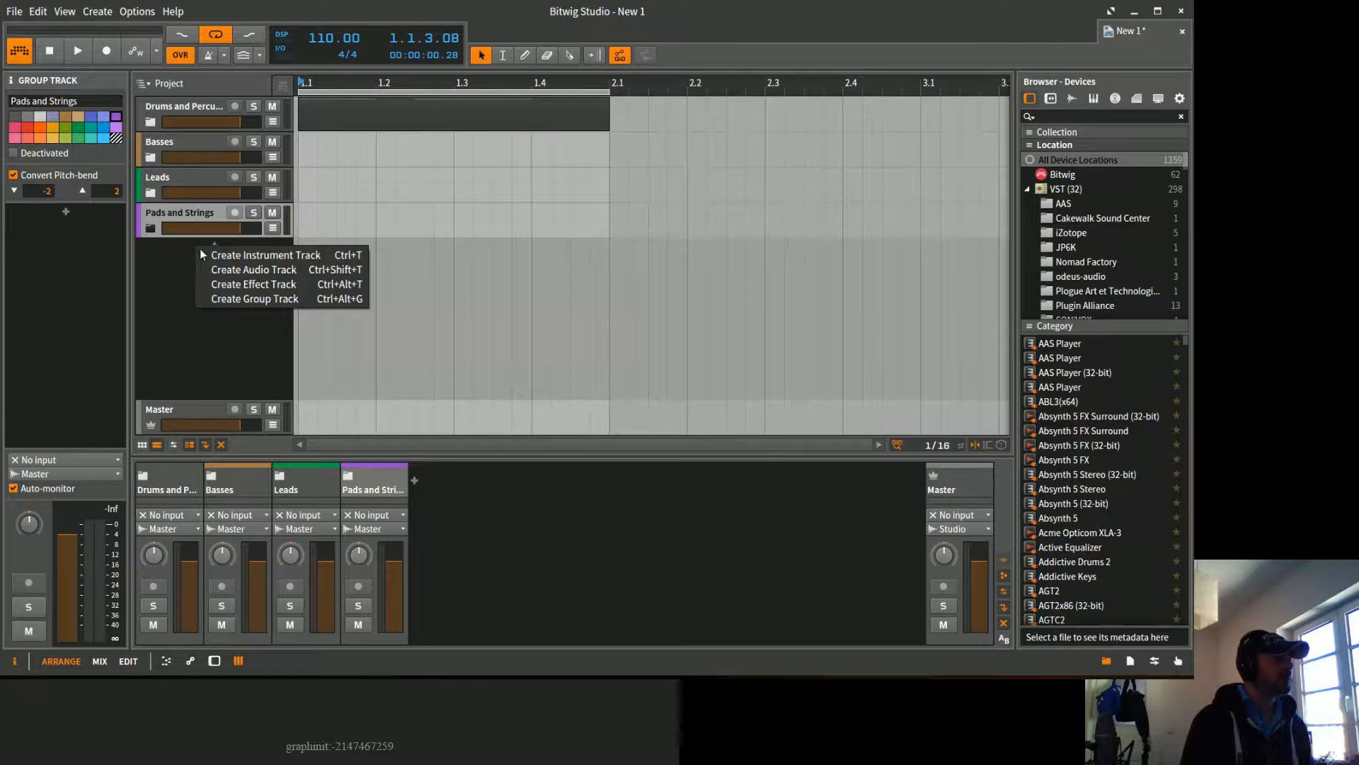
click(269, 301)
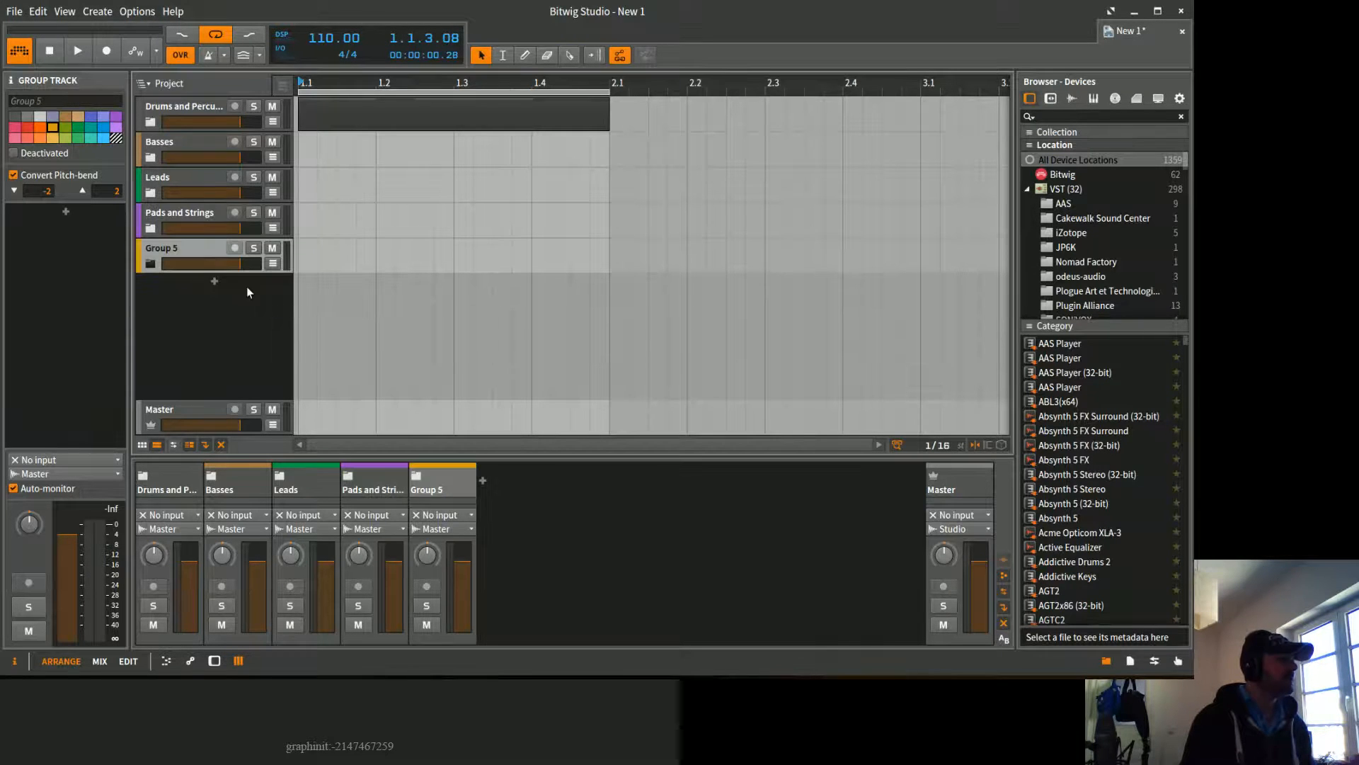
click(74, 101)
text(Vc)
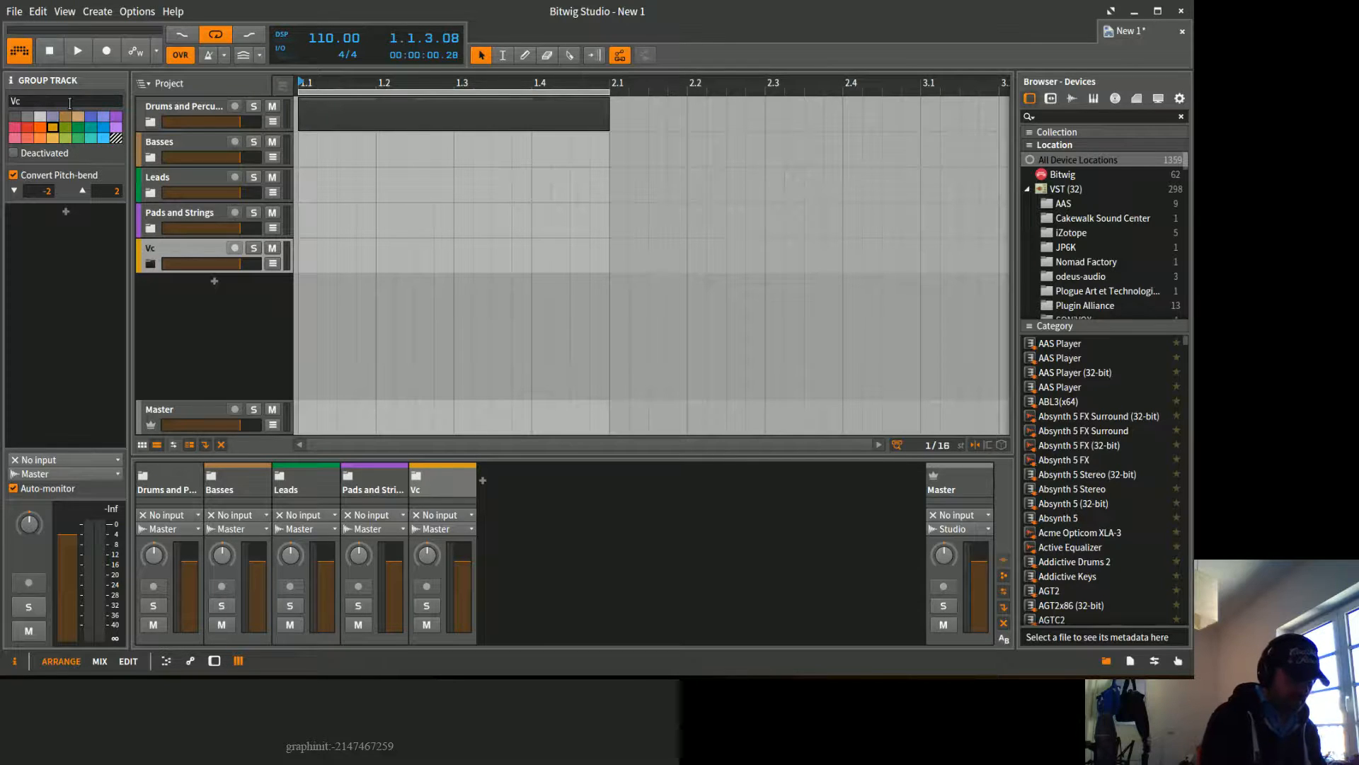
text(al)
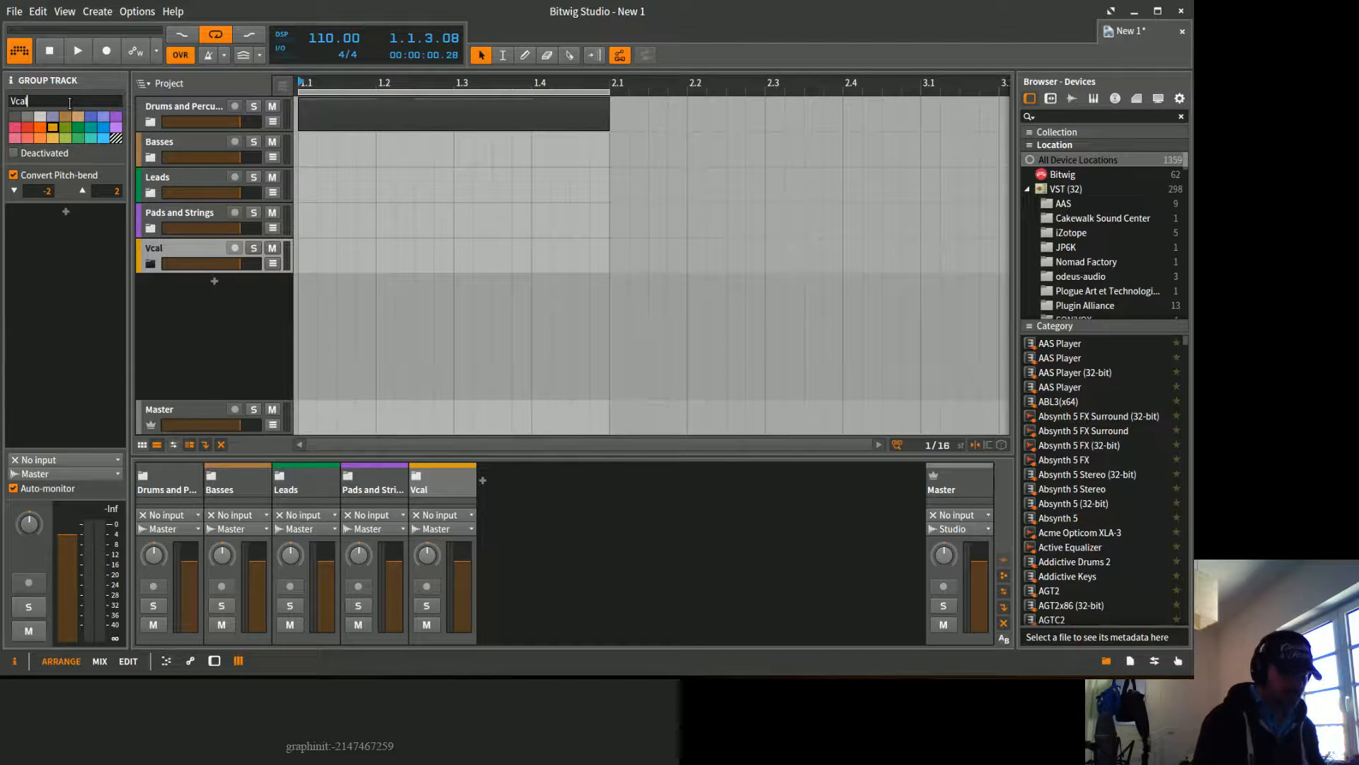
key(Left)
key(Left)
key(Left)
text(o)
key(Return)
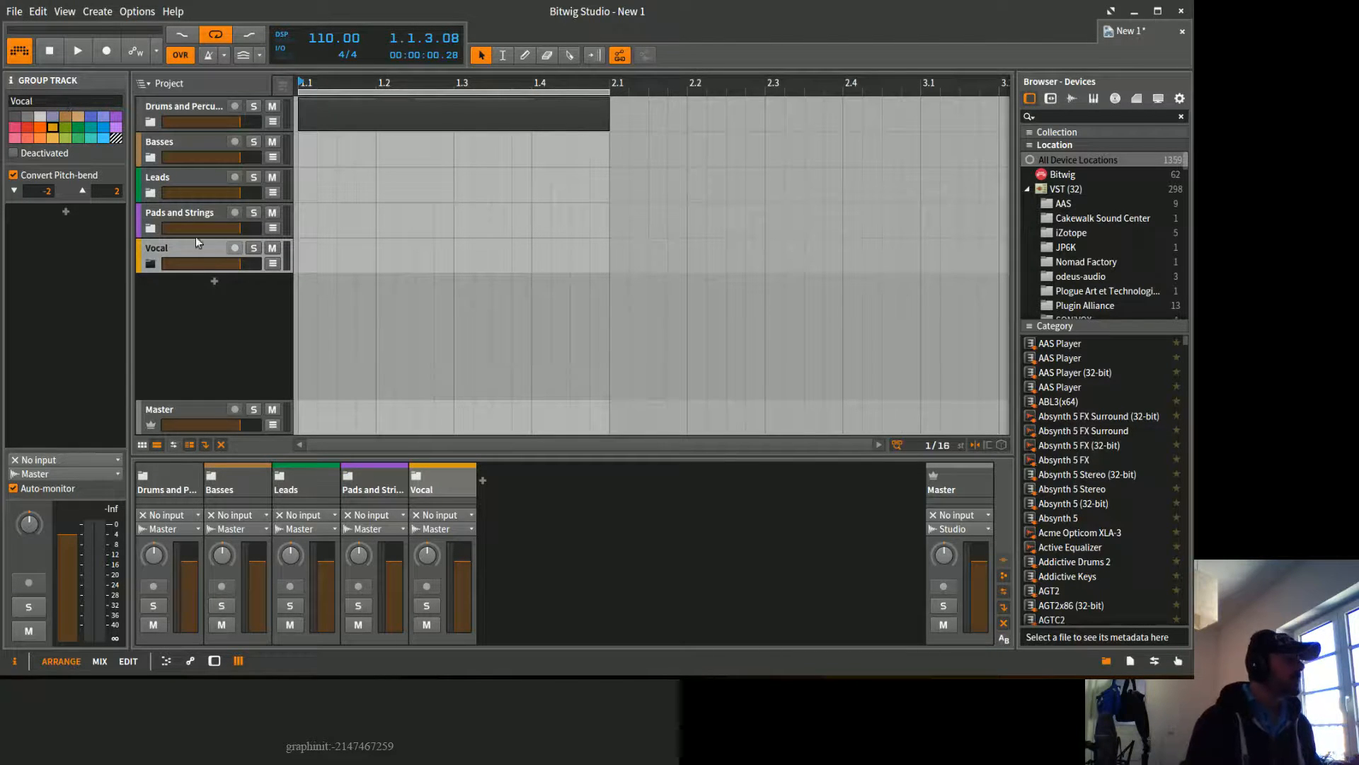
Step: Colour the Vocal group pinkish red and move it above the Drums and Percussion group
click(14, 128)
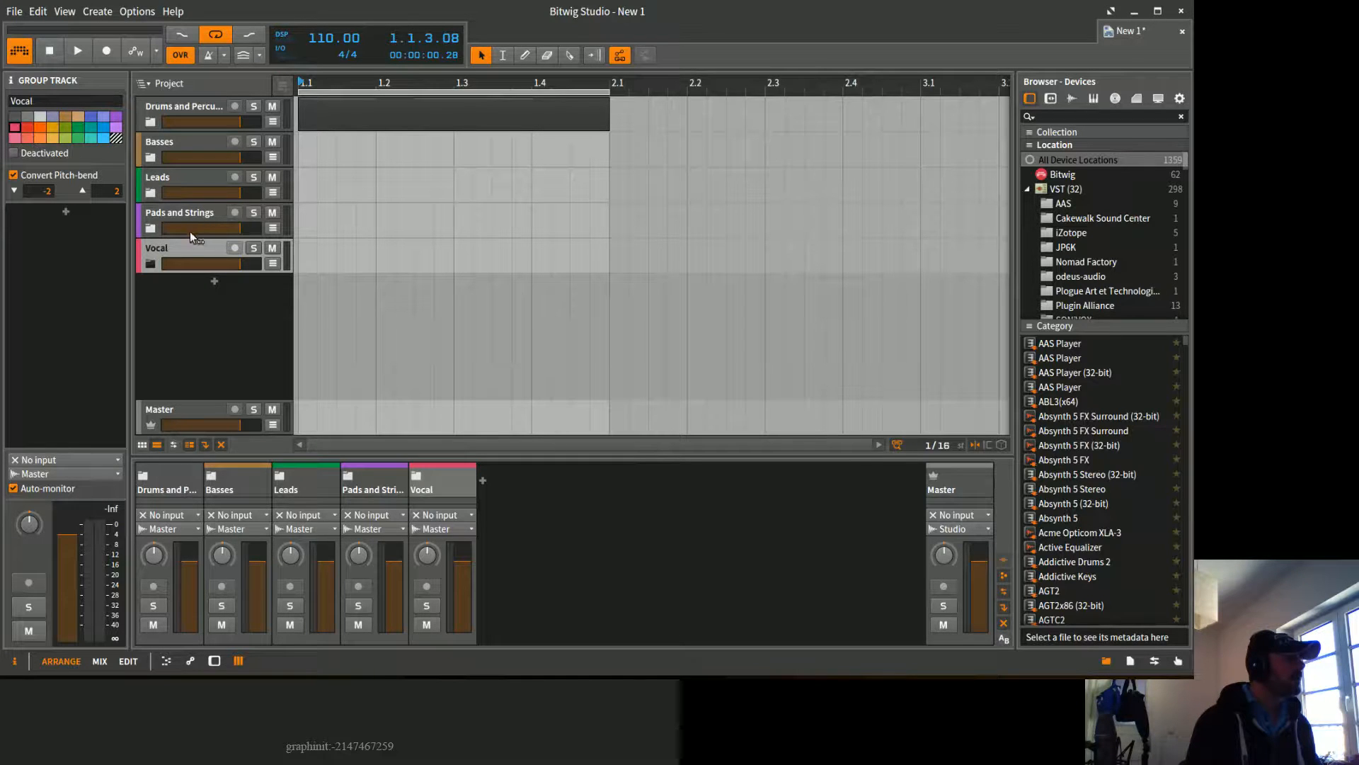
mouse_move(189, 249)
mouse_down()
mouse_move(189, 95)
mouse_move(177, 138)
mouse_move(166, 104)
mouse_up()
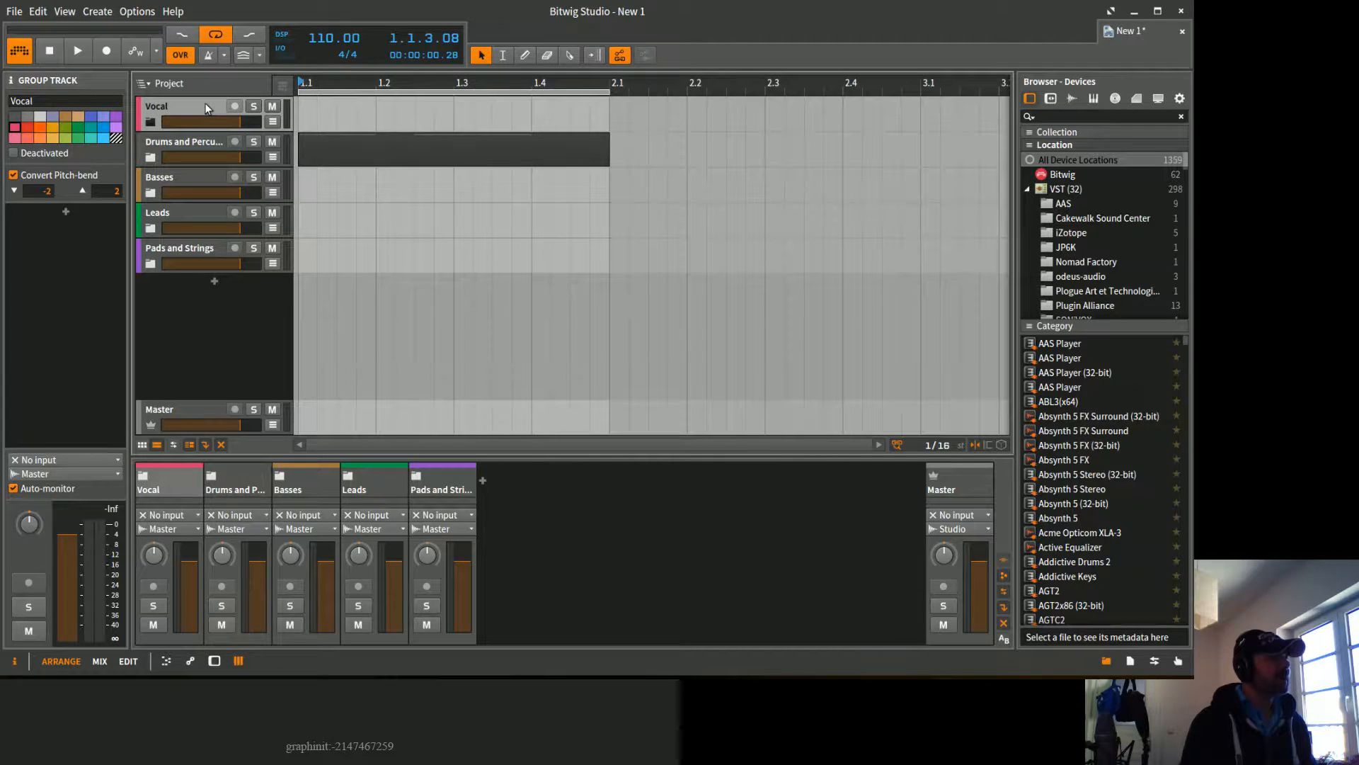
Step: Save the project as a template named Template, with external files collected
click(14, 11)
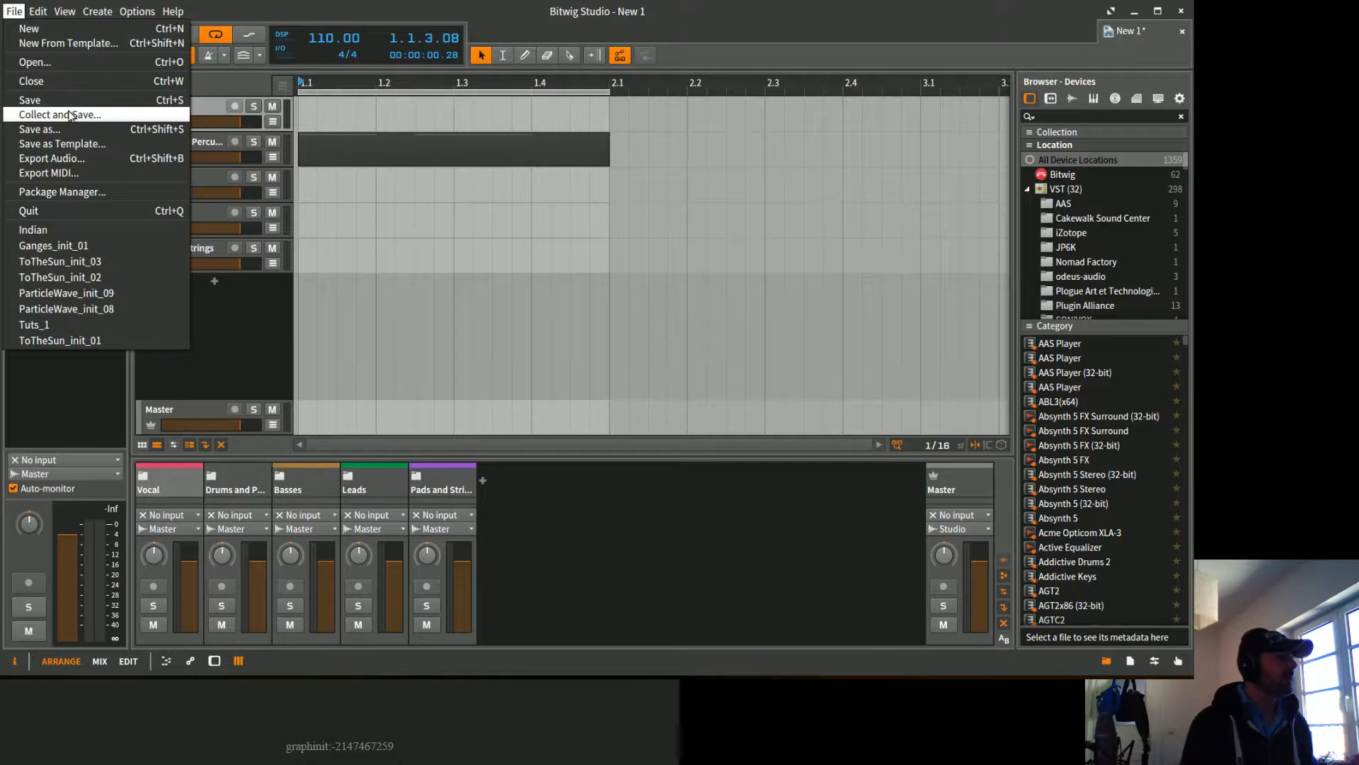
click(79, 144)
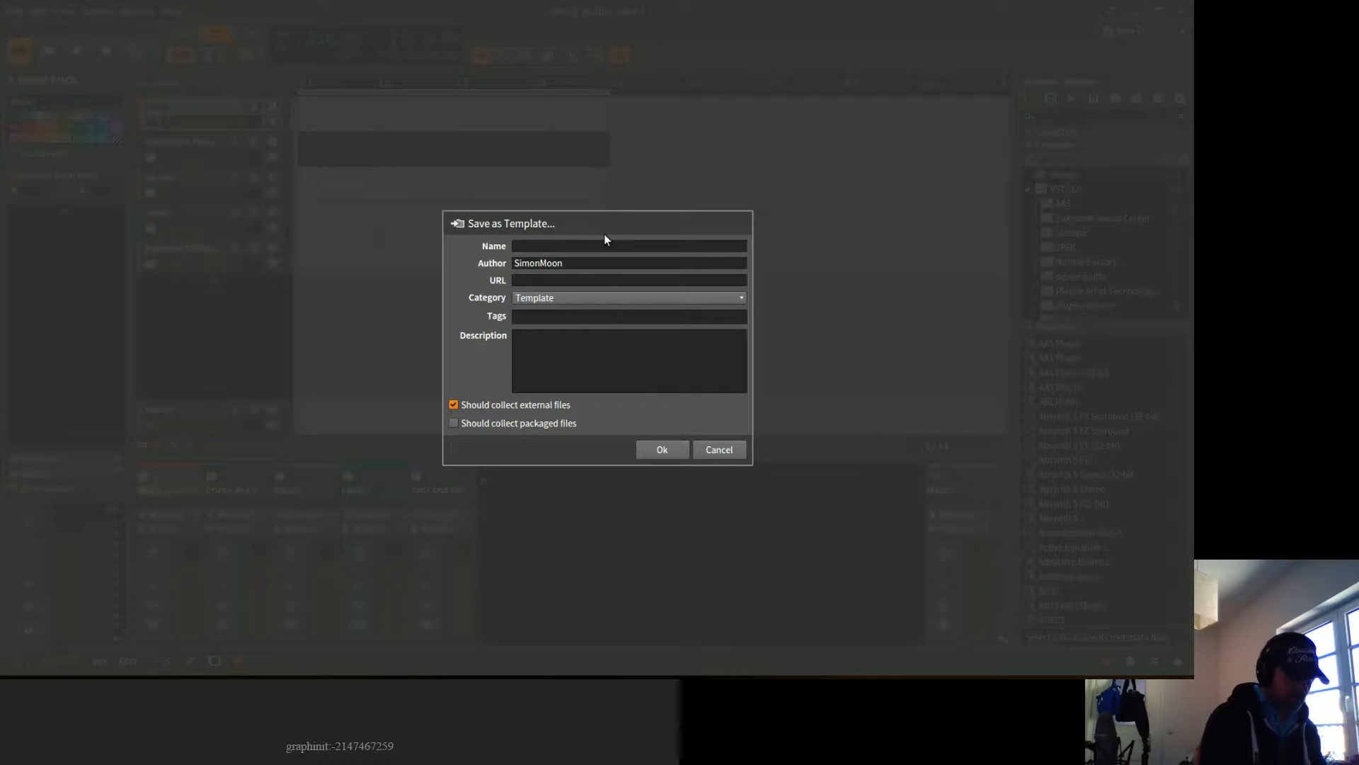
text(T)
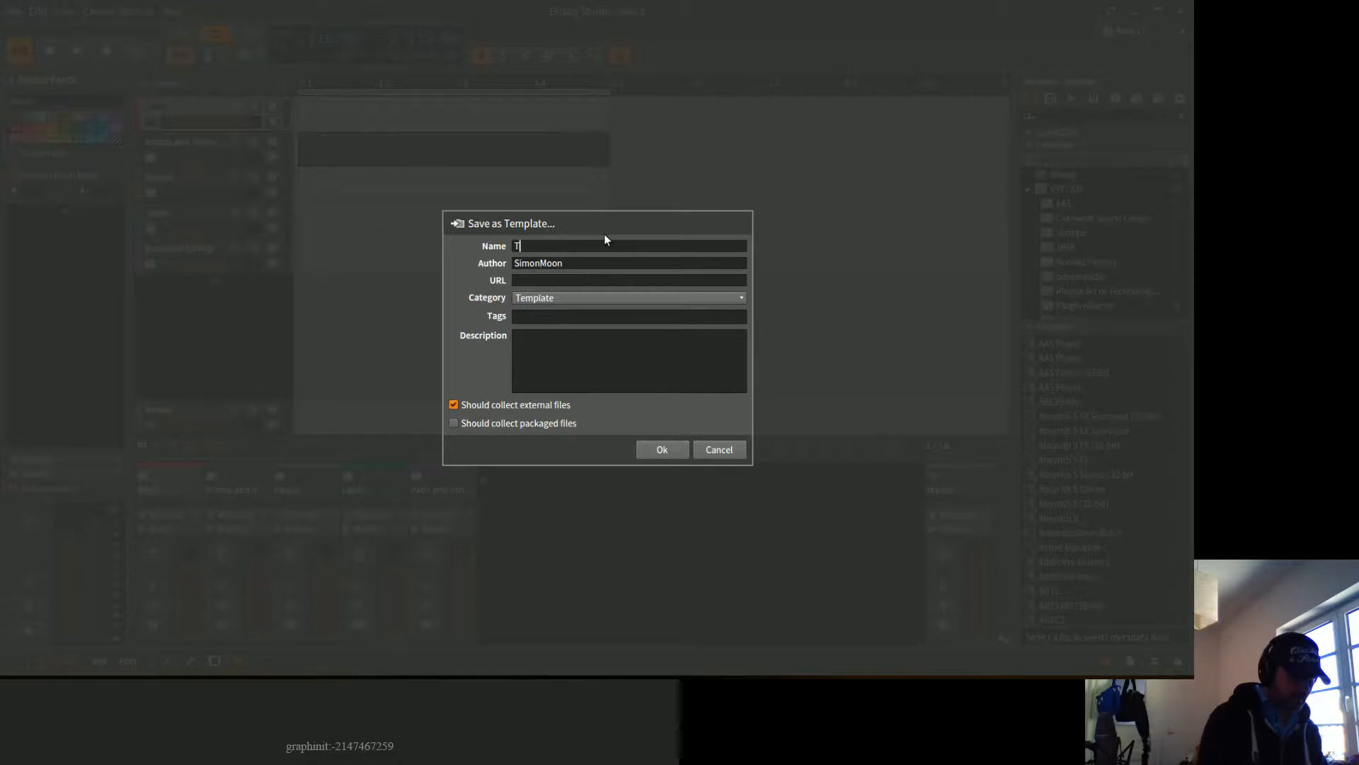
text(emplate)
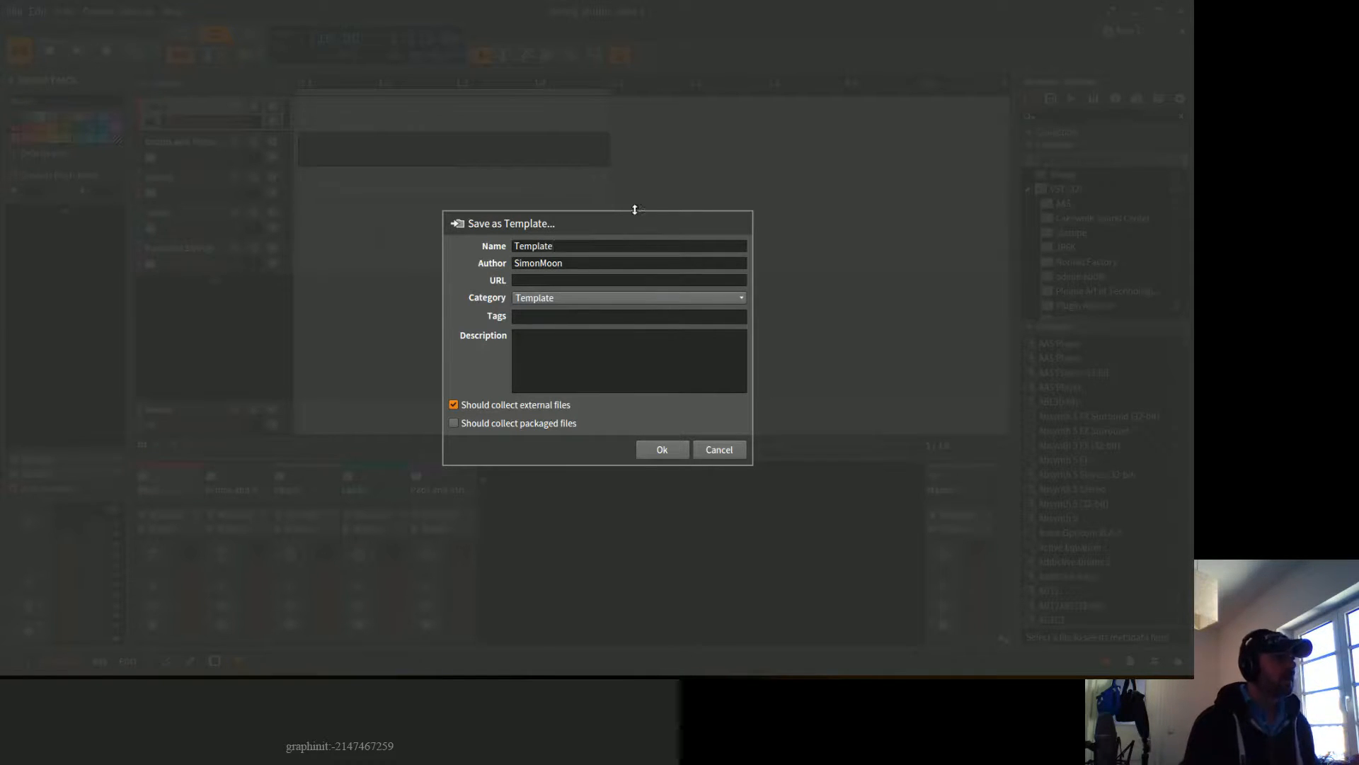
click(673, 452)
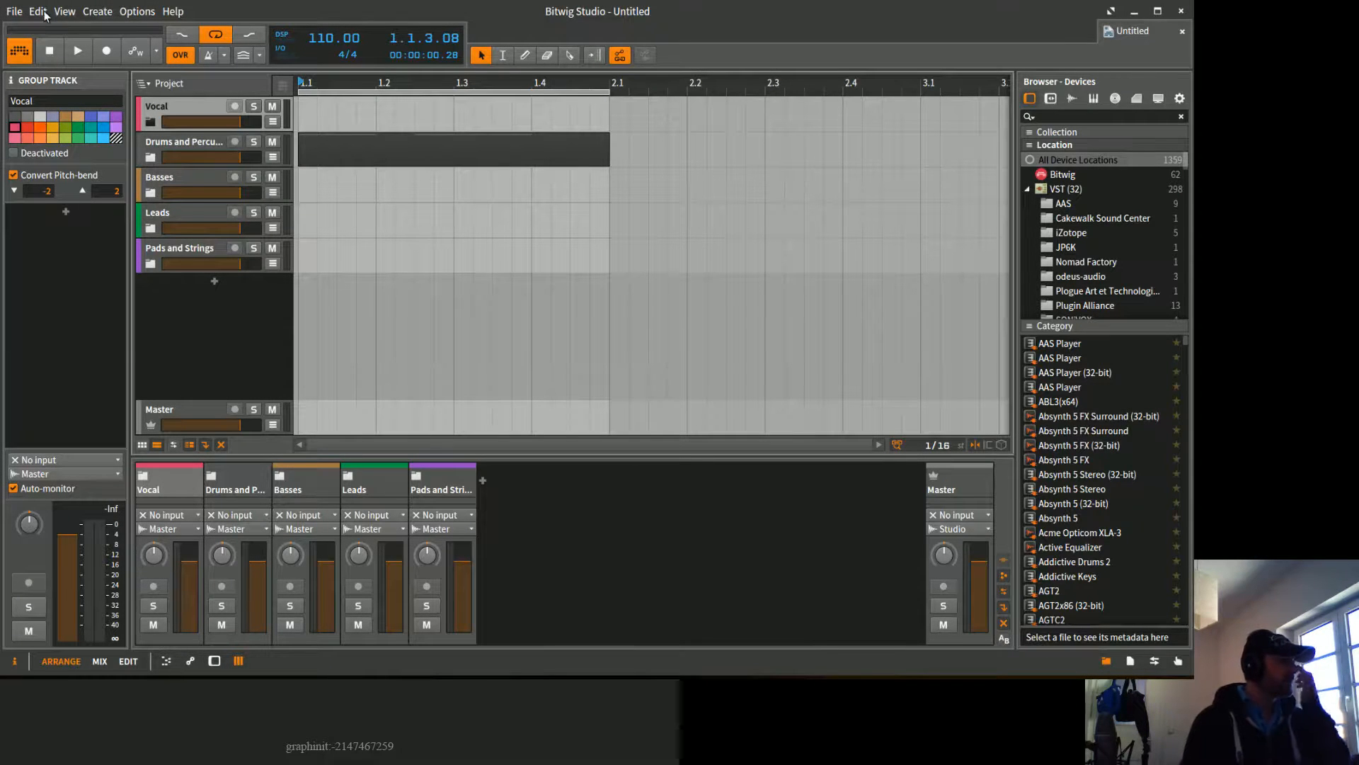
Step: Create a new project from the saved template named Template and select its Basses group
click(15, 11)
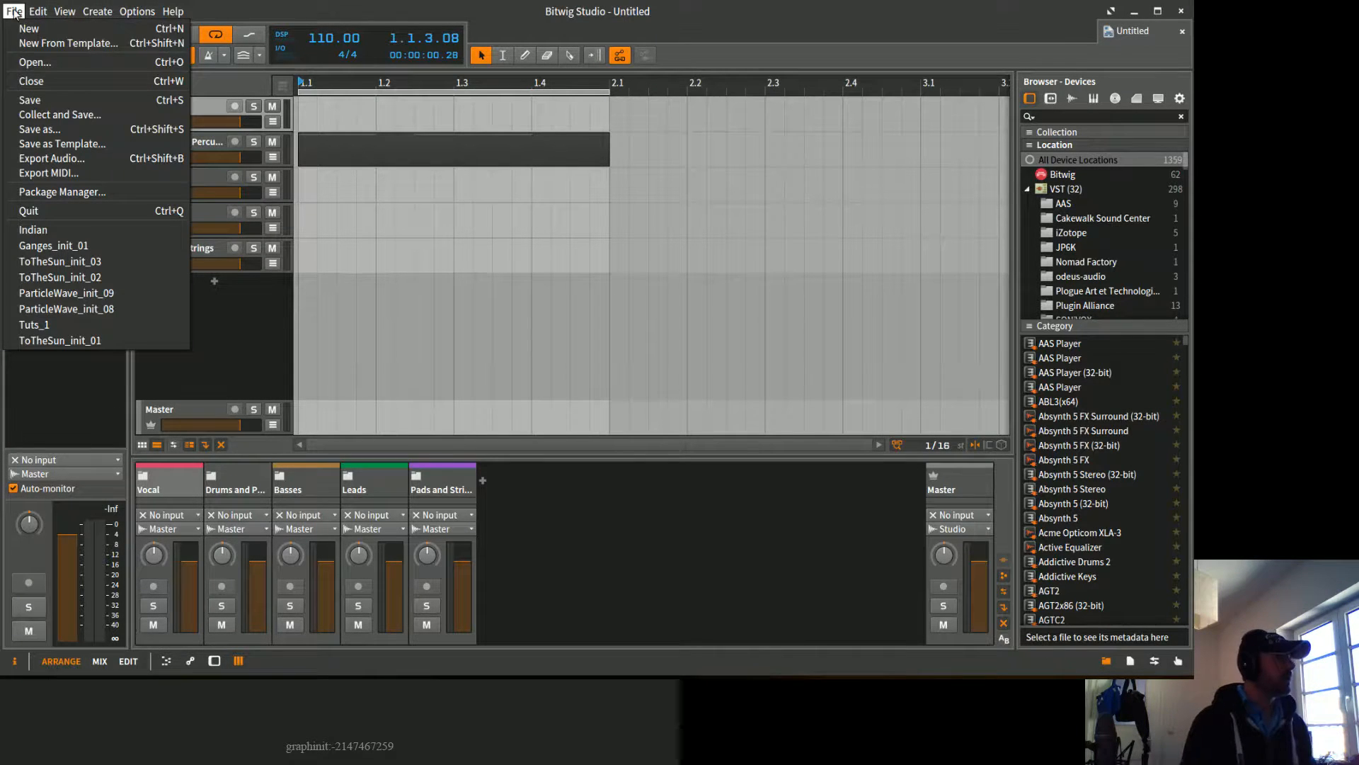
click(59, 44)
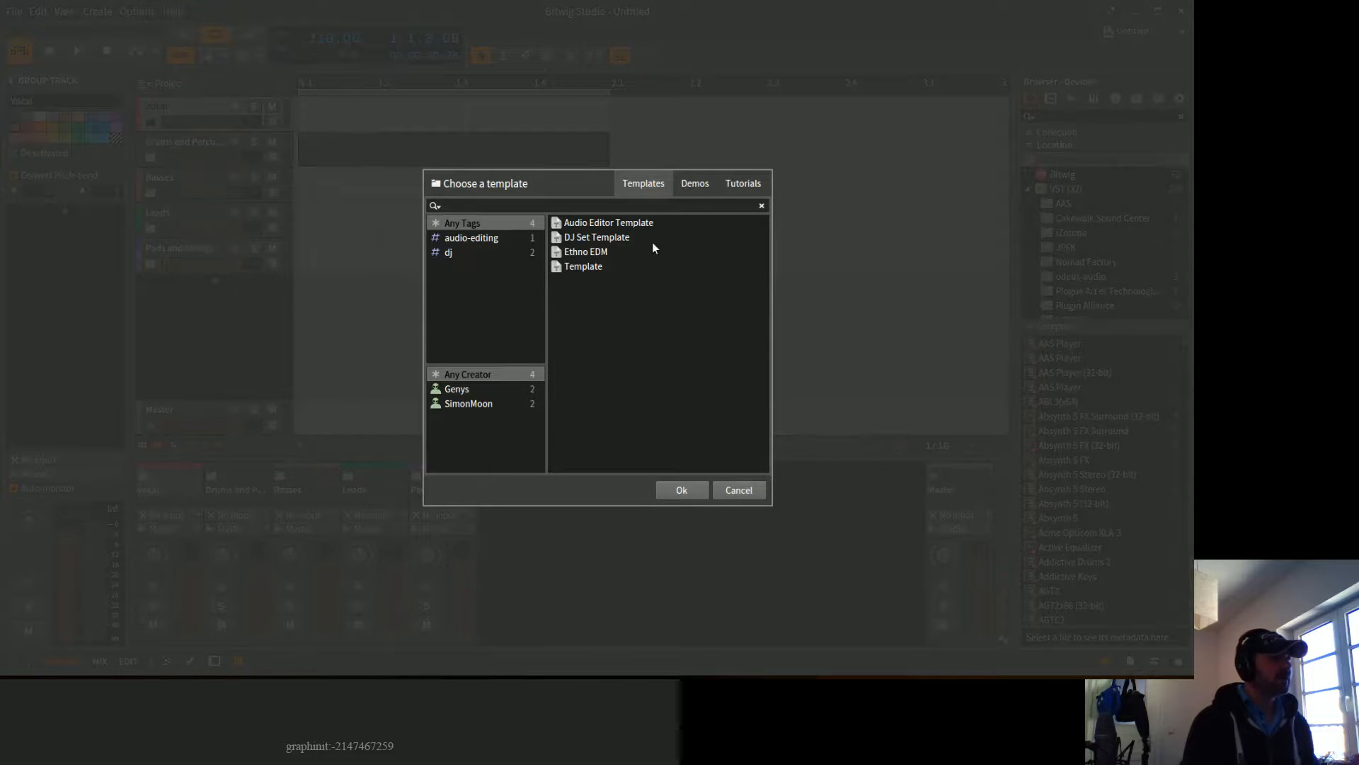
click(684, 494)
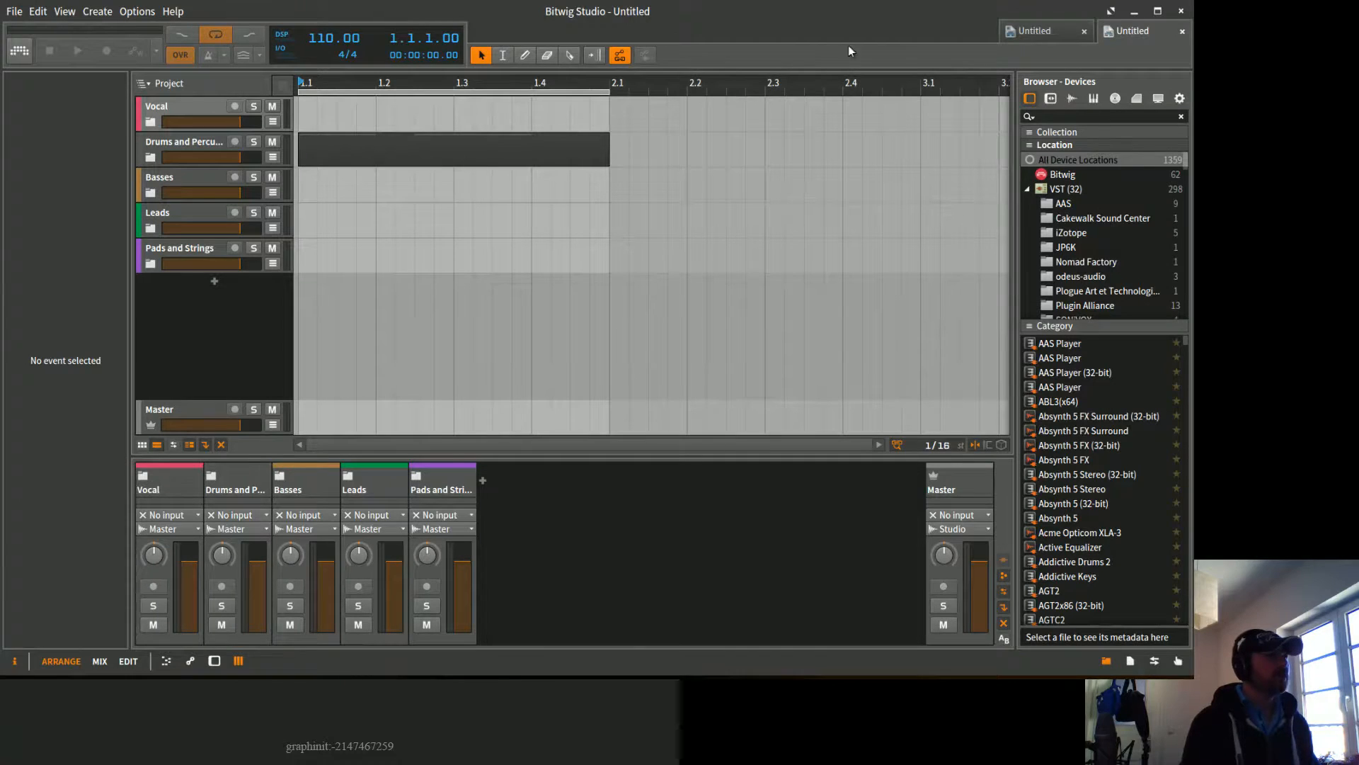
click(1137, 35)
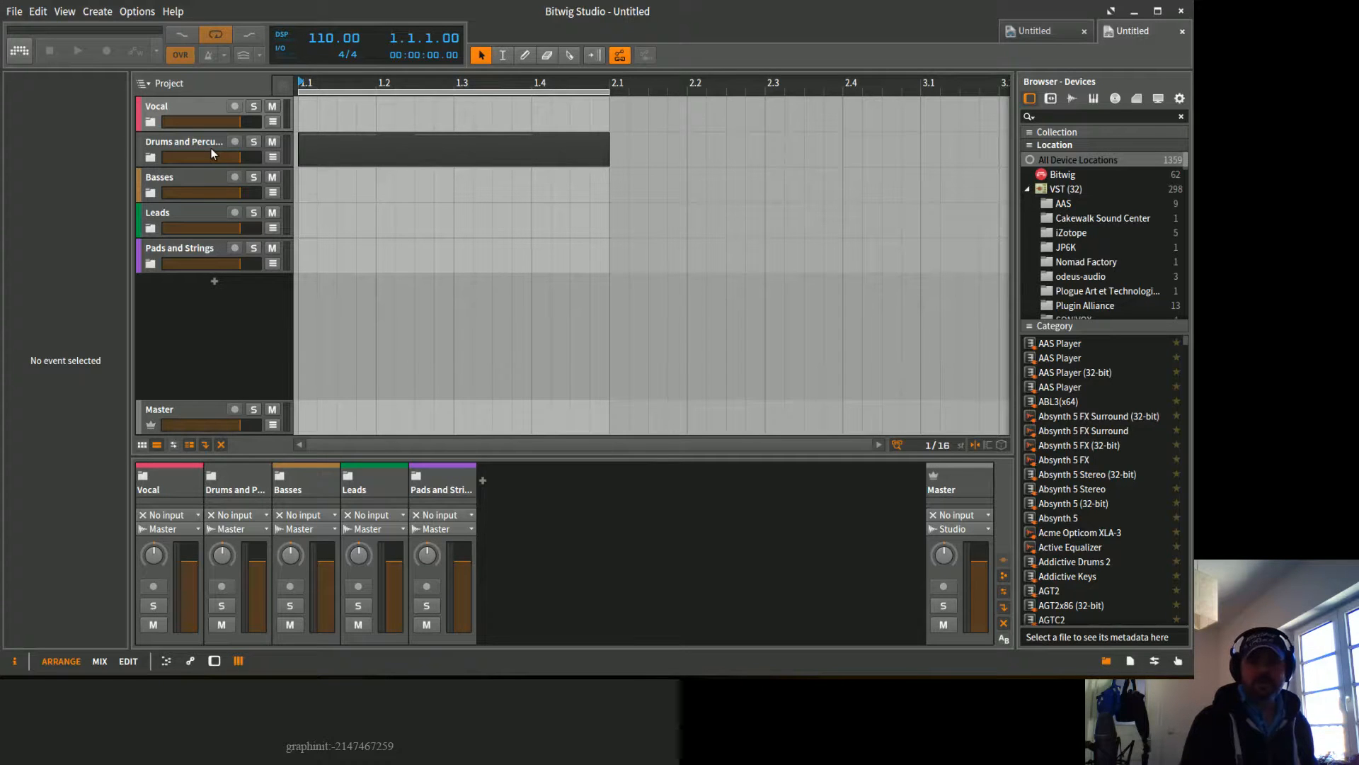
click(192, 178)
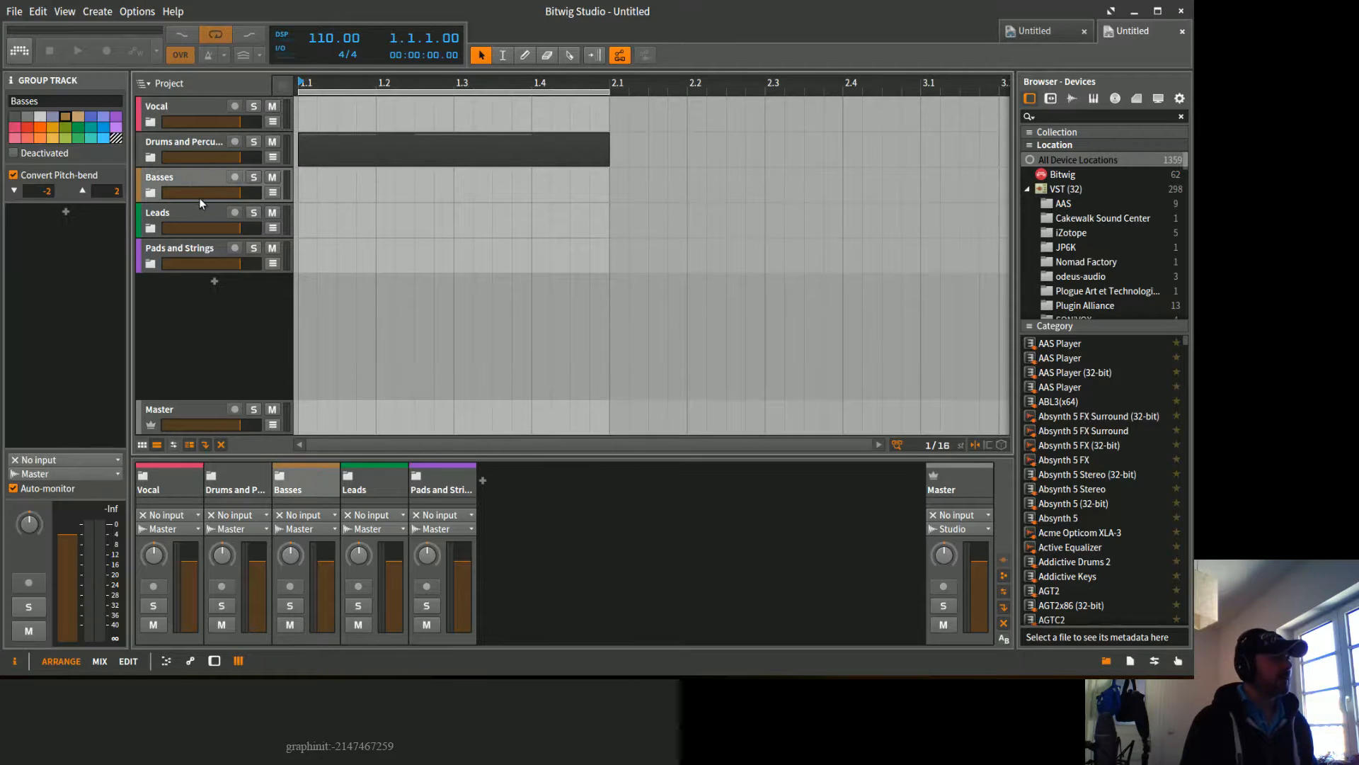